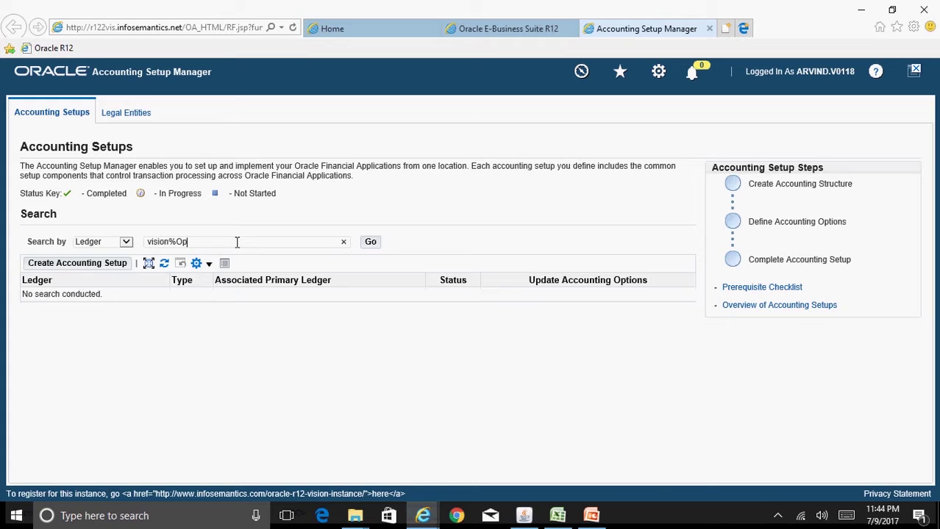
Search ledgers for vision%Ope%, open the Vision Operations (USA) primary ledger definition, and check its Subledger Accounting Method
click(371, 243)
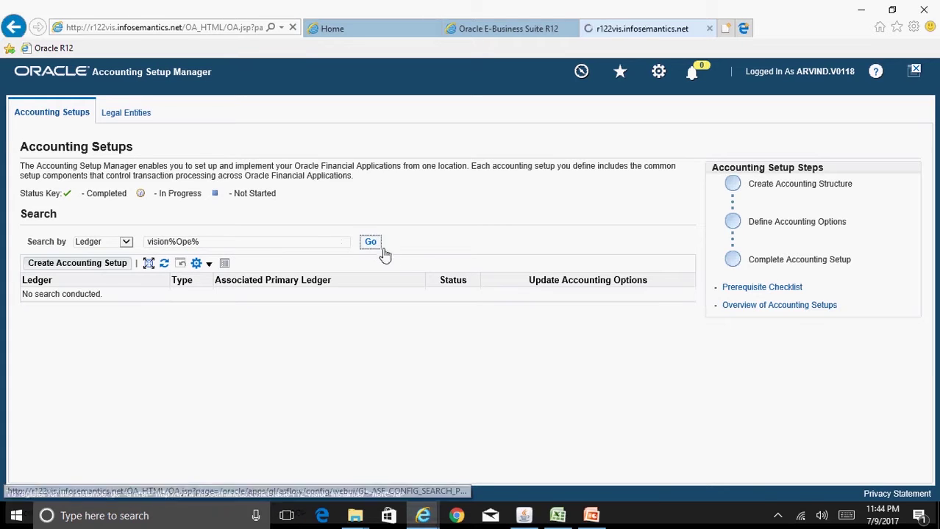
click(604, 321)
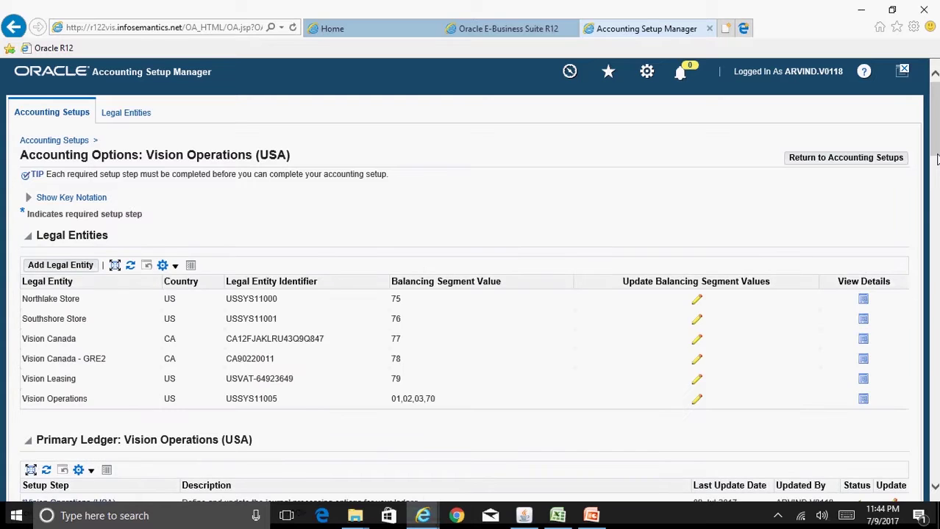
scroll(936, 192, down, 3)
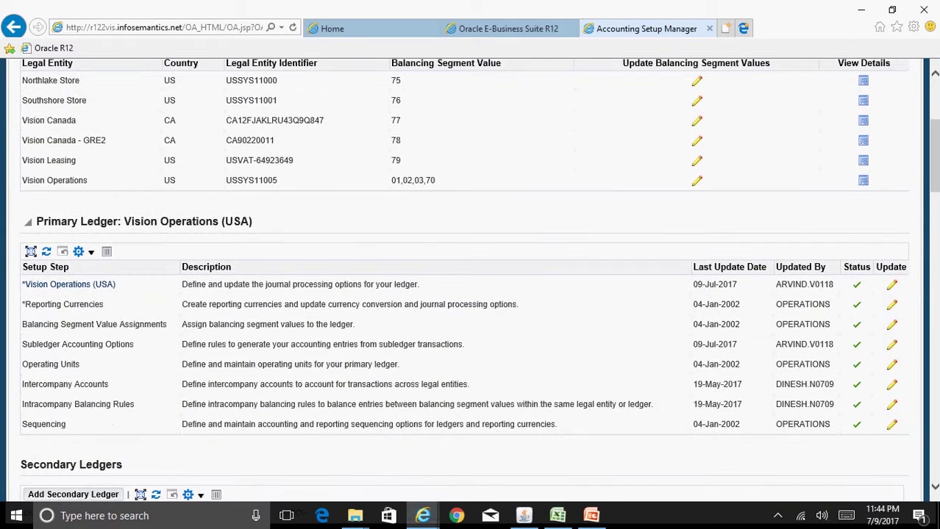
click(892, 287)
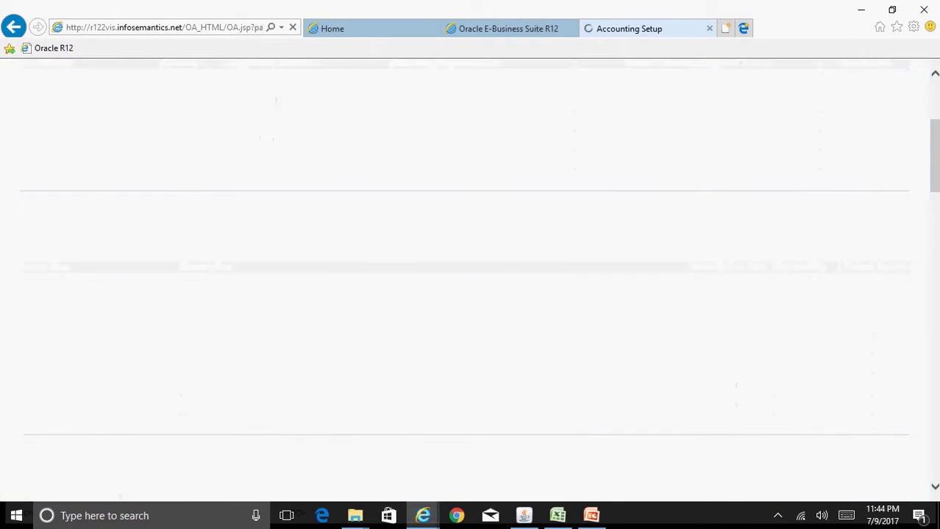
scroll(893, 291, down, 2)
scroll(478, 327, down, 1)
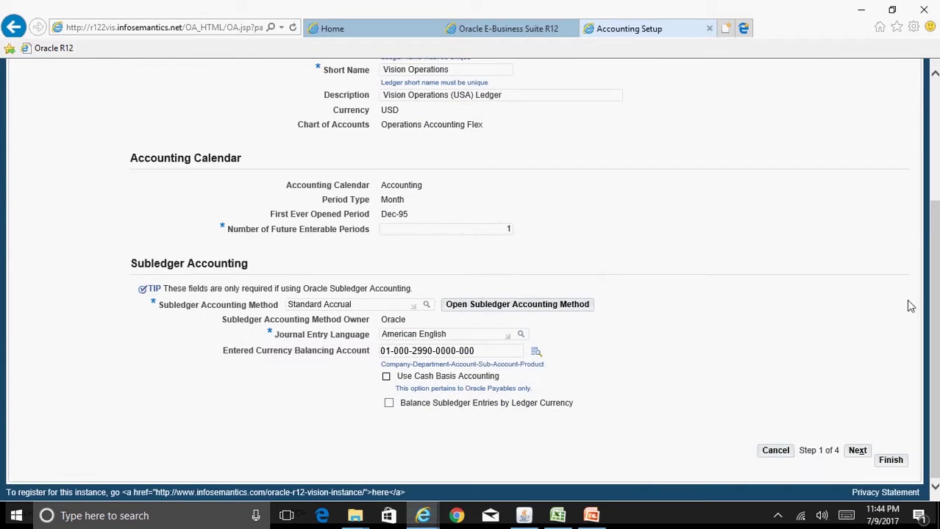
drag(361, 305, 287, 304)
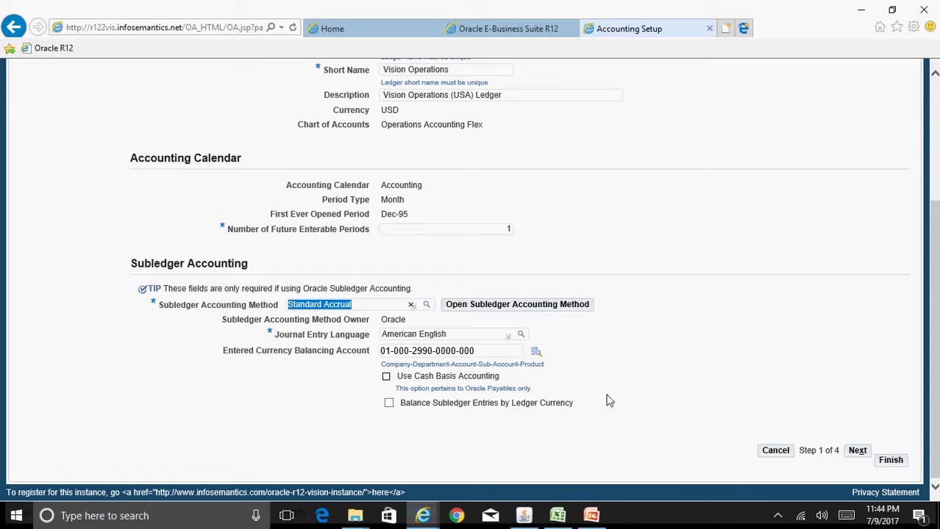
Switch to the Oracle Applications forms window and change the responsibility to SLA Super User
click(527, 515)
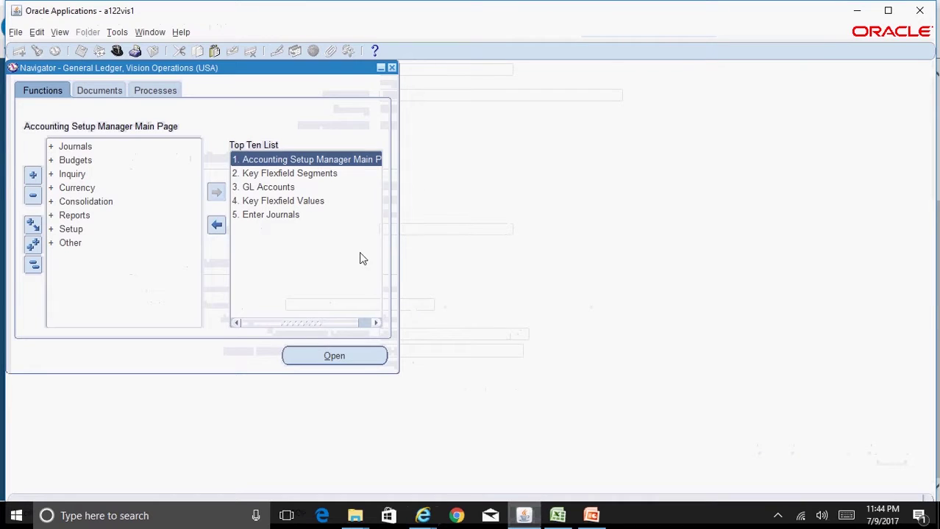
click(117, 50)
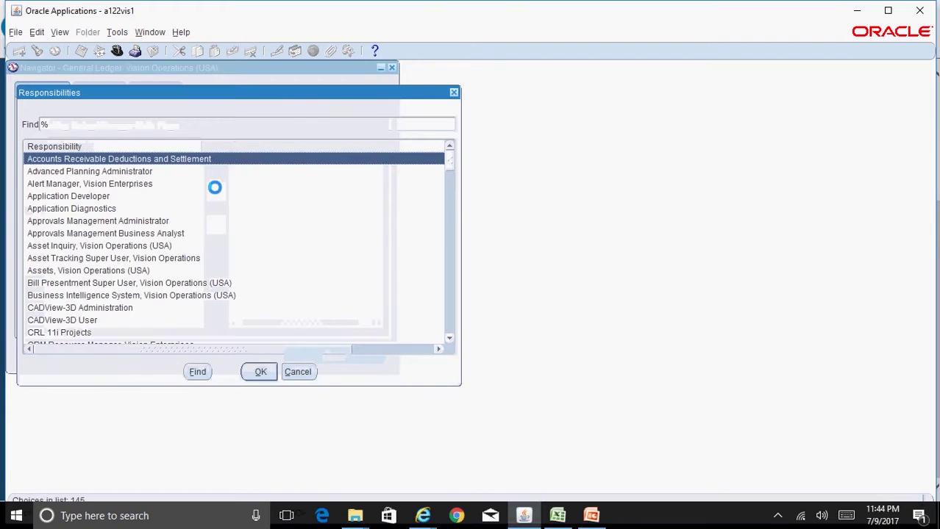
key(s)
key(Down)
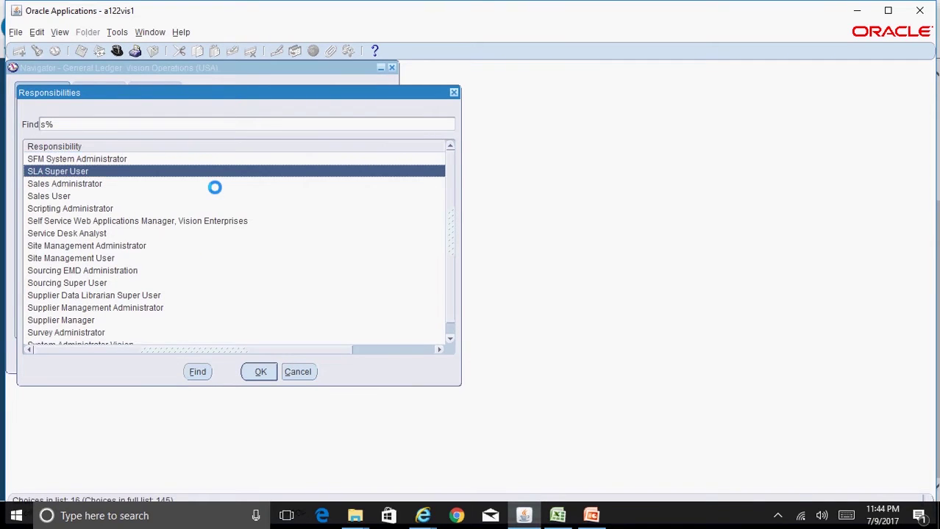
key(Return)
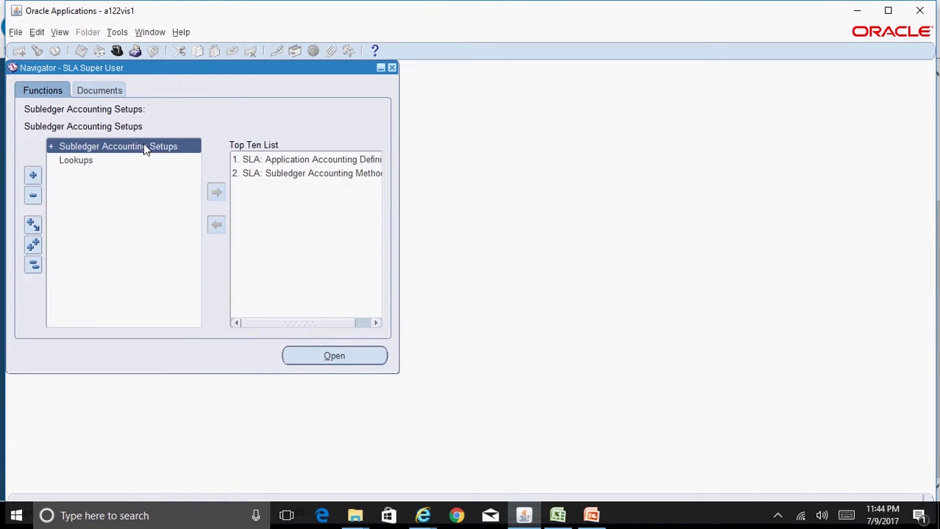
Open the Subledger Accounting Methods form from Methods and Definitions in the Accounting Methods Builder
double_click(143, 147)
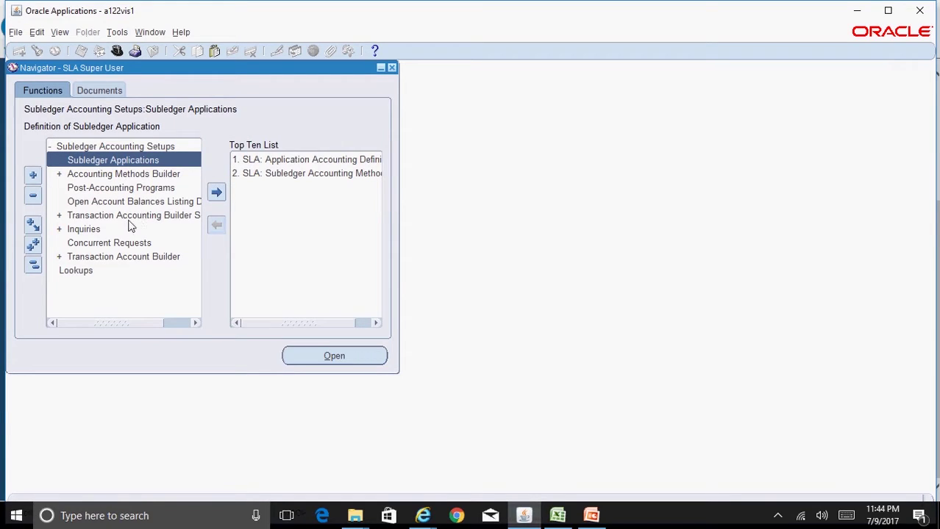
double_click(142, 174)
double_click(147, 230)
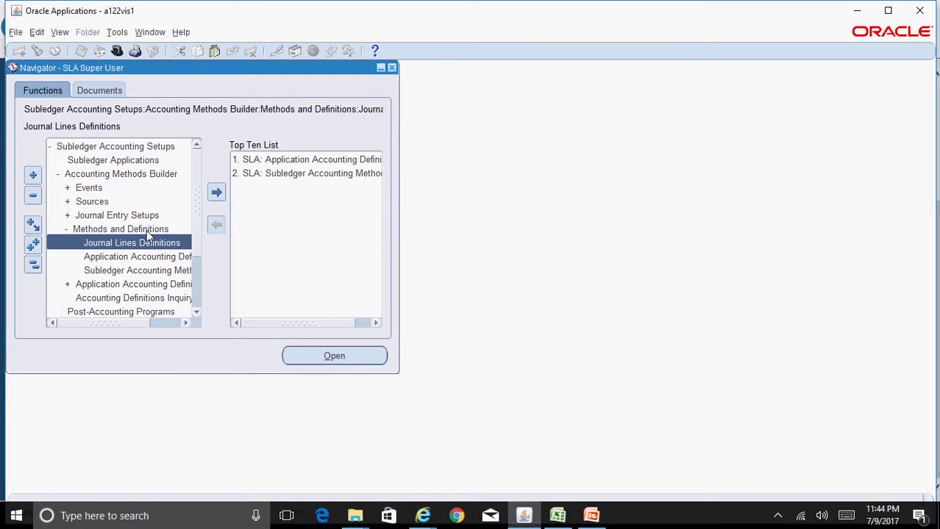
click(172, 272)
double_click(174, 278)
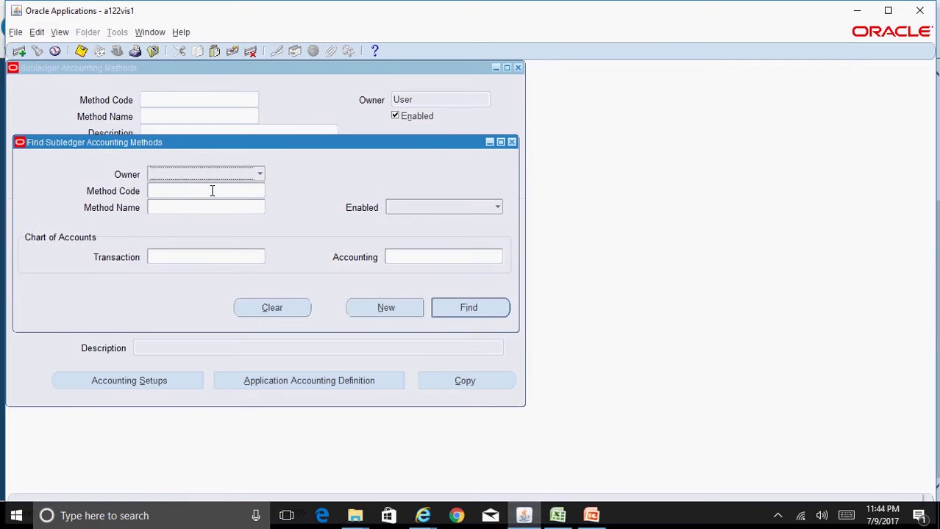
Find the Oracle-owned subledger accounting method named Standard Accrual
click(216, 207)
text(stand)
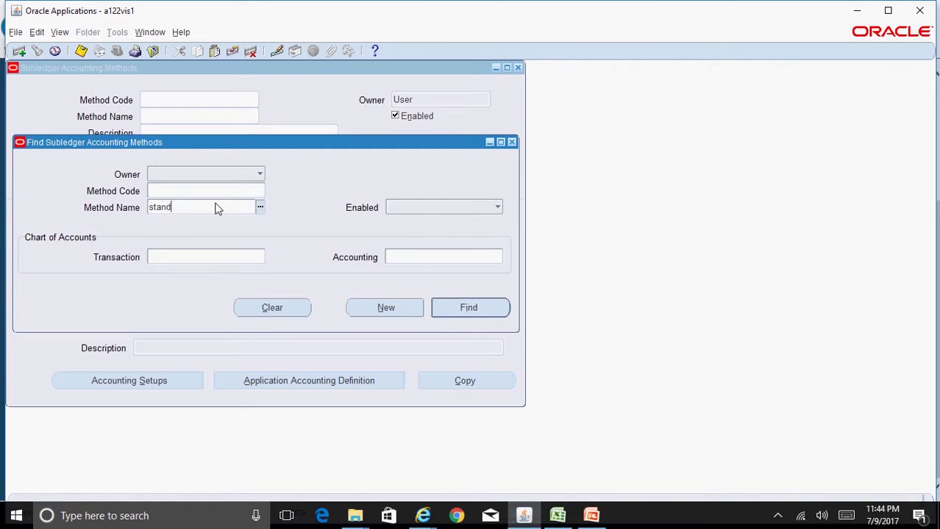
key(Tab)
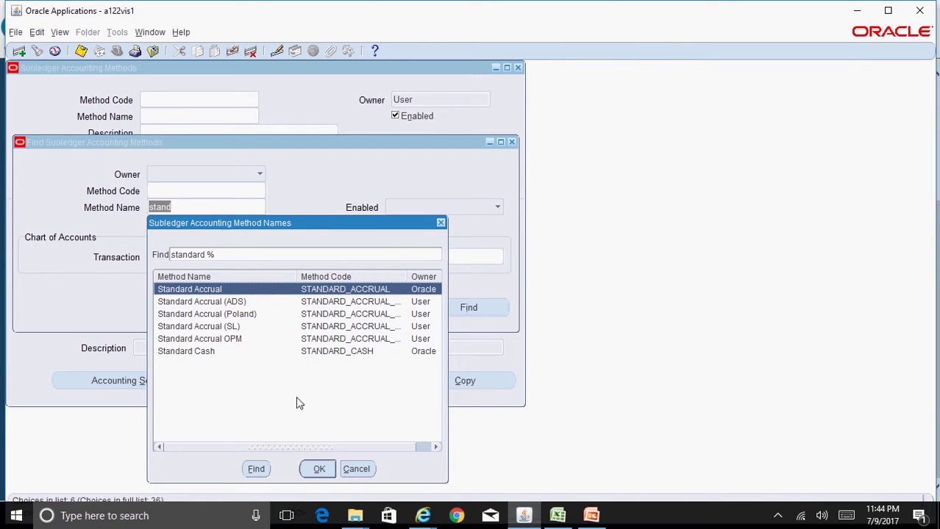
click(322, 470)
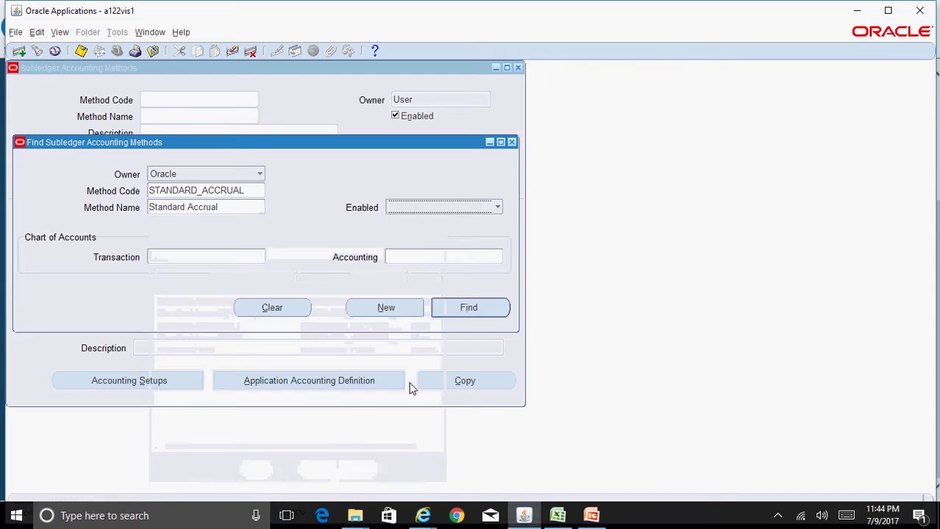
click(484, 315)
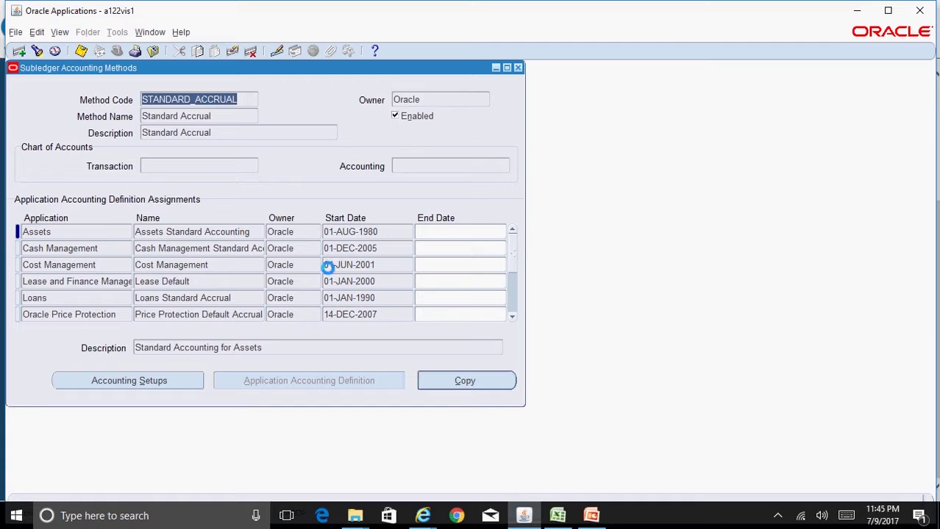
Start a copy of the Standard Accrual method with ARV_SLAM as both its method code and name
click(498, 383)
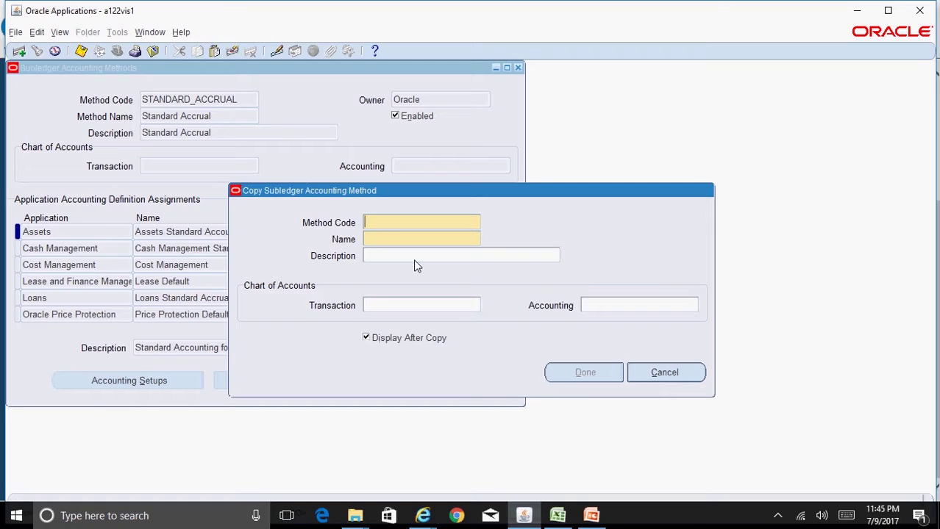
text(ARV_SLAM)
key(Tab)
key(Tab)
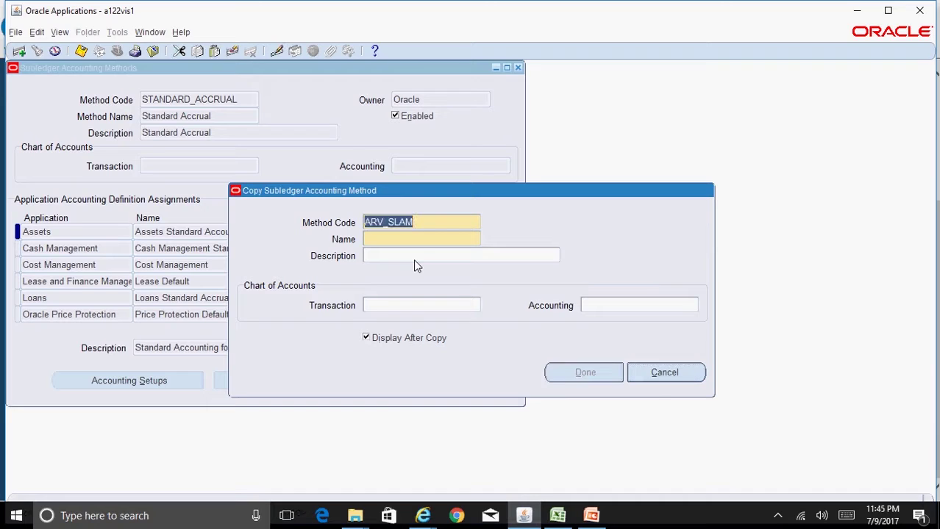
click(390, 240)
text(ARV_SLAM)
Set the copy's transaction and accounting charts of accounts to Operations Accounting Flex, then complete and save the copy
click(410, 304)
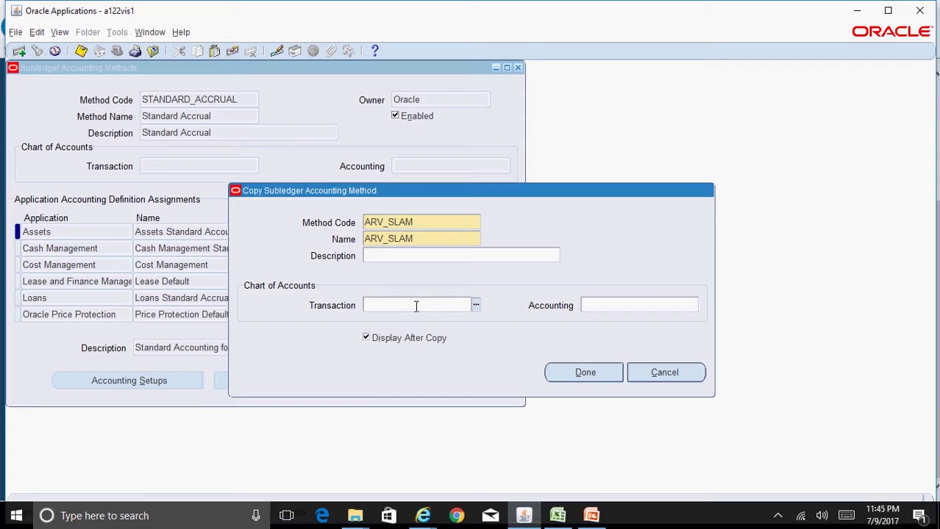
text(ope)
key(Tab)
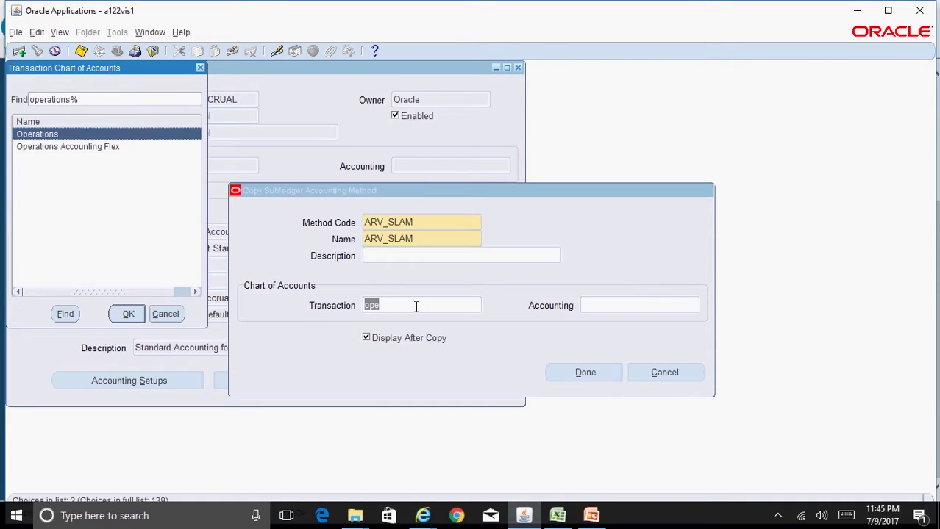
key(Down)
key(Return)
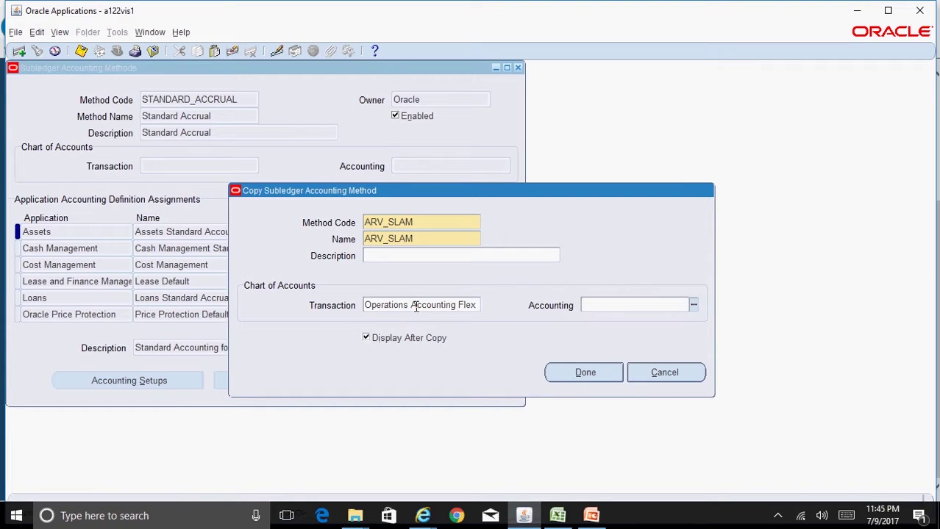
text(ope)
key(Tab)
key(Down)
key(Return)
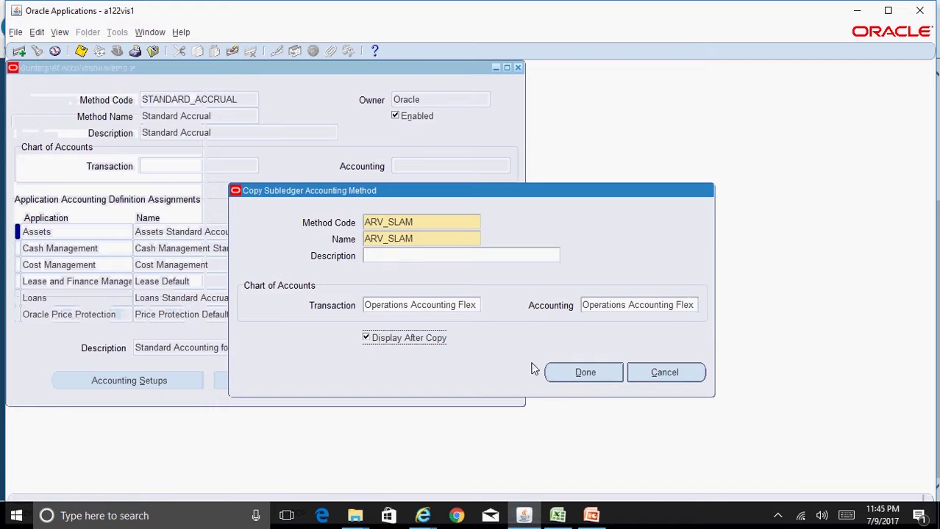
click(588, 374)
key(ctrl+s)
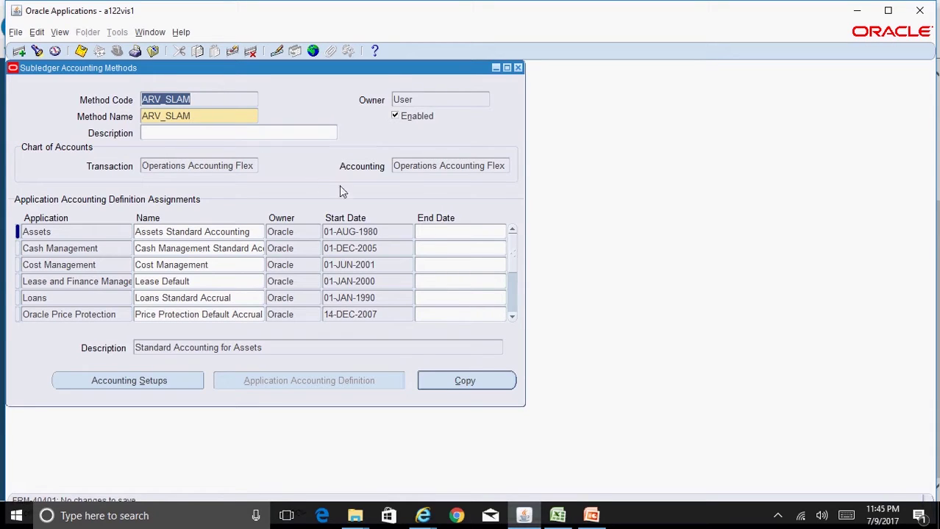
Locate the Receivables application among the ARV_SLAM definition assignments and copy its accounting definition name to the clipboard
click(513, 317)
click(512, 318)
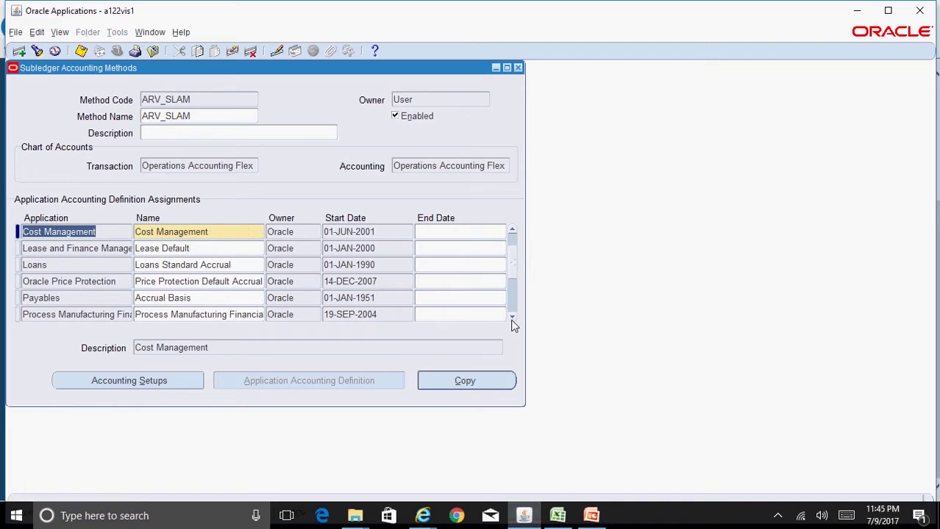
click(513, 318)
click(513, 318)
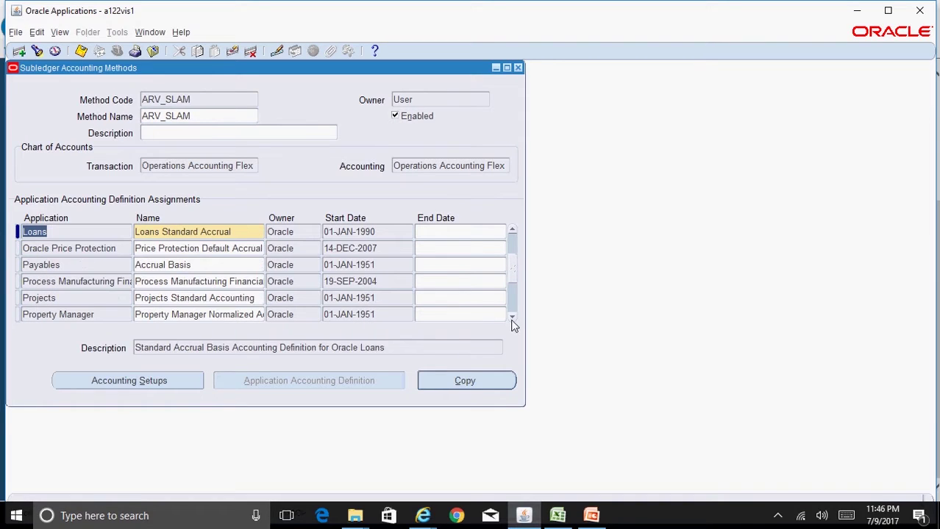
click(513, 317)
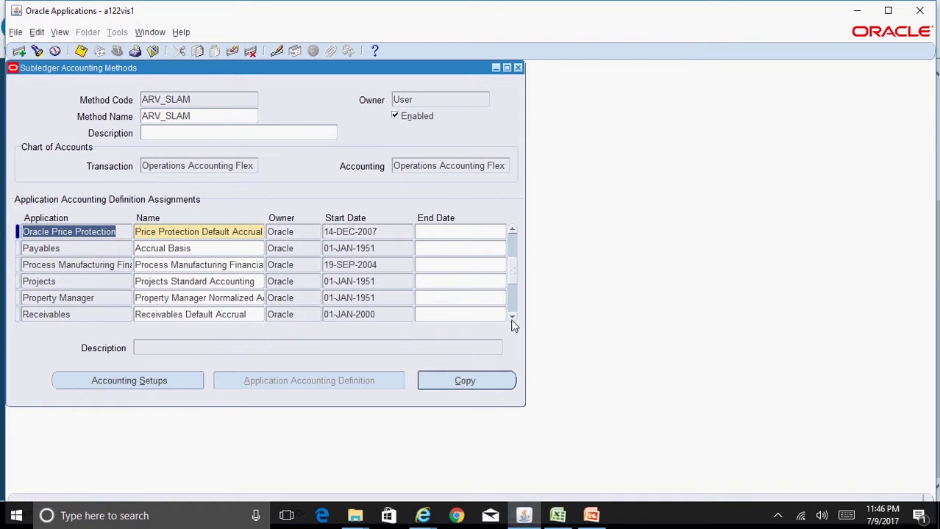
click(250, 314)
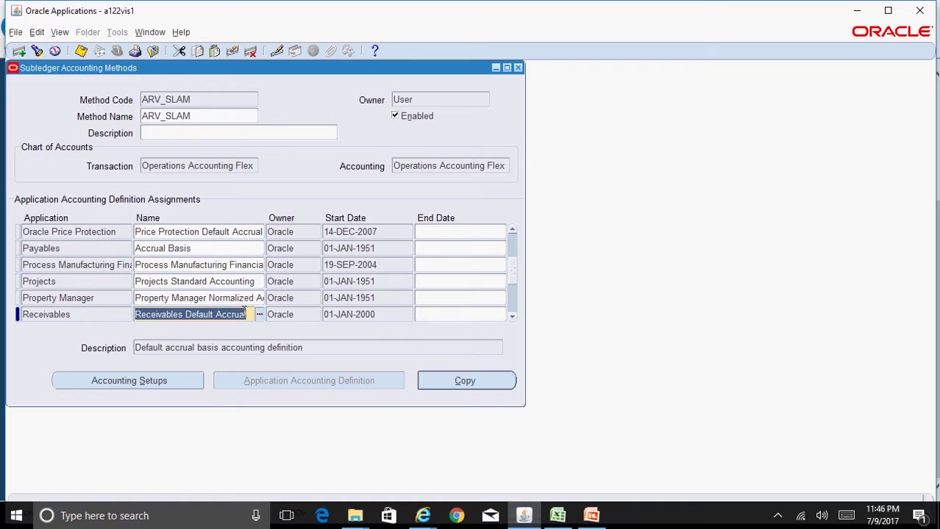
click(77, 315)
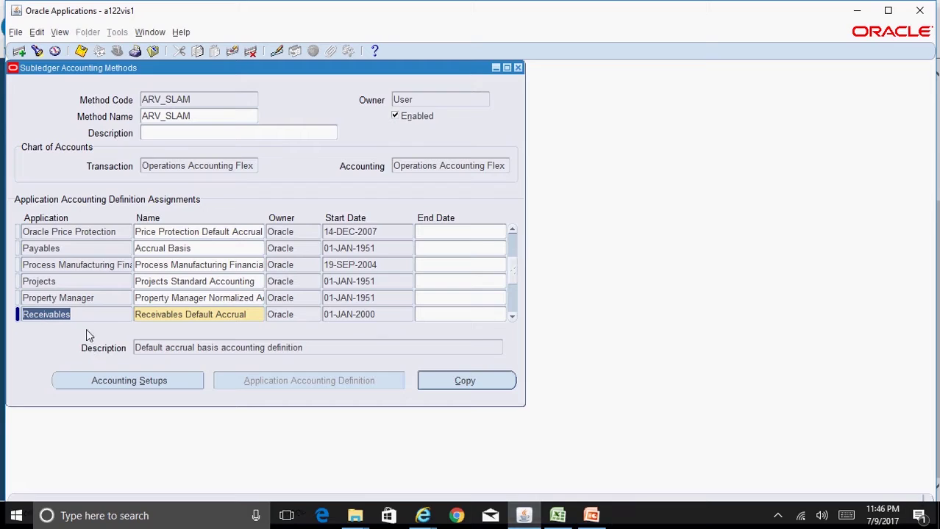
click(251, 318)
key(ctrl+c)
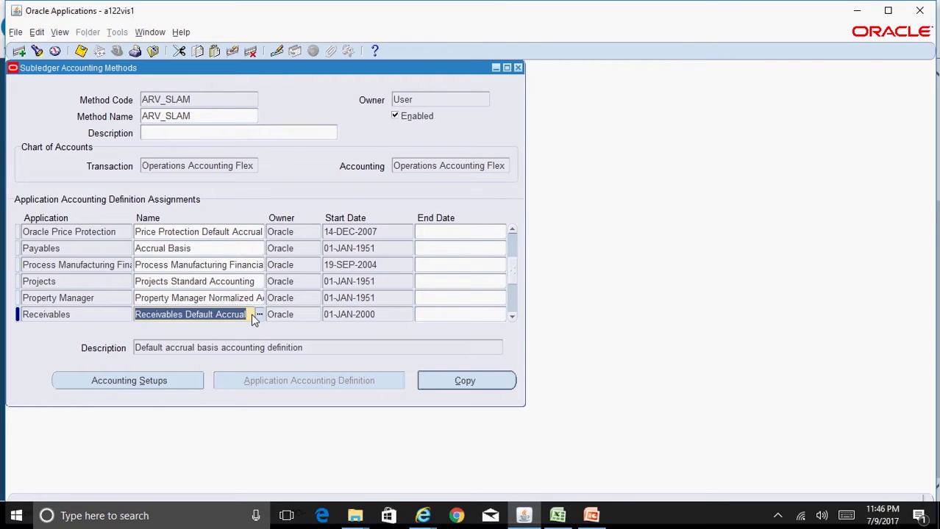
Close the methods form, open Application Accounting Definitions, and find the Receivables Default Accrual definition for the Receivables application
click(518, 68)
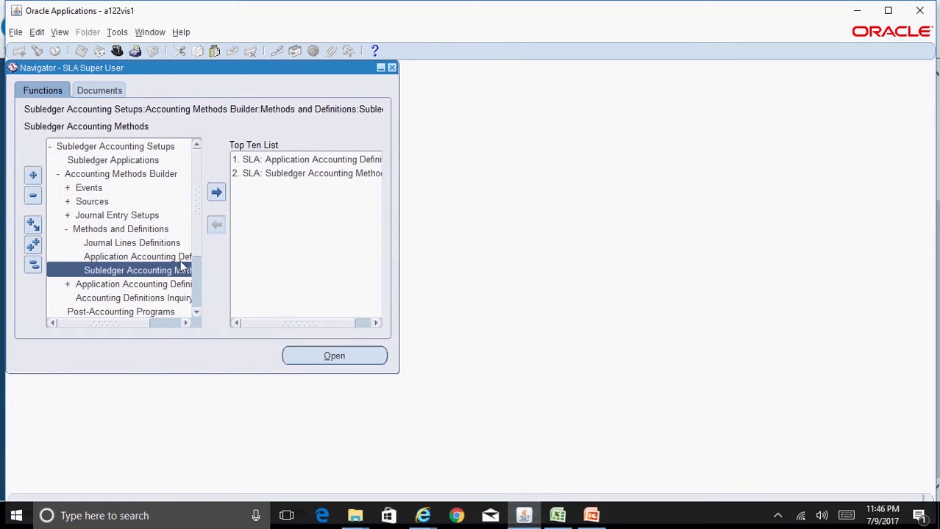
double_click(160, 257)
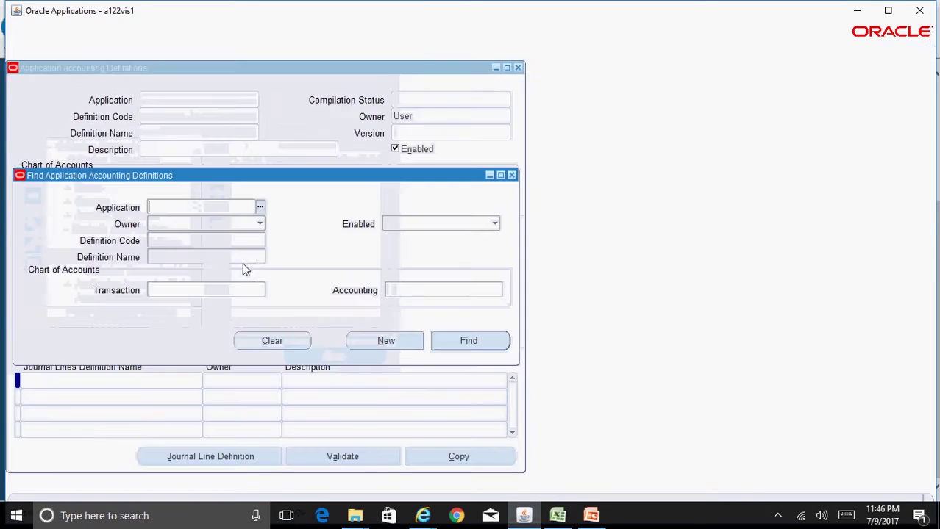
text(rece)
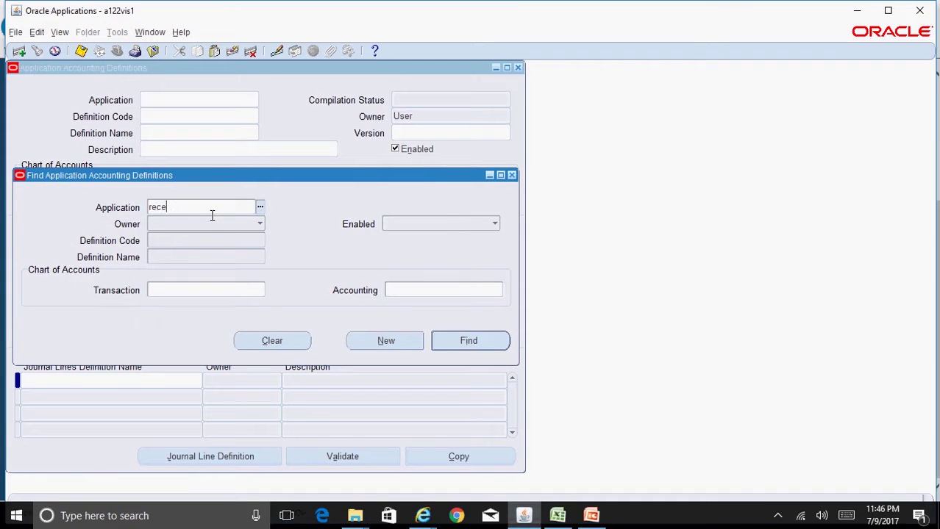
key(Tab)
click(182, 258)
key(ctrl+v)
key(Tab)
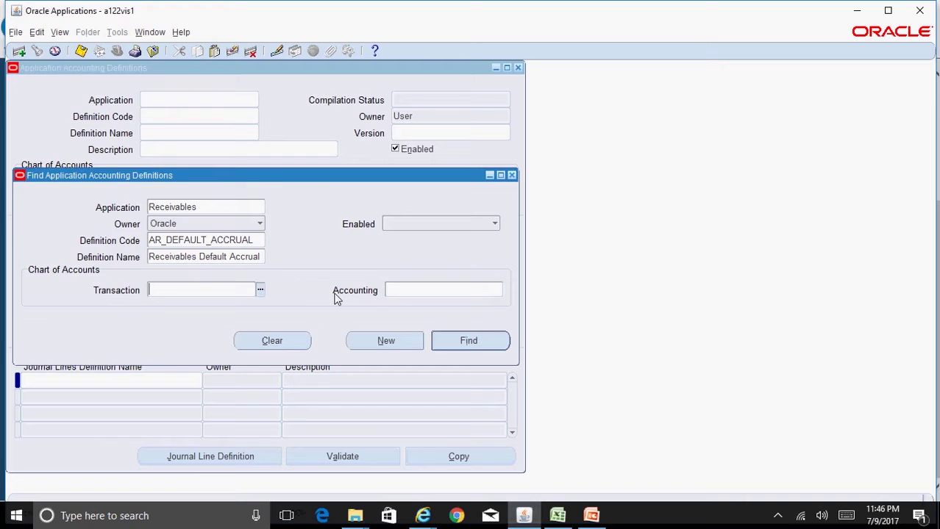
click(456, 340)
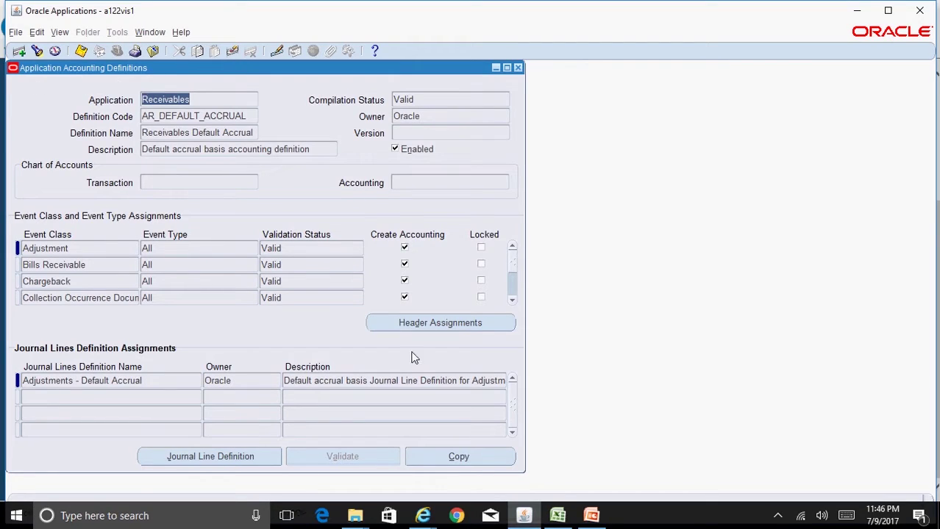
Start a copy of the Receivables Default Accrual definition with ARV_AR_AAD as both its definition code and name
click(492, 460)
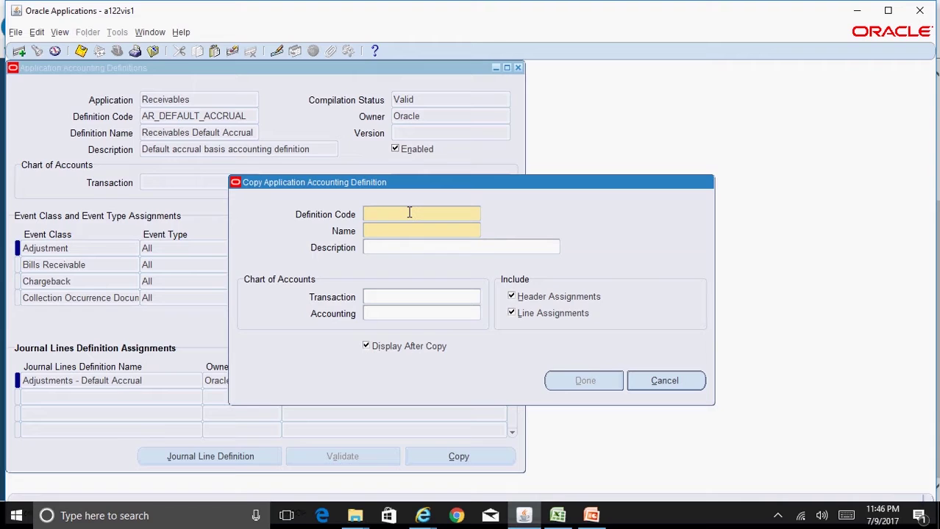
text(ARV_AR_AAD)
key(Tab)
text(ARV_AR_AAD)
Set the definition copy's transaction and accounting charts of accounts to Operations Accounting Flex, then complete and save the copy
click(404, 300)
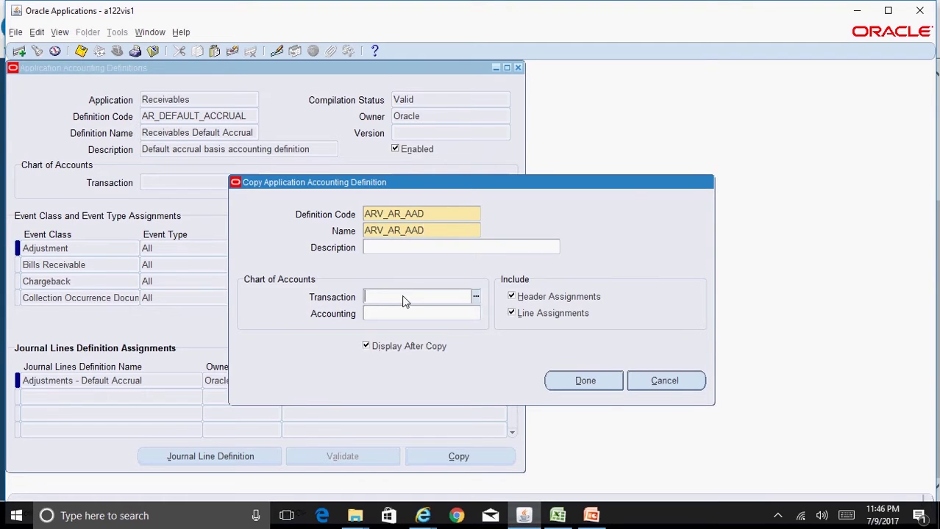
text(ope)
key(Tab)
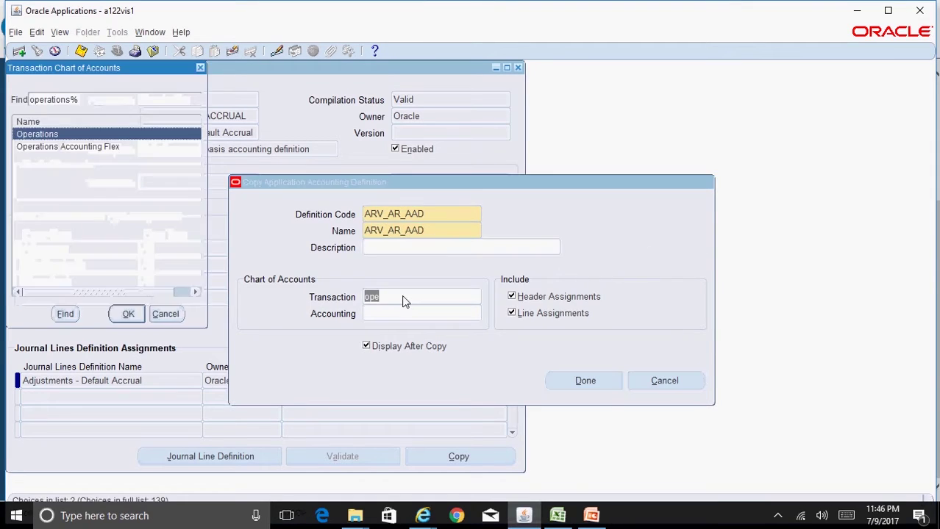
key(Down)
key(Return)
text(op)
key(Tab)
key(Down)
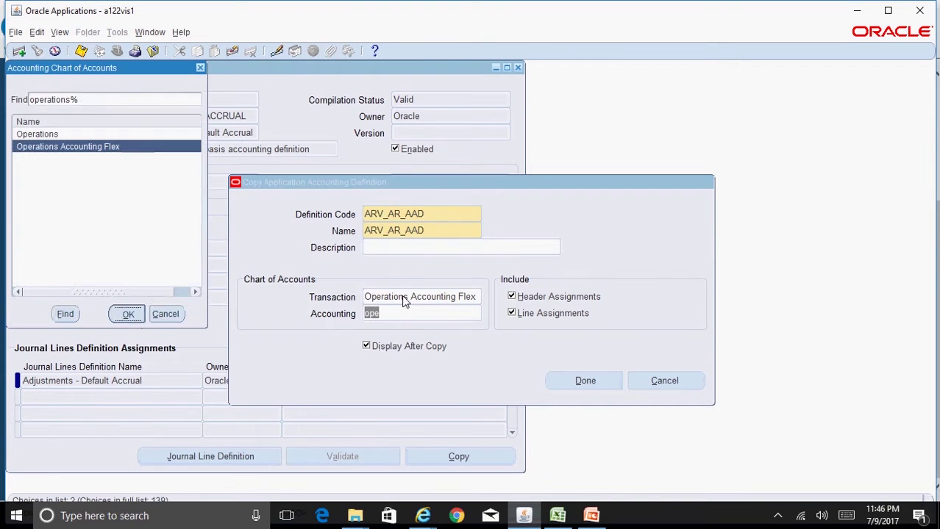
key(Return)
click(592, 383)
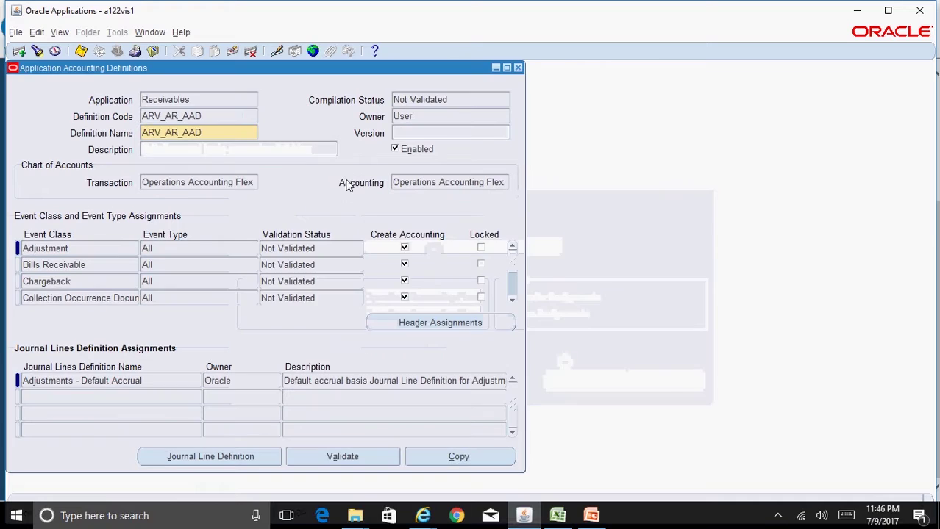
key(ctrl+s)
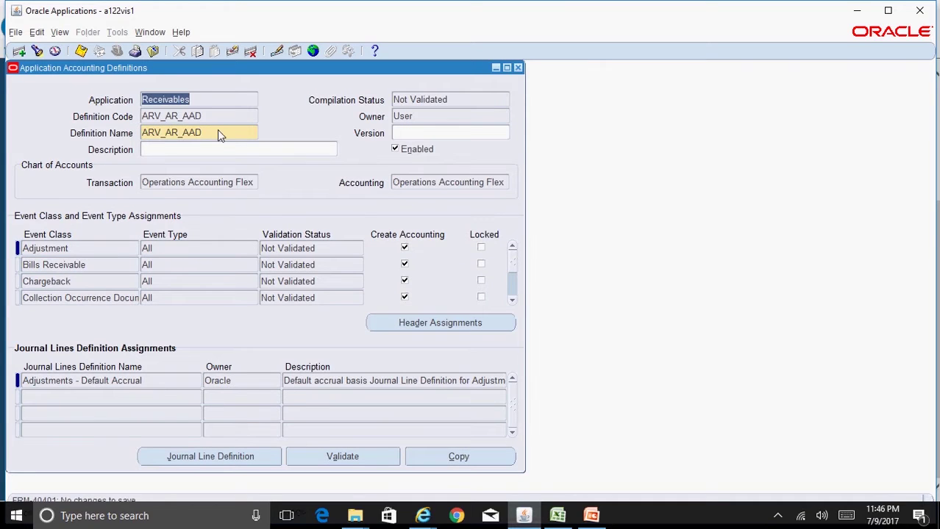
Check the requirement slide in PowerPoint, then return to Oracle Applications and open the journal lines definition assigned to ARV_AR_AAD's Invoice event class
double_click(217, 132)
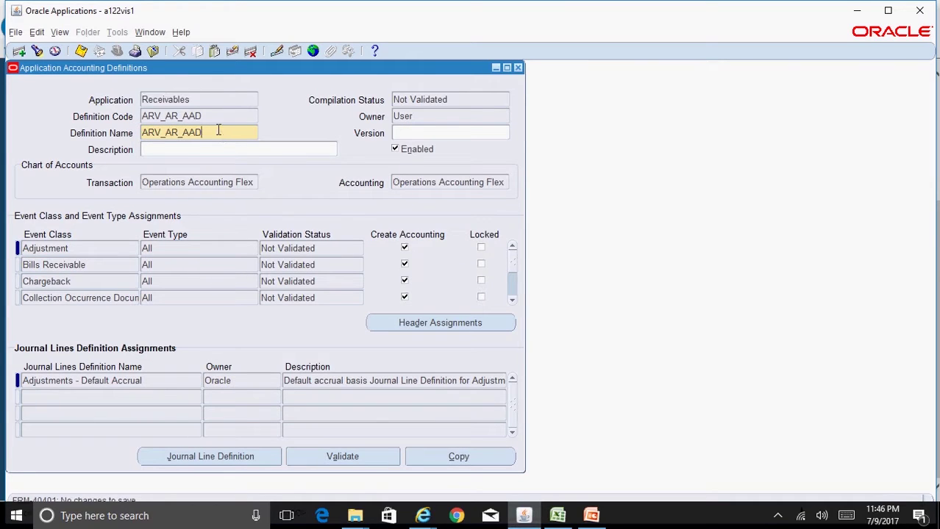
click(108, 250)
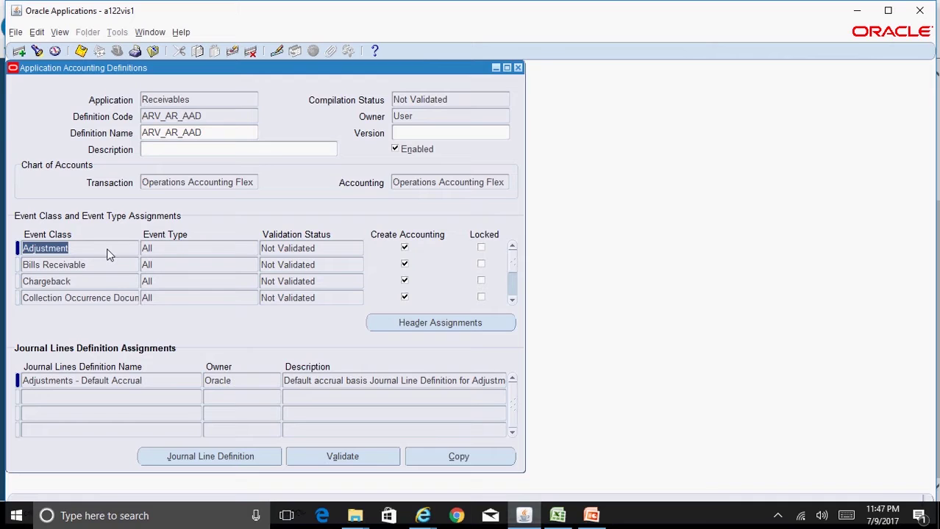
click(591, 515)
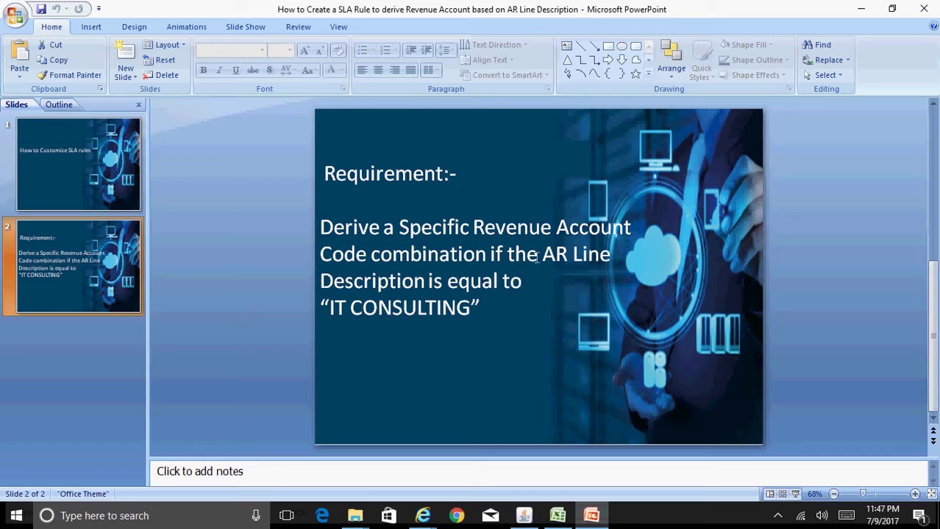
click(523, 515)
click(87, 283)
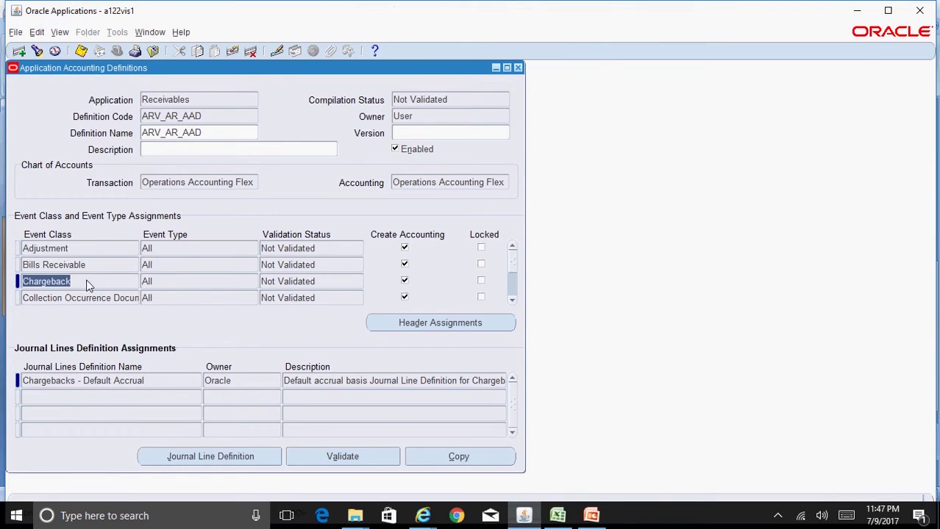
scroll(87, 285, down, 2)
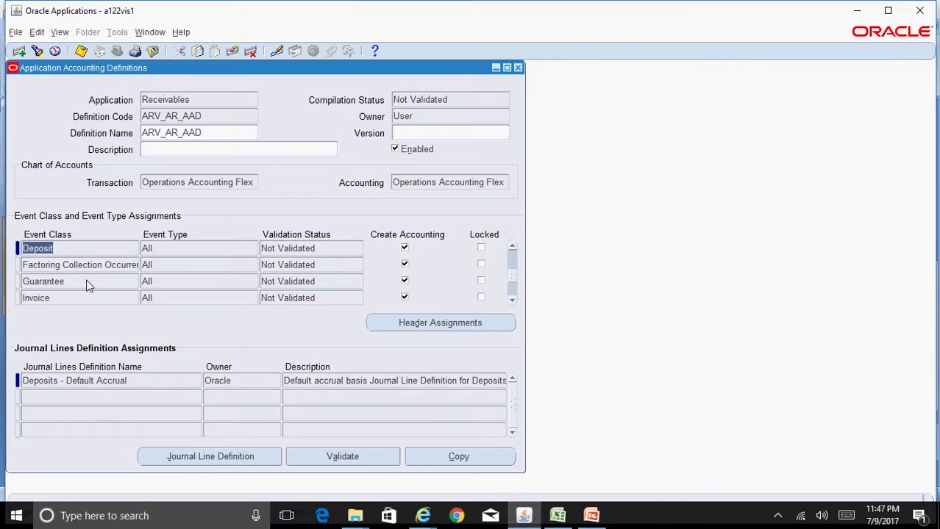
click(157, 384)
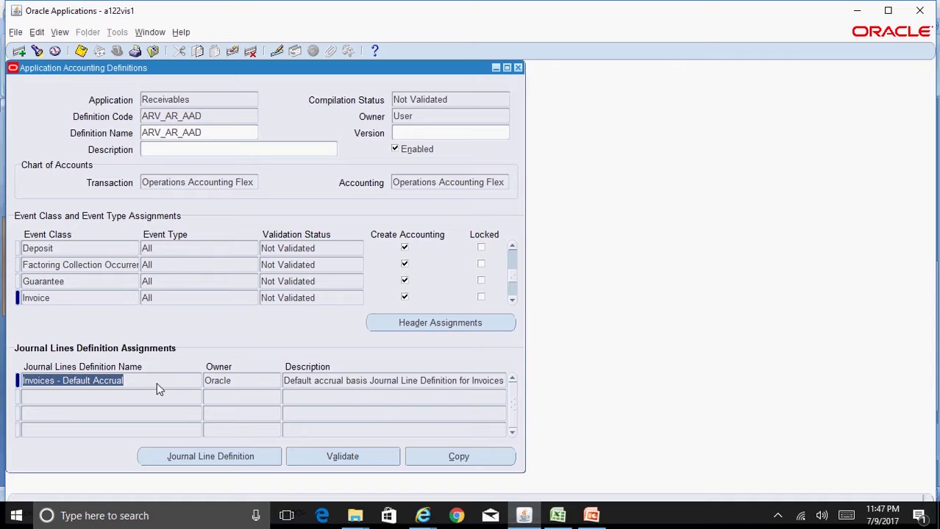
click(260, 453)
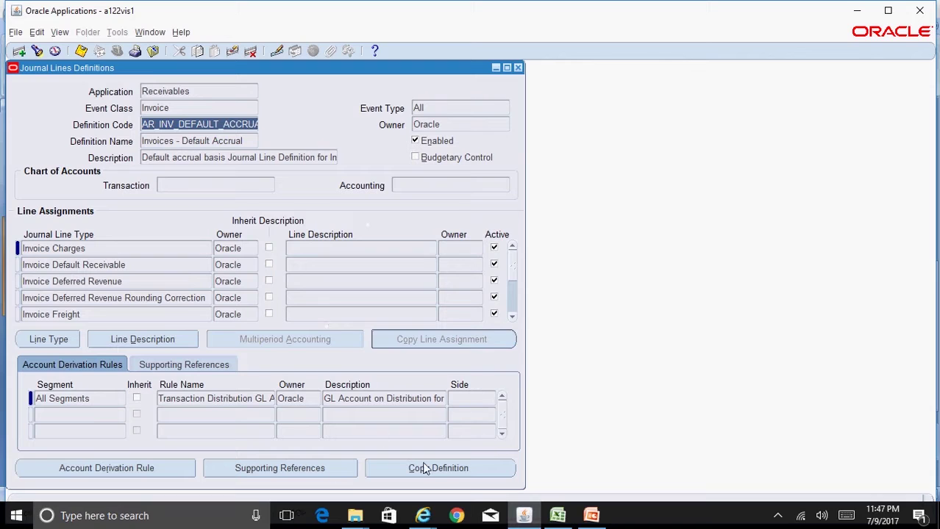
Start a copy of the Invoices - Default Accrual journal lines definition with ARV_AR_JLD as both its definition code and name
click(467, 471)
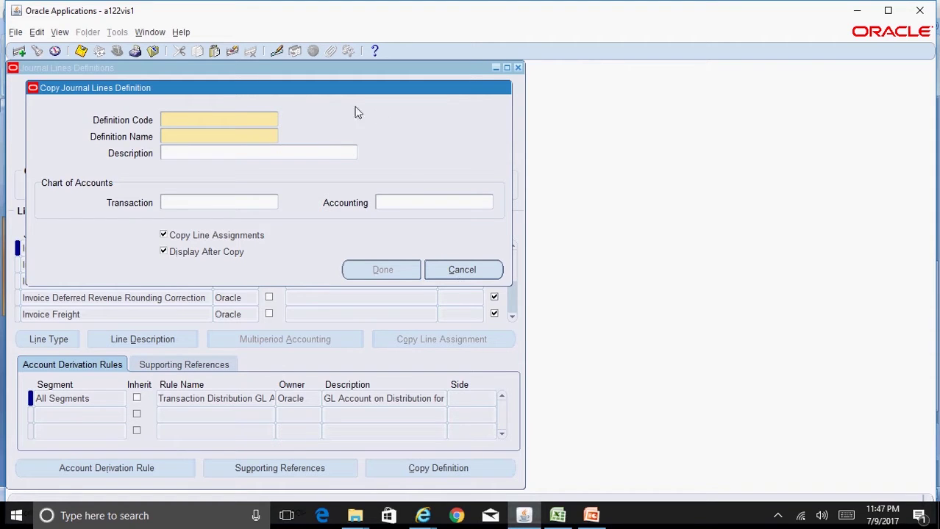
drag(357, 88, 489, 95)
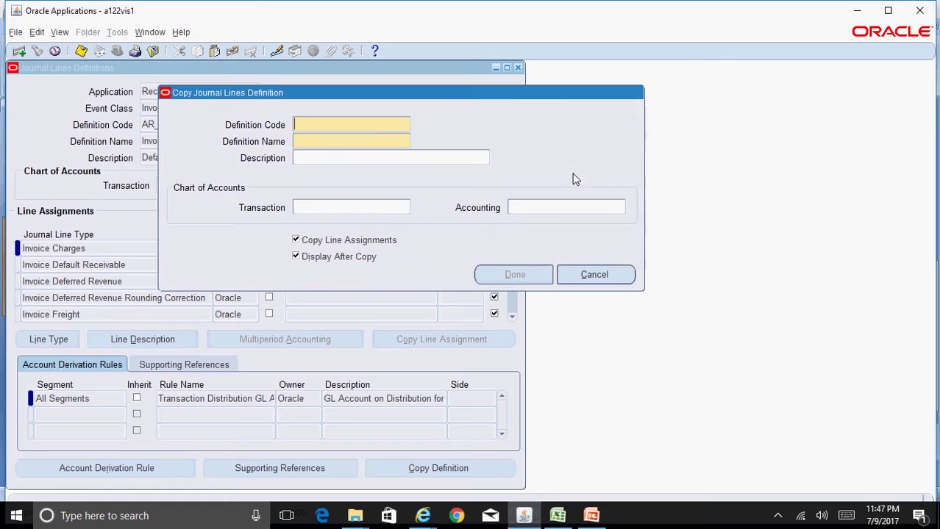
text(ARV_AR_JLDARV_AR_JLD)
key(Tab)
key(Tab)
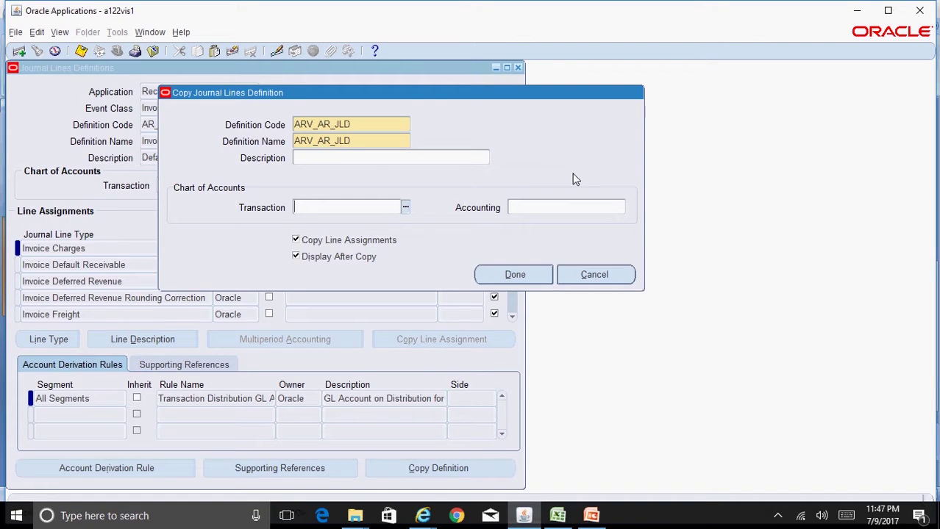
Set the journal lines definition copy's transaction and accounting charts of accounts to Operations Accounting Flex and complete the copy
text(ope)
key(Tab)
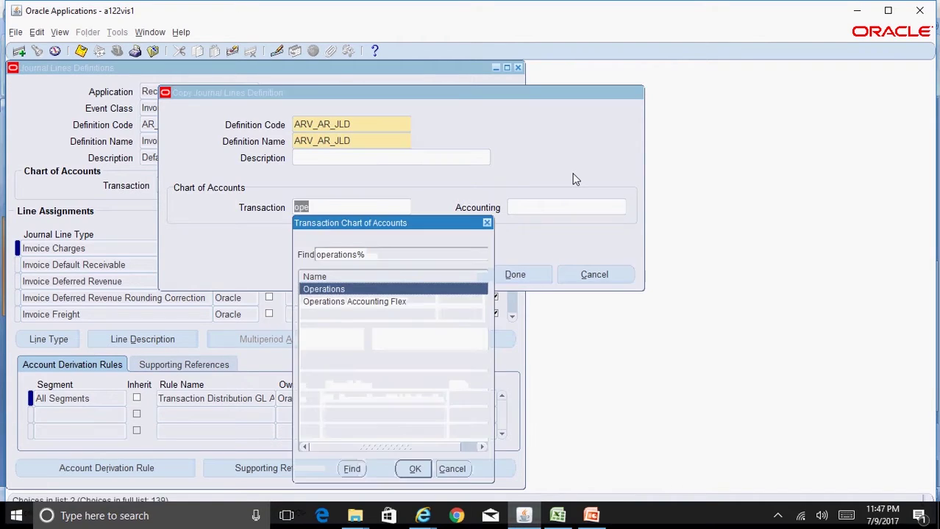
key(Down)
key(Return)
text(ope)
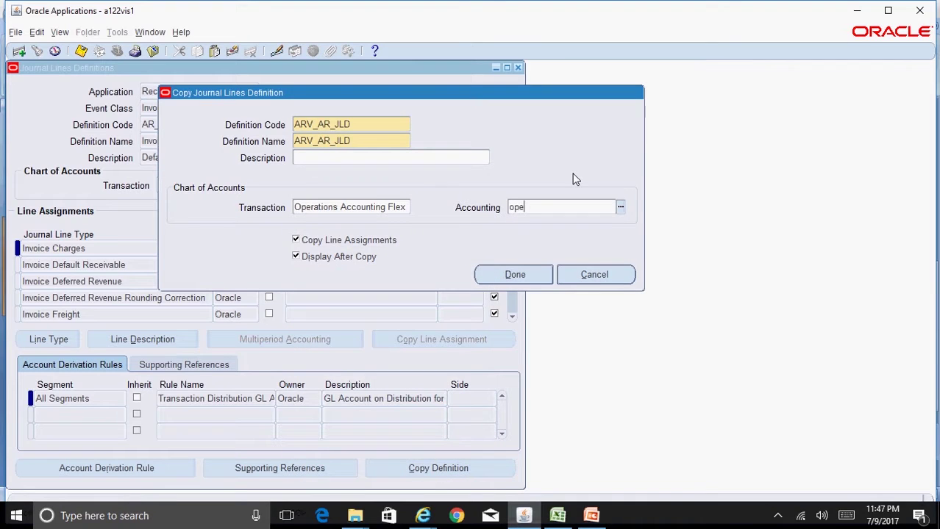
key(Tab)
key(Down)
key(Return)
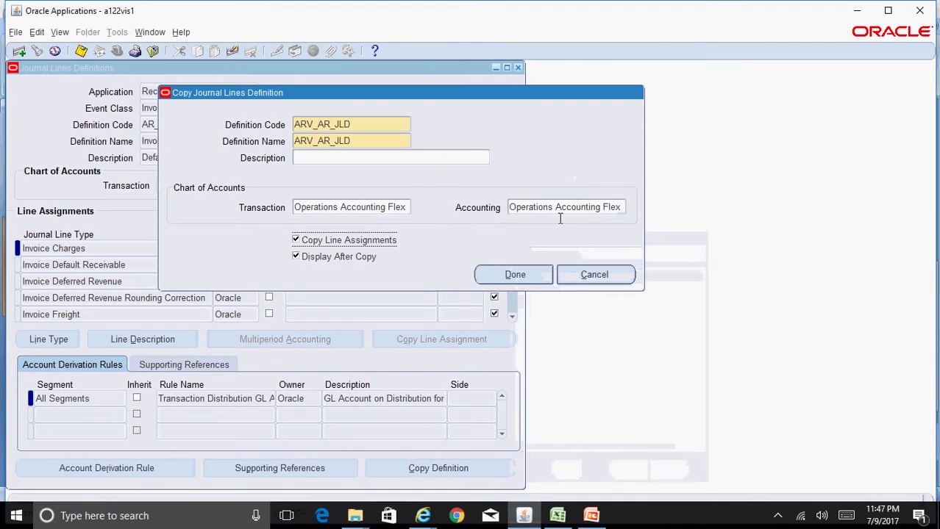
click(534, 278)
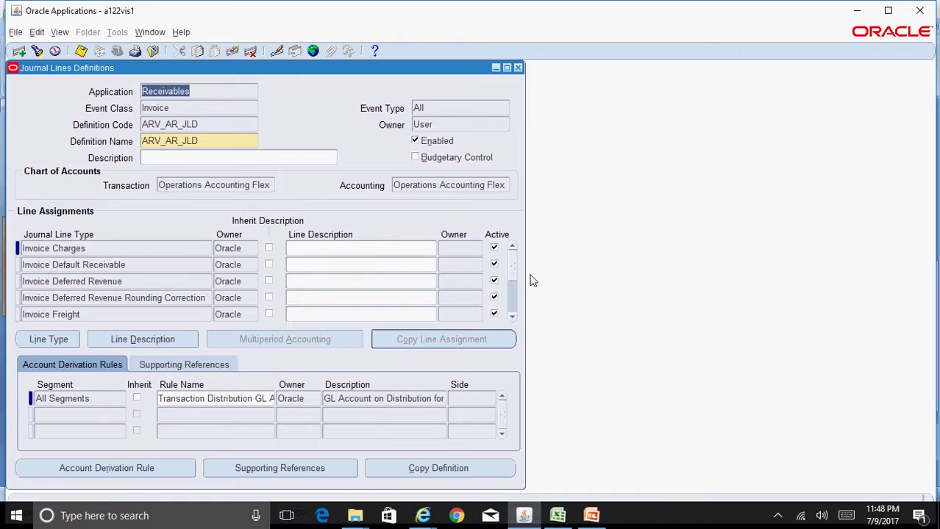
double_click(221, 129)
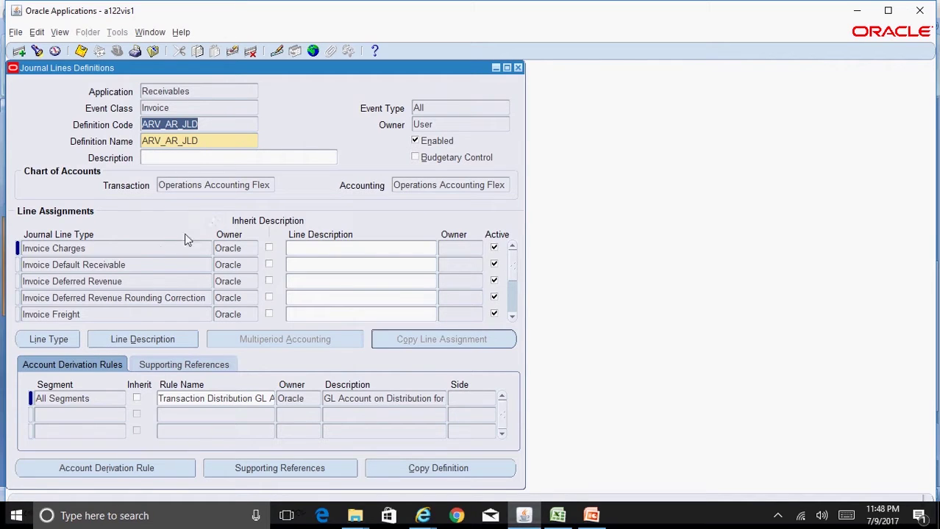
Locate Invoice Revenue among the ARV_AR_JLD line assignments and open its journal line type
click(164, 286)
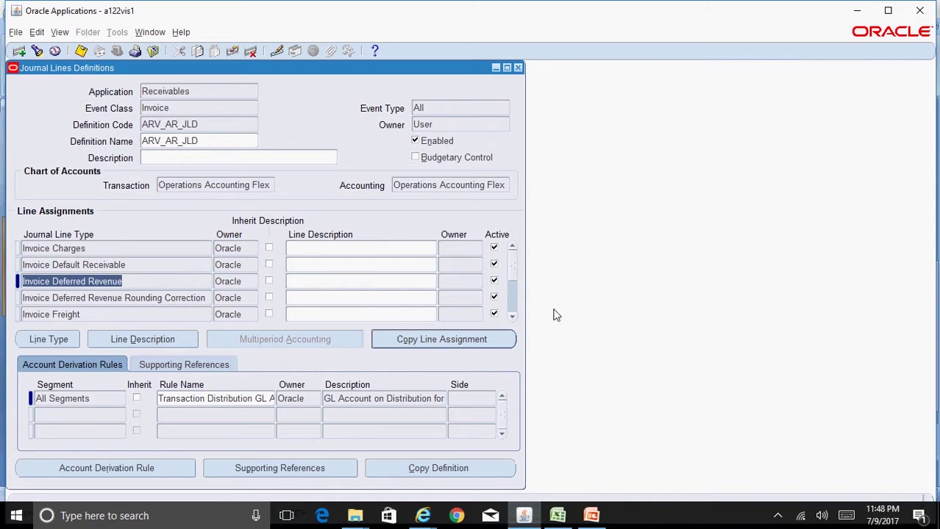
click(512, 317)
click(512, 317)
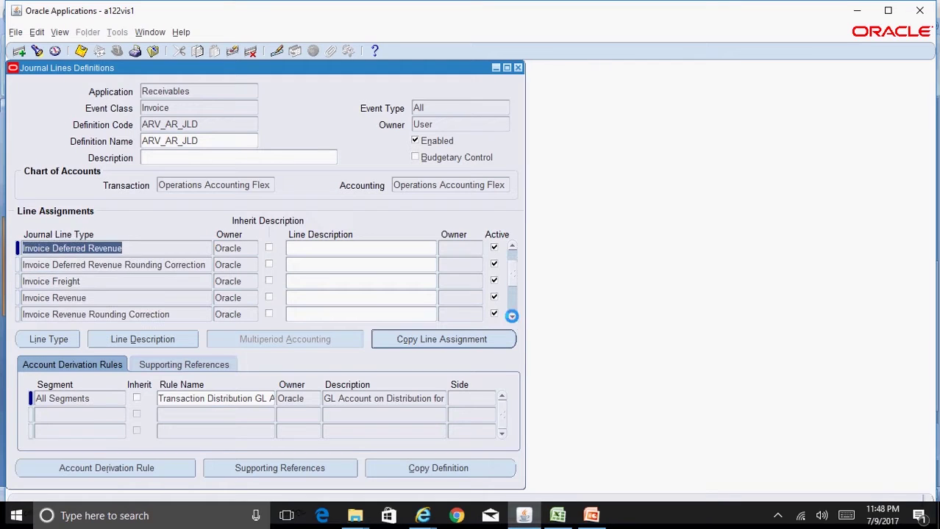
click(106, 302)
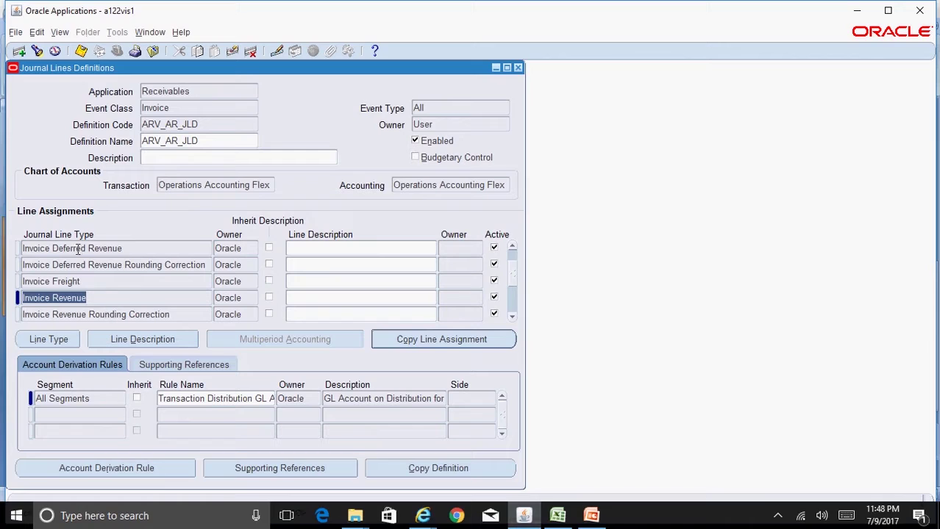
click(94, 299)
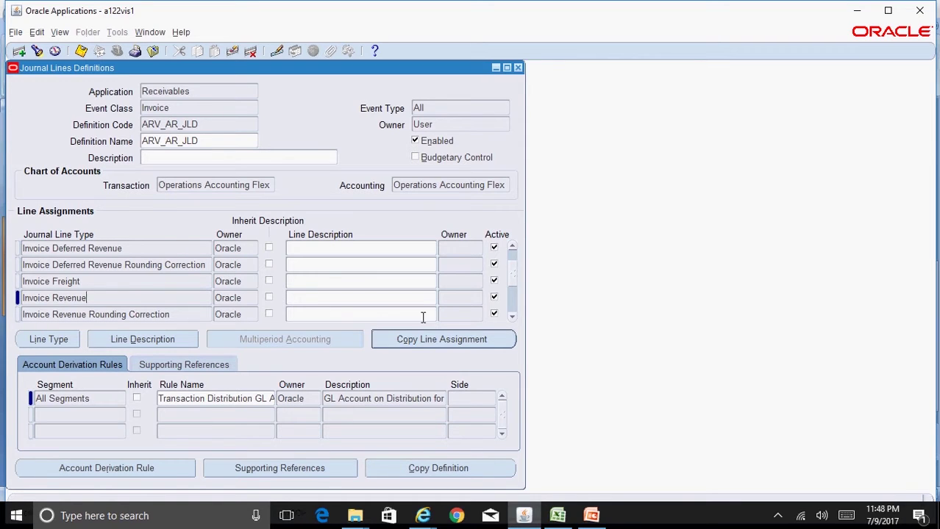
click(61, 343)
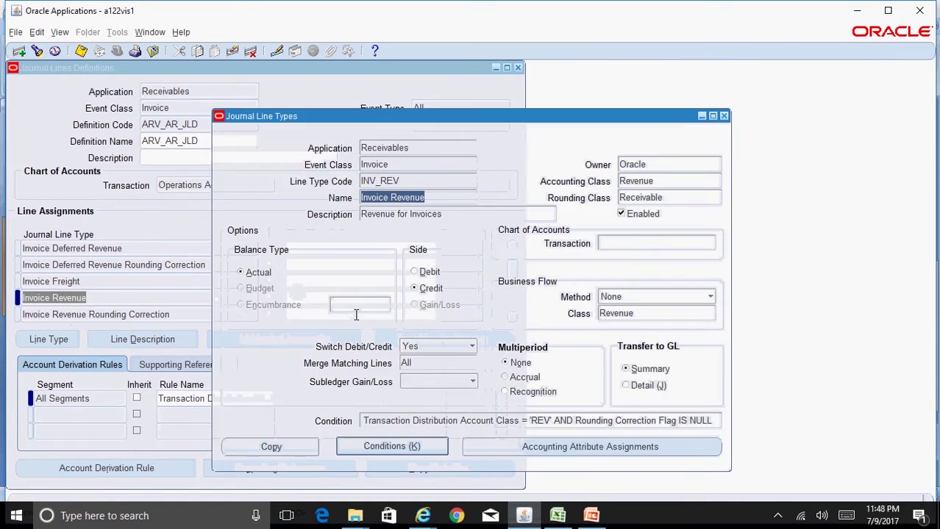
Start a copy of the Invoice Revenue journal line type with ARV_AR_JLT as both its line type code and name
click(307, 448)
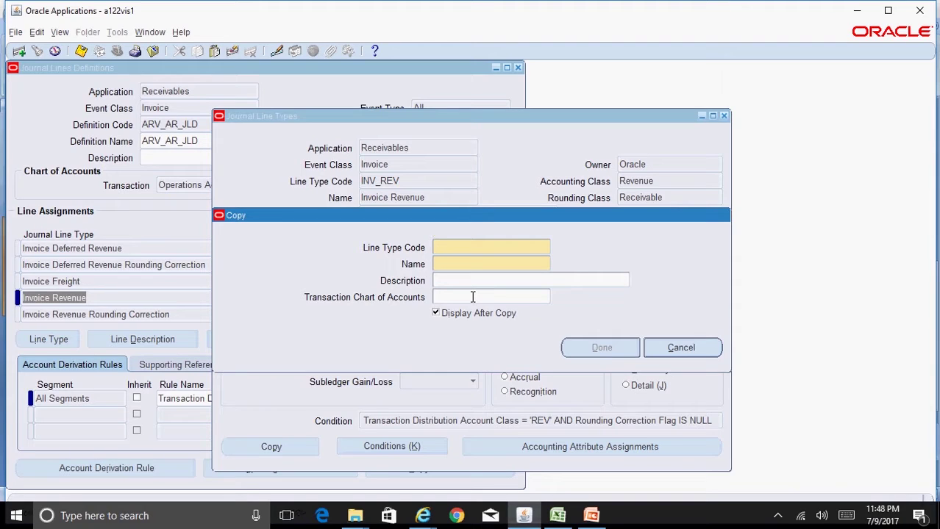
text(ARV_AR_JLT)
key(Tab)
text(ARV_AR_JLT)
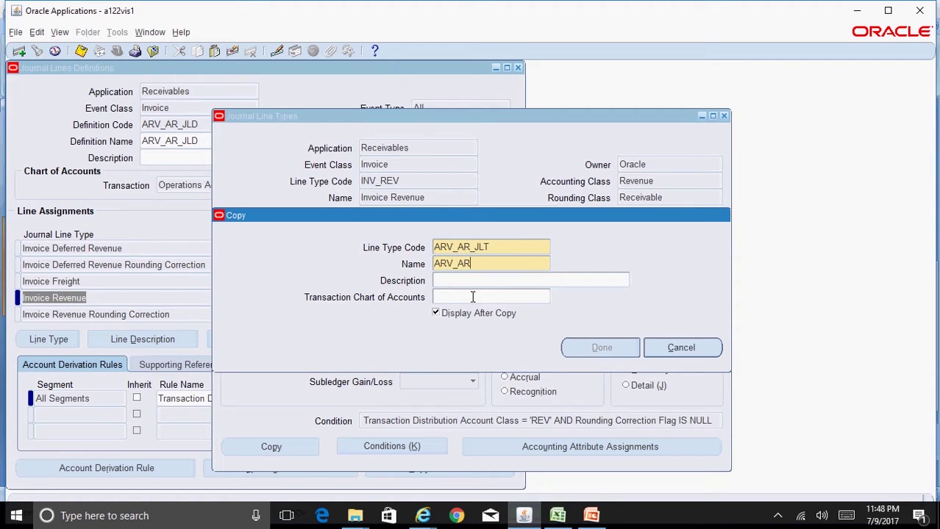
Set the line type copy's transaction chart of accounts to Operations Accounting Flex, complete and save the copy, and close the line types form
click(472, 296)
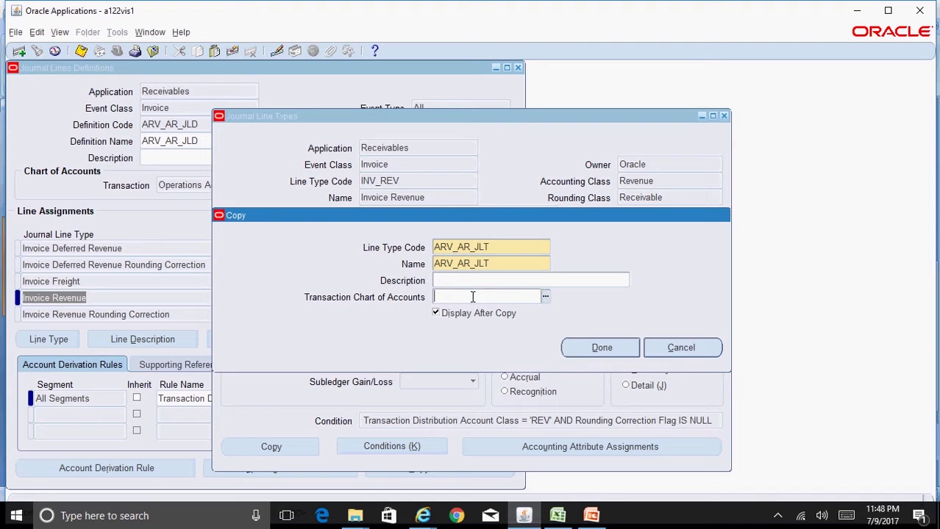
text(Ope)
key(Tab)
key(Down)
key(Return)
click(601, 348)
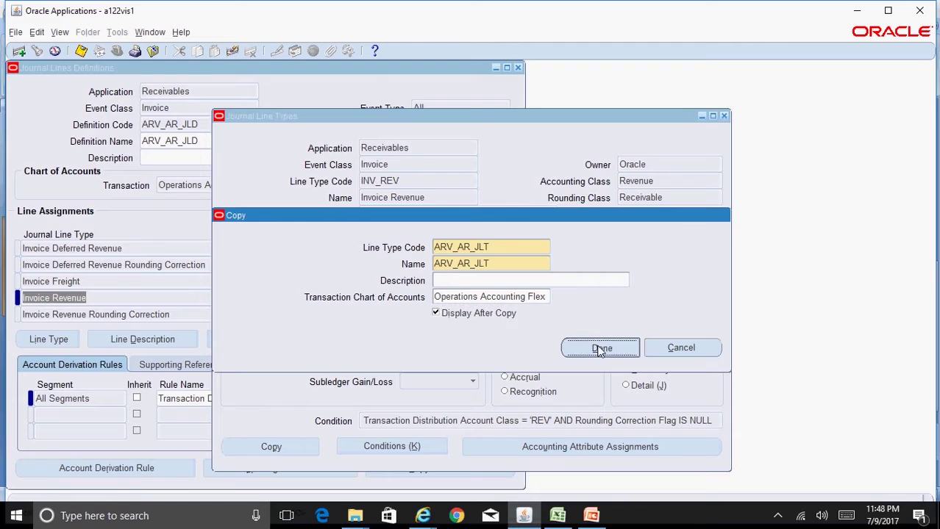
key(ctrl+s)
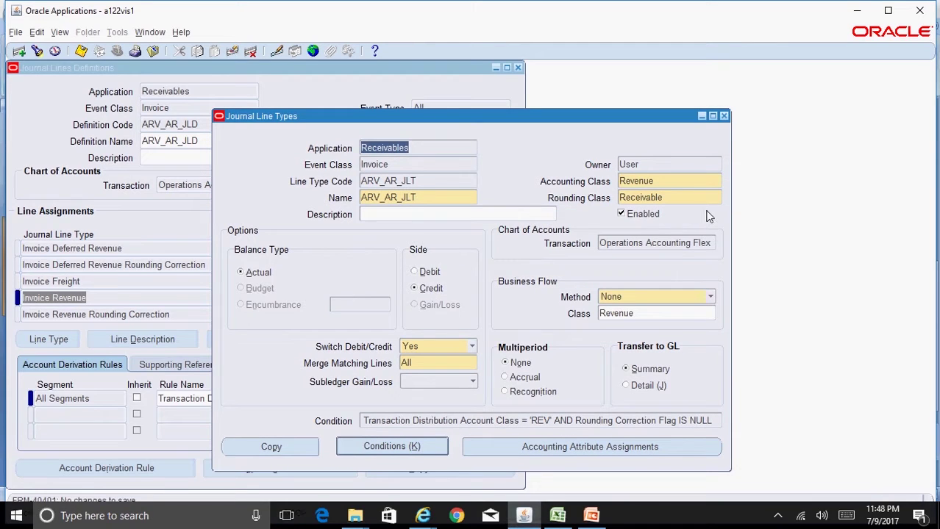
click(723, 116)
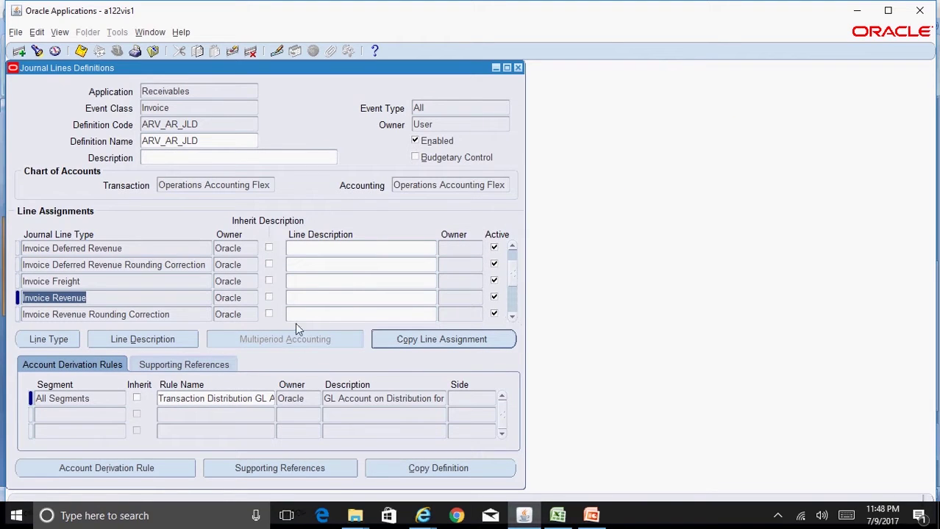
Deactivate the Invoice Revenue line assignment in ARV_AR_JLD, add ARV_AR_JLT as a new line assignment, and save
click(494, 298)
click(129, 300)
key(ctrl+Down)
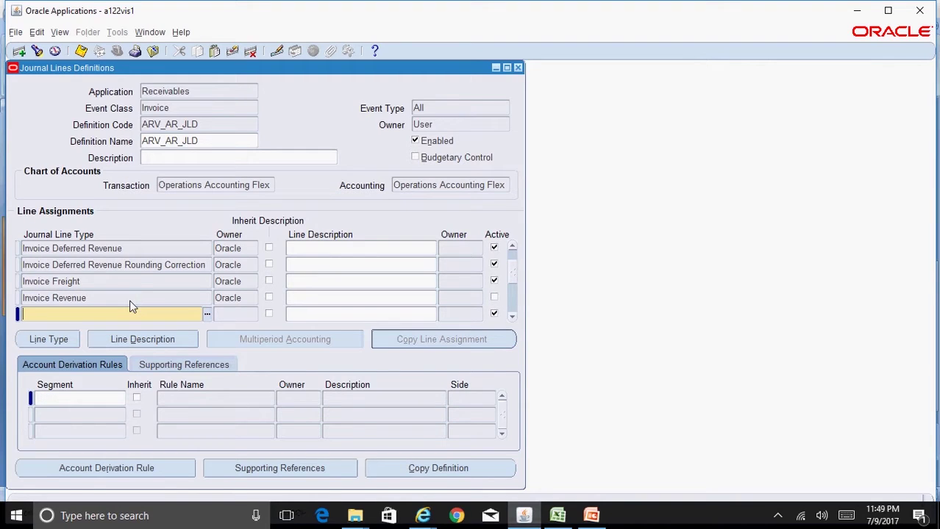
text(ARV)
key(Tab)
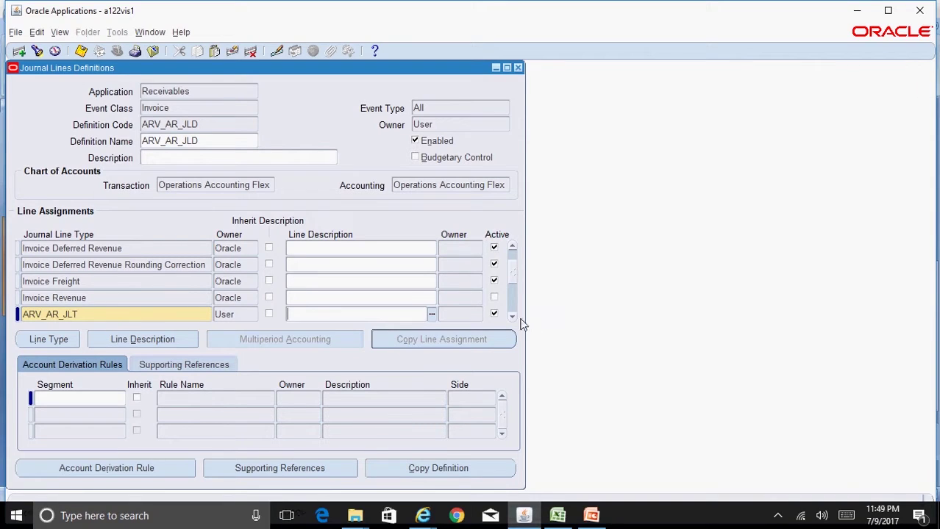
key(ctrl+s)
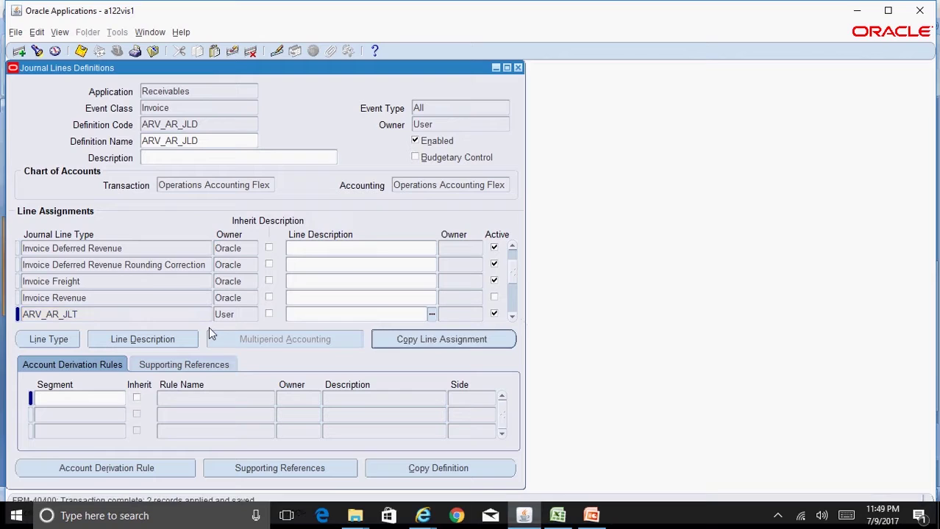
Compare the account derivation rules assigned to the Invoice Revenue and ARV_AR_JLT line assignments
click(105, 301)
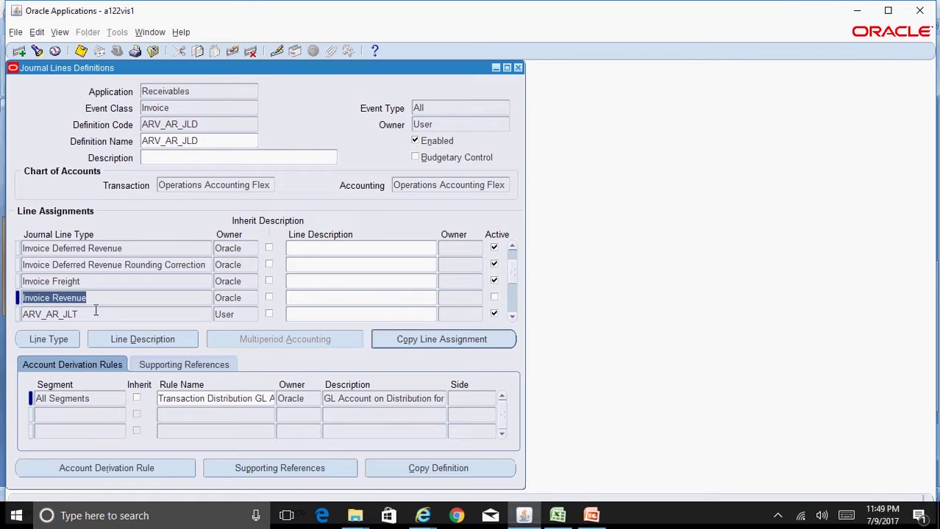
click(94, 314)
click(84, 400)
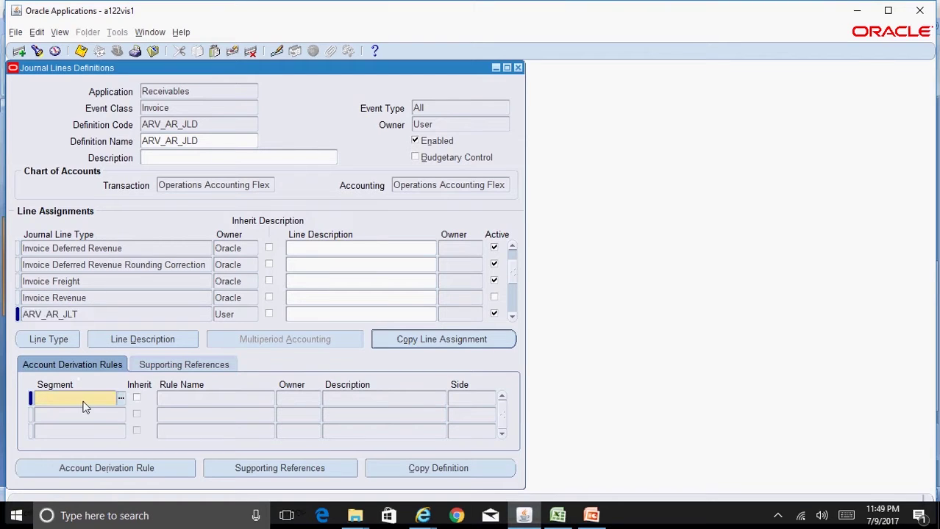
click(93, 297)
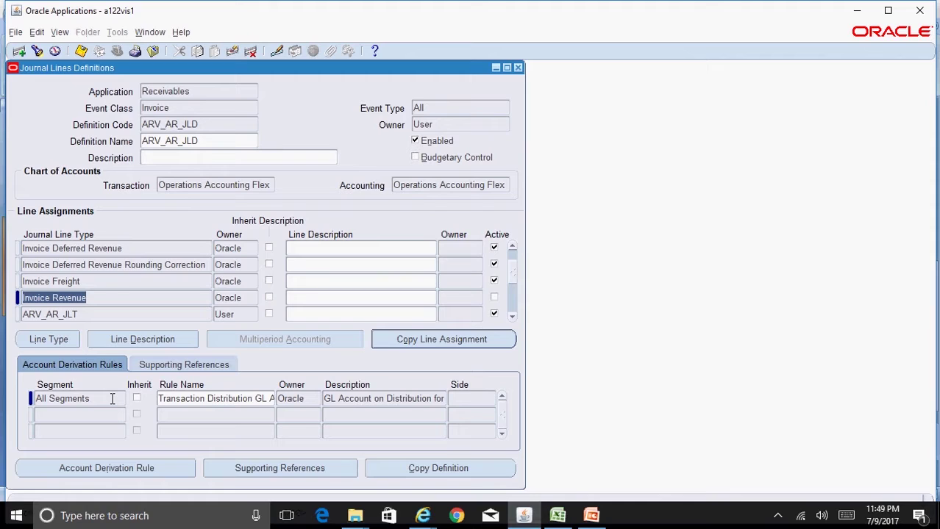
click(86, 315)
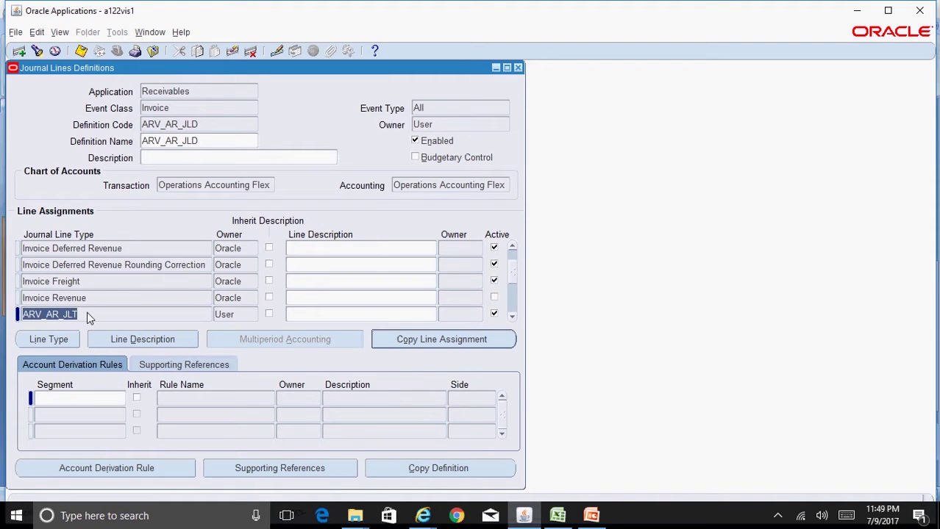
Open the account derivation rule assigned to all segments of the Invoice Revenue line assignment
click(96, 299)
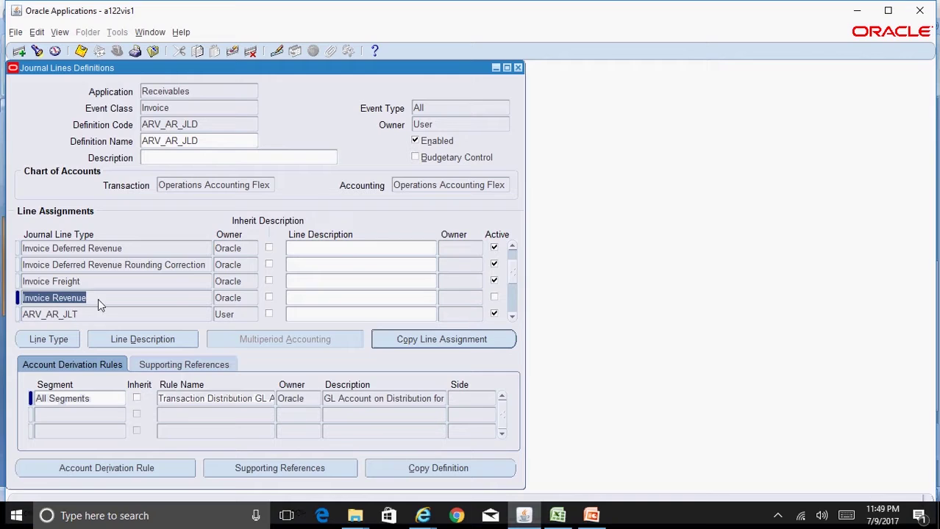
click(110, 397)
click(161, 475)
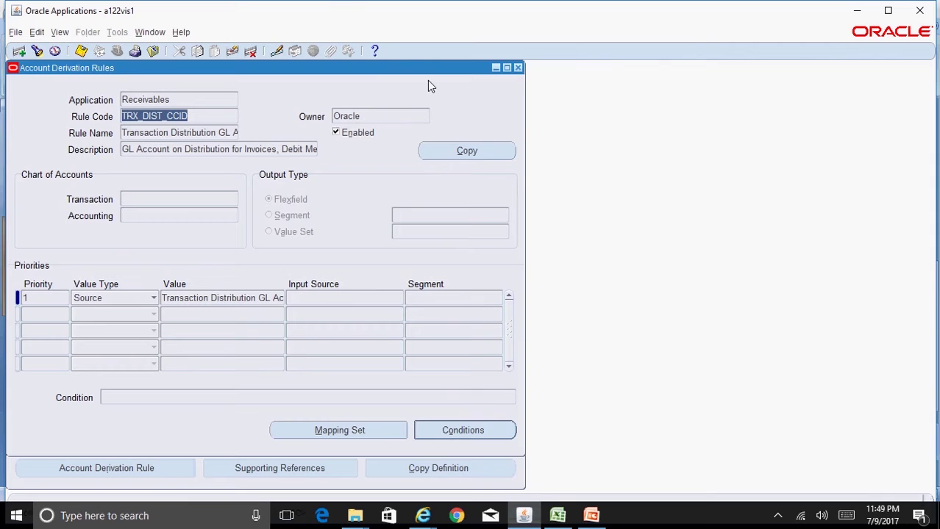
drag(431, 79, 600, 89)
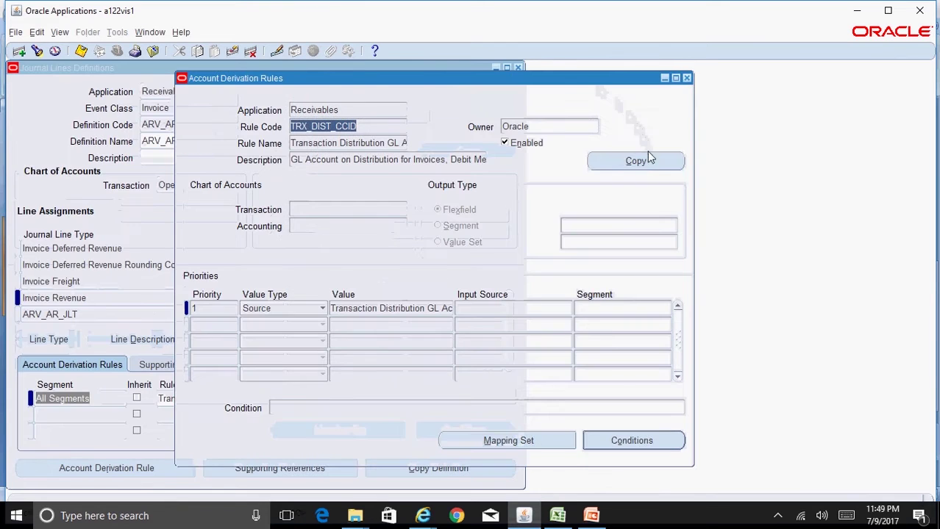
Start a copy of the account derivation rule with ARV_AR_ADR as both its rule code and name
click(654, 162)
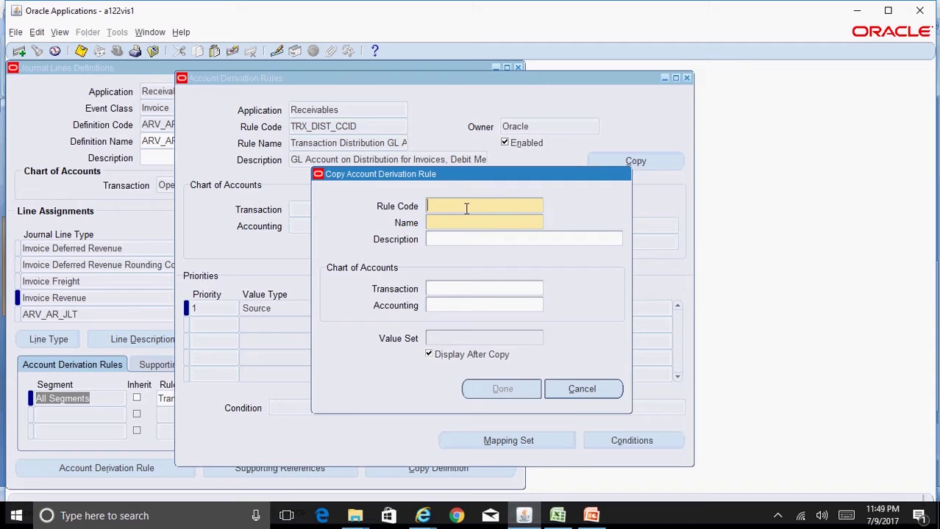
text(ARV_AR_ADR)
key(Tab)
text(ARV_AR_ADR)
key(Tab)
Set the rule copy's transaction and accounting charts of accounts to Operations Accounting Flex and complete the copy
key(Tab)
text(ope)
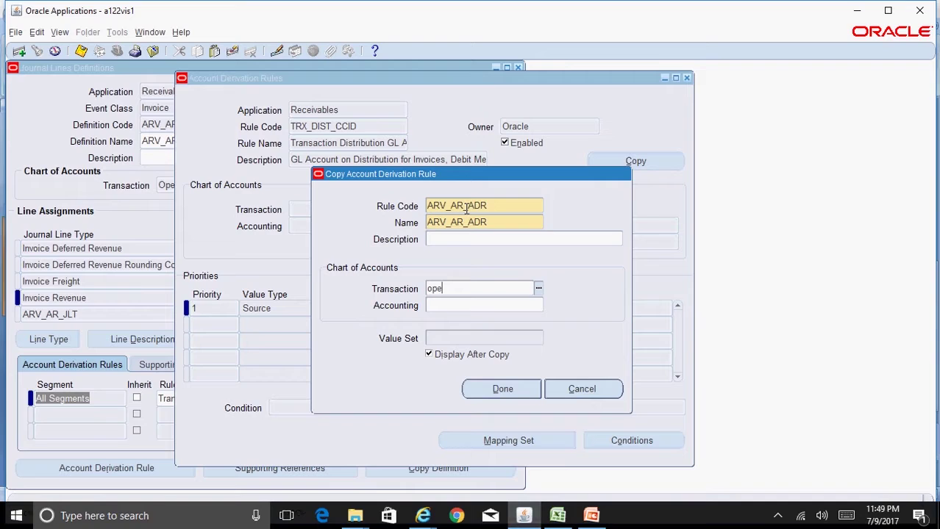
key(Tab)
key(Down)
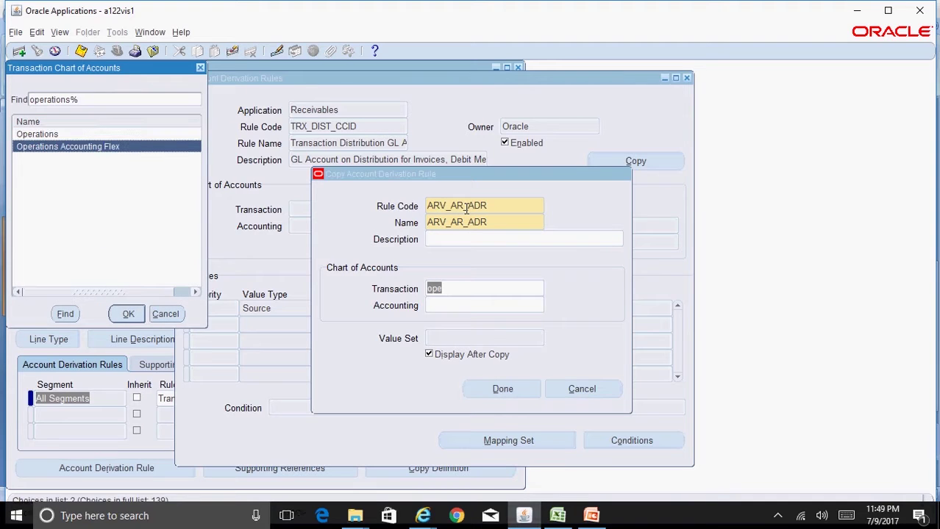
key(Return)
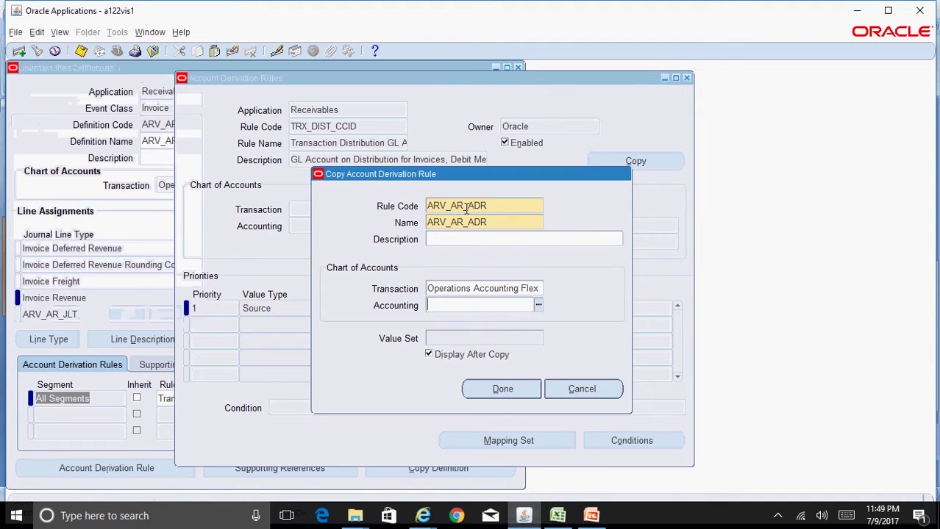
text(ope)
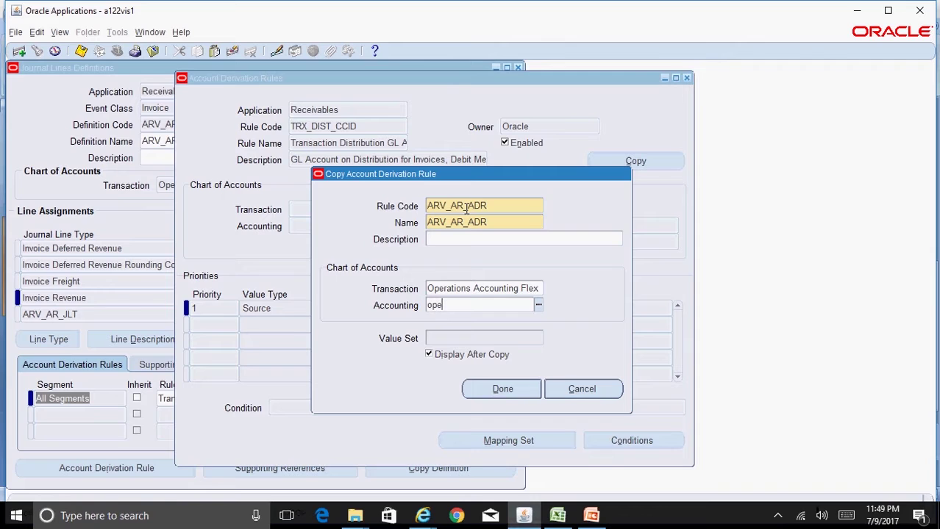
key(Tab)
key(Down)
key(Return)
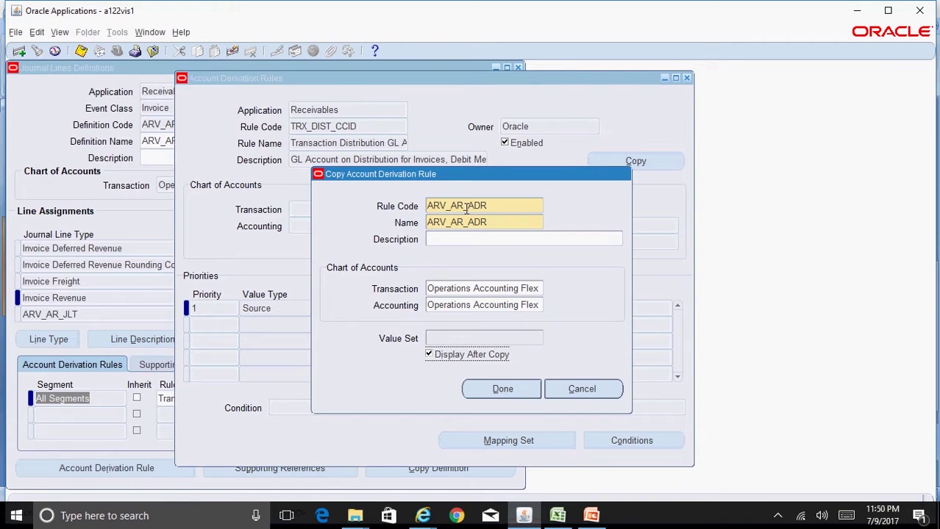
click(534, 388)
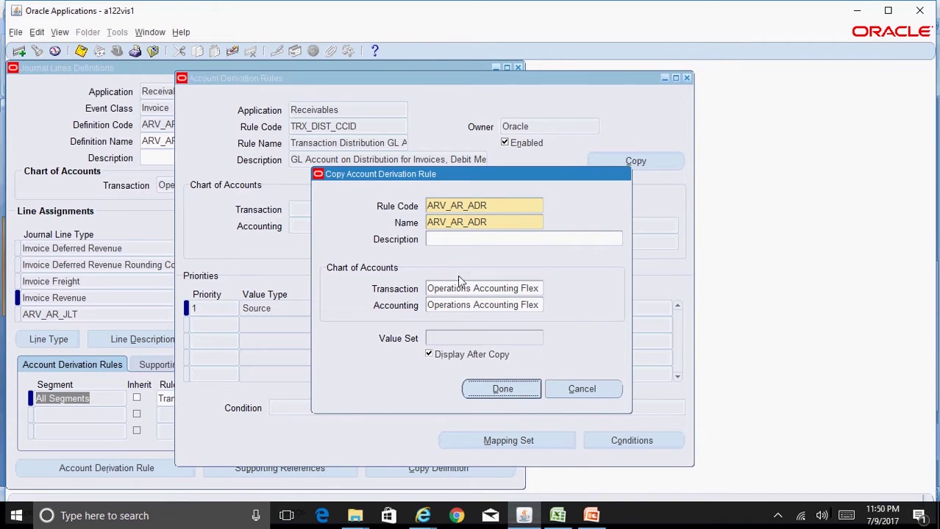
double_click(388, 145)
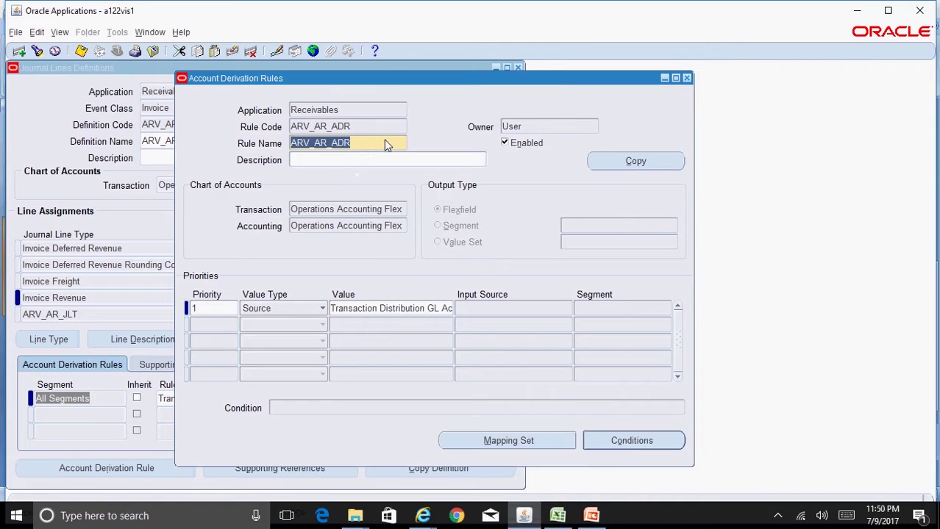
Add priority 2 with value type Constant to ARV_AR_ADR, and check the required line description on the PowerPoint requirement slide
drag(633, 78, 680, 71)
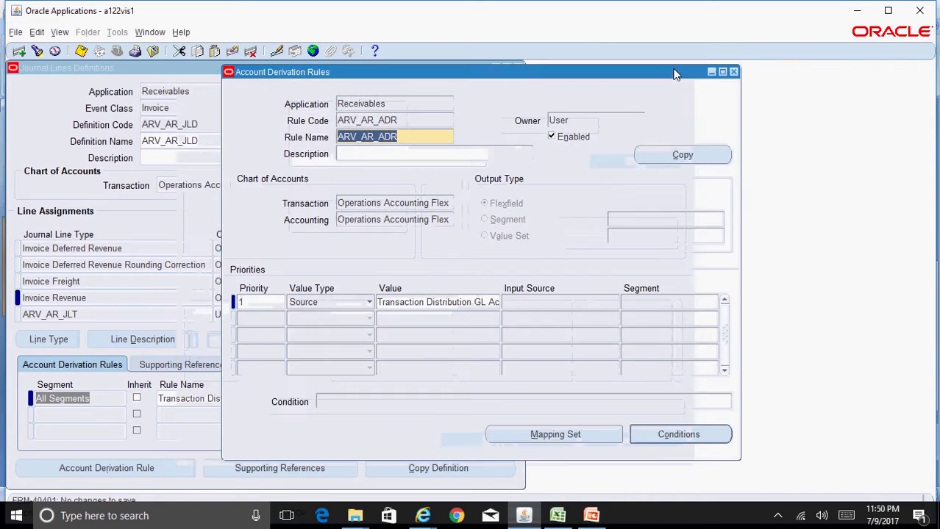
click(261, 318)
key(Tab)
key(c)
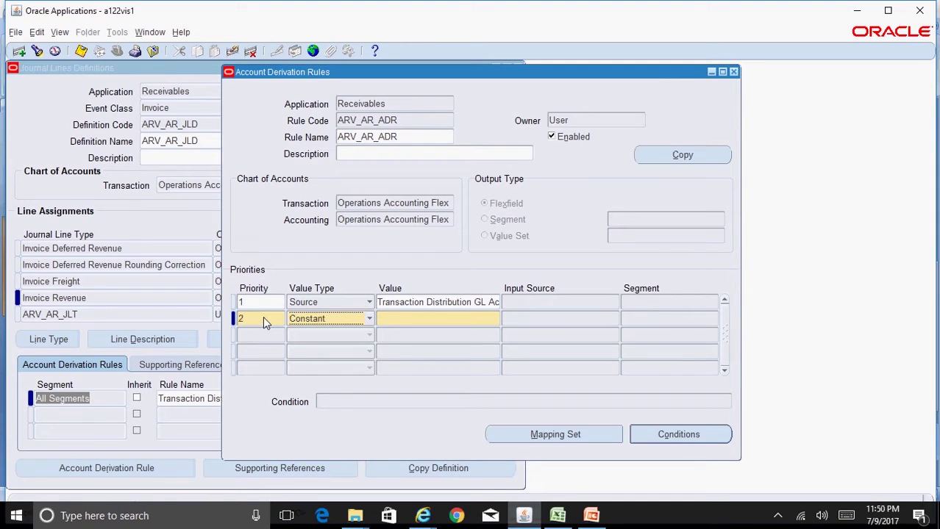
click(417, 319)
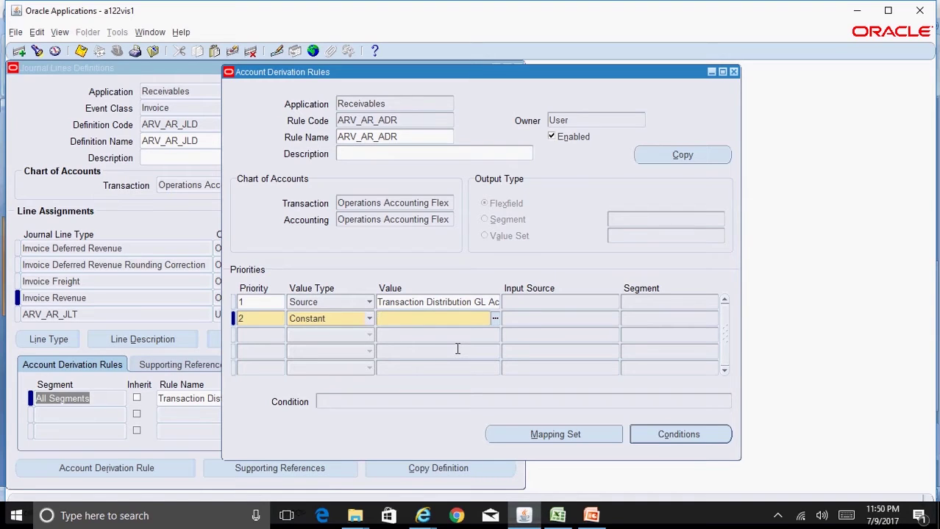
click(595, 464)
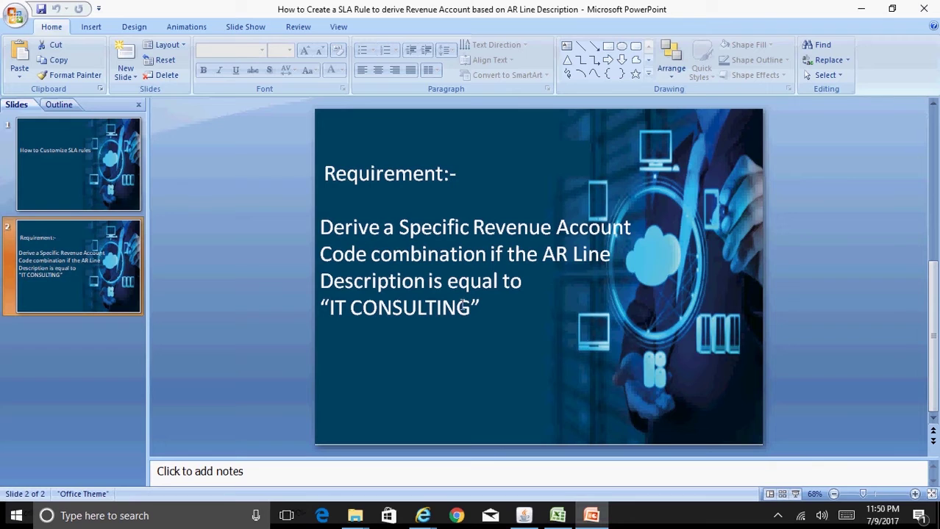
key(alt+Tab)
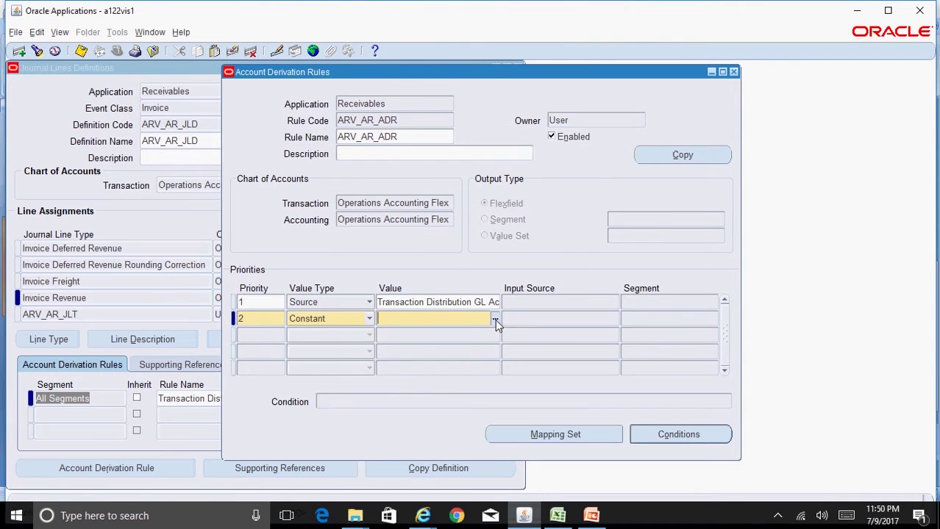
click(495, 319)
click(543, 309)
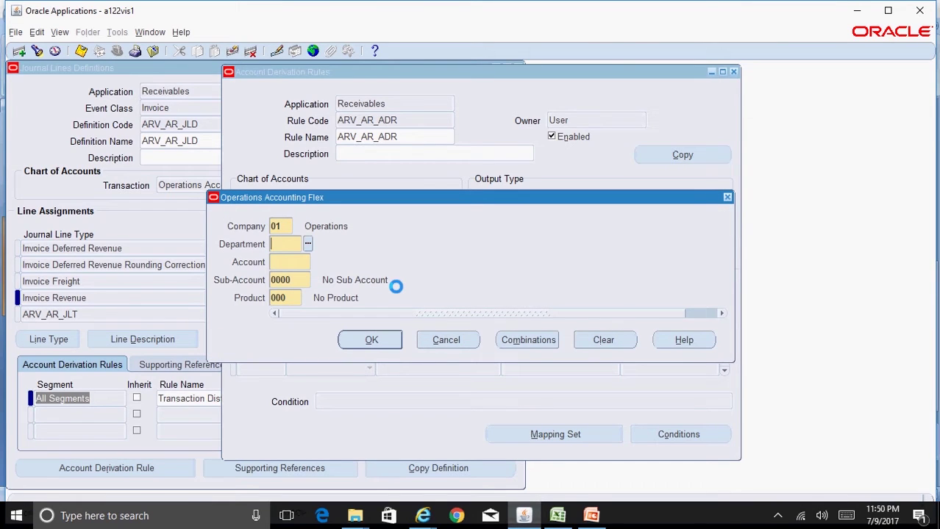
text(0)
key(BackSpace)
text(420)
key(Tab)
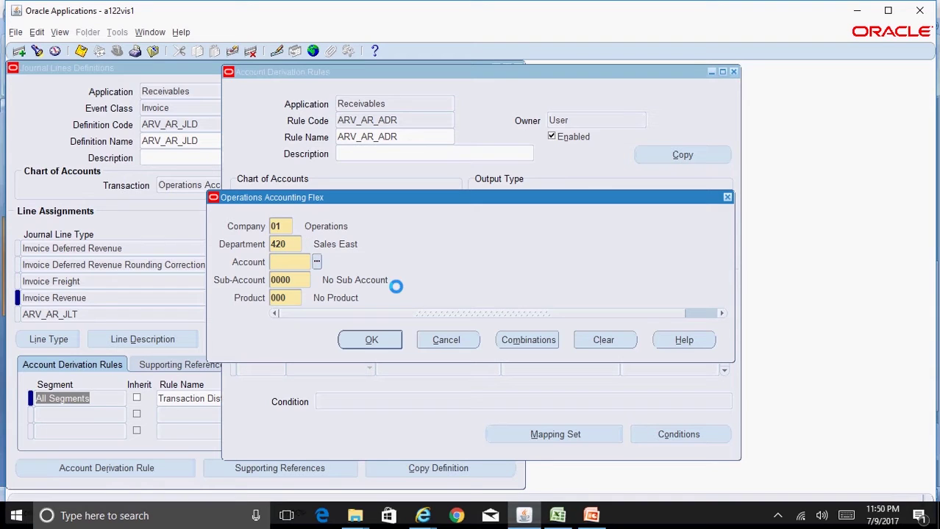
text(4020)
key(Tab)
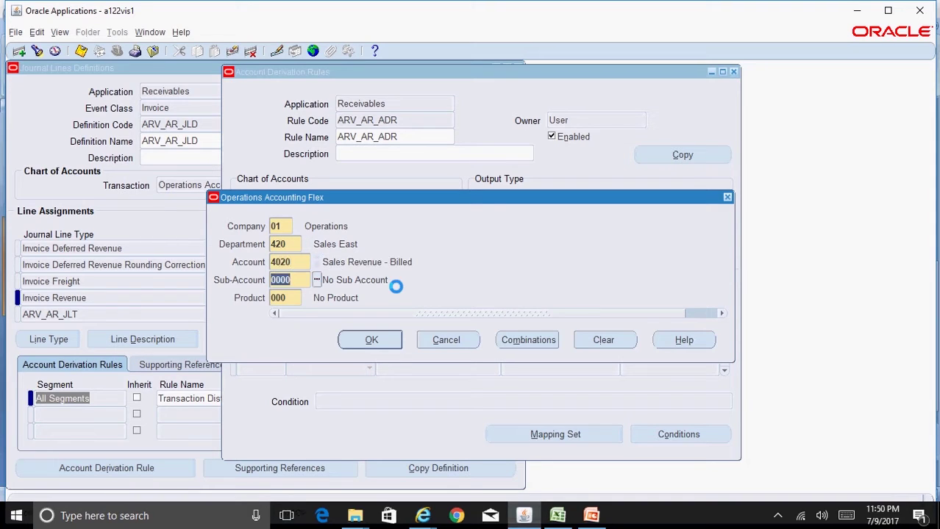
click(371, 339)
click(470, 317)
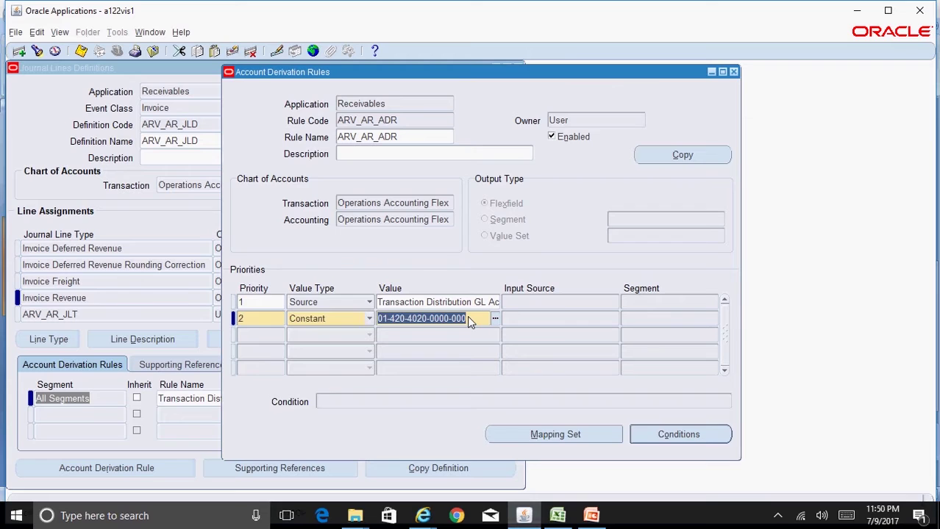
Add condition sequence 1 to priority 2 with the Receivables source Transaction Line Description
click(678, 435)
text(1)
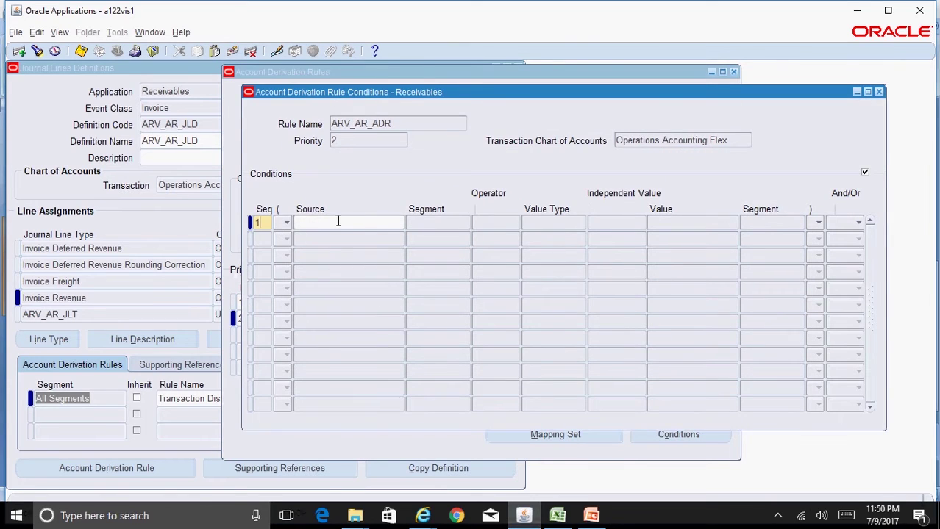
click(345, 222)
text(t)
click(398, 223)
text(raNS%)
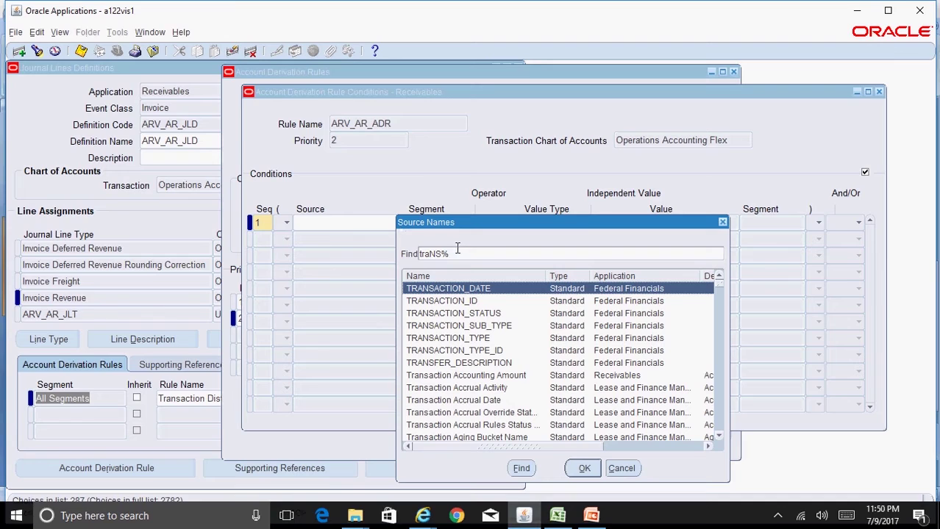
text(line%Desc%)
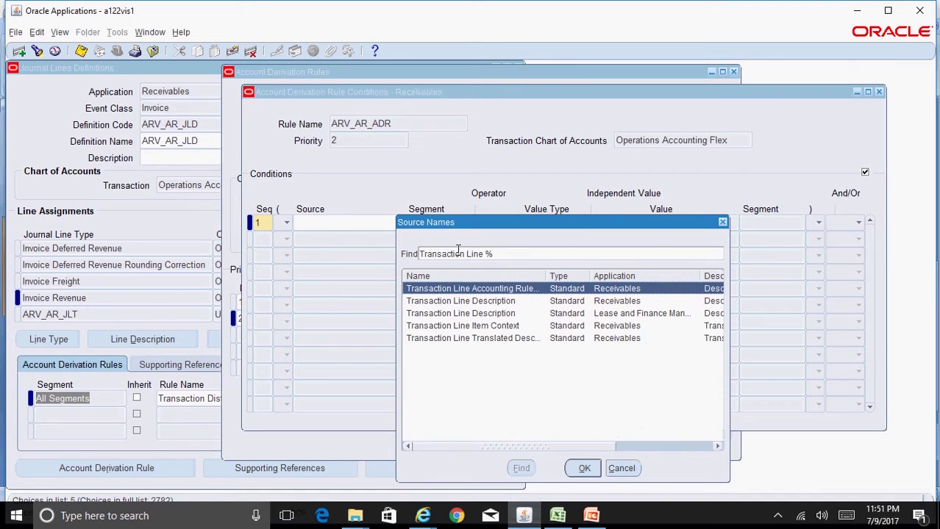
key(Down)
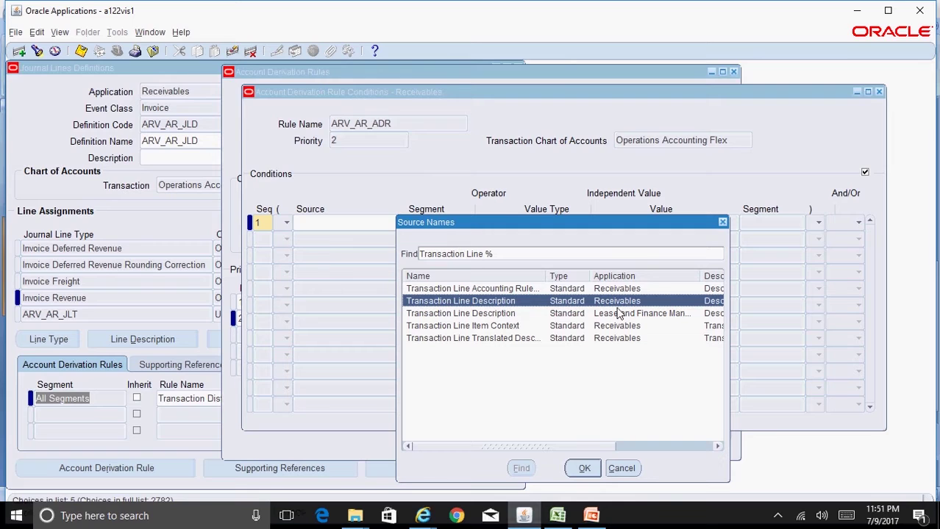
click(584, 469)
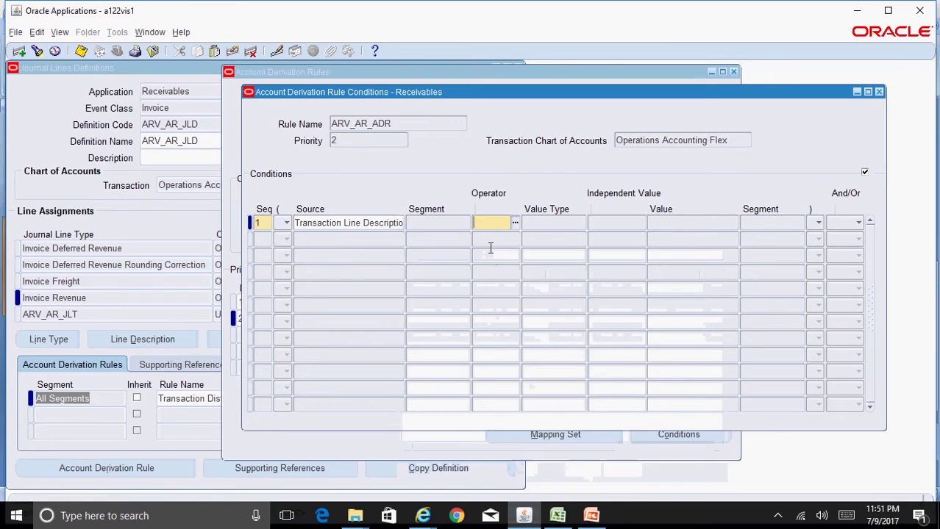
Make the condition equal to the constant IT CONSULTING, save it, and close the conditions form
key(Tab)
text(const)
key(Tab)
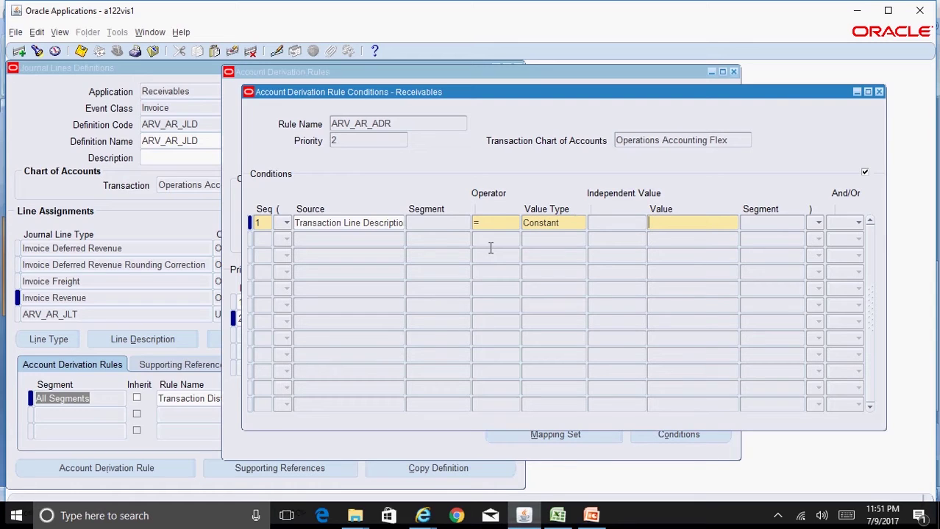
text(IT CONSULTING)
key(ctrl+s)
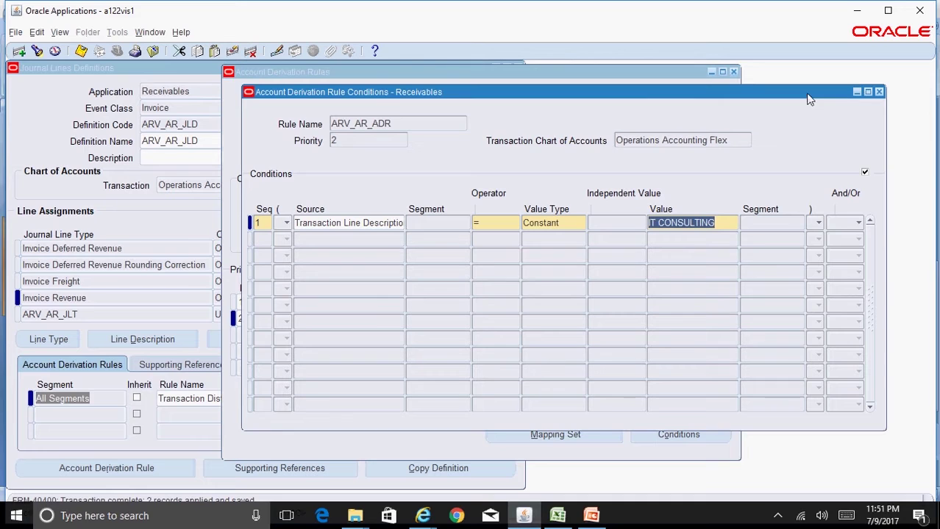
click(878, 92)
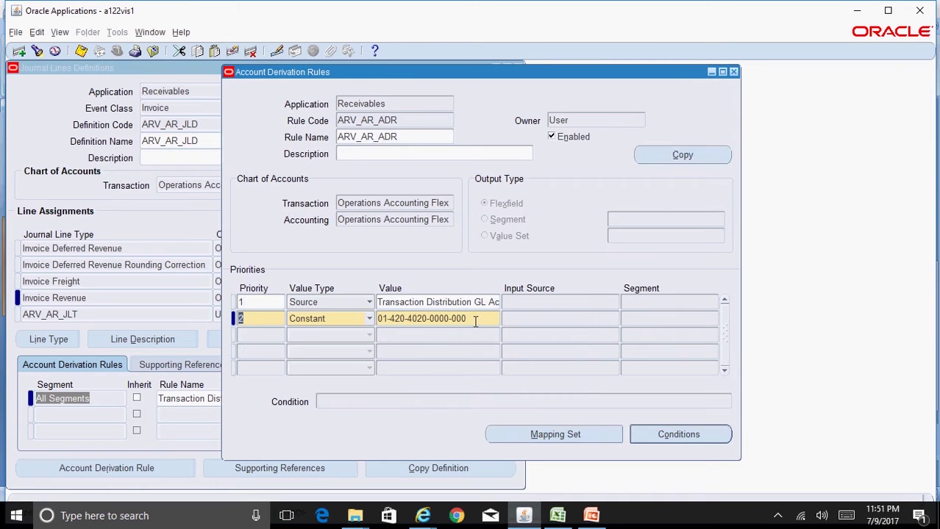
Review the saved condition of priority 2 in ARV_AR_ADR and close the conditions form
click(669, 438)
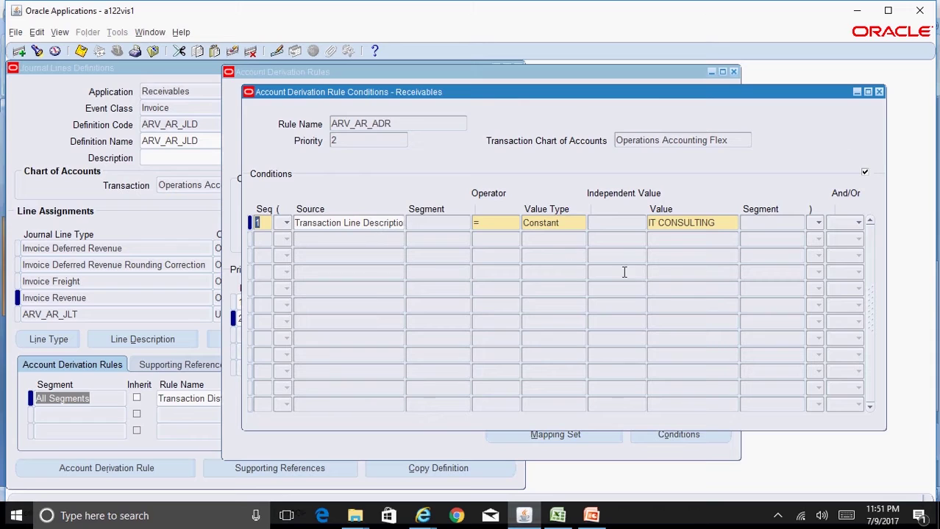
click(723, 220)
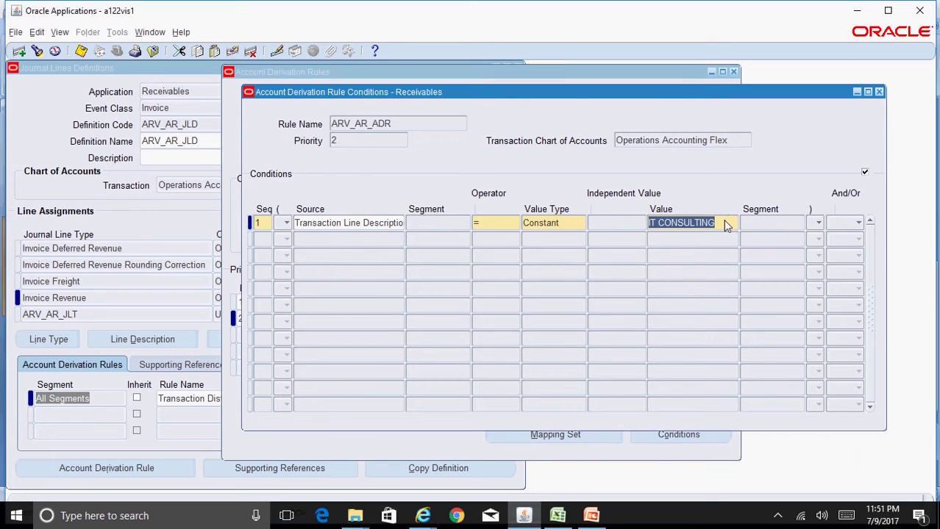
click(879, 92)
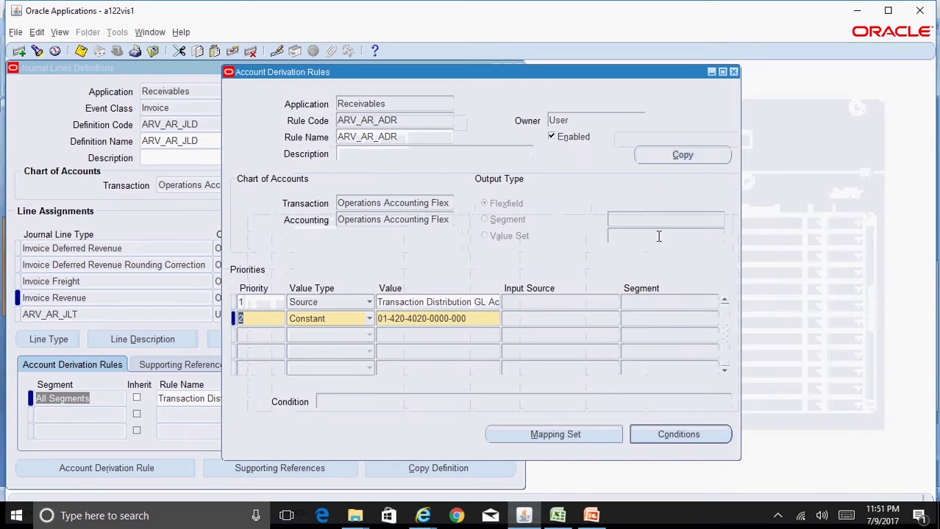
Check the priority 1 source of ARV_AR_ADR for conditions and close the conditions form
click(474, 318)
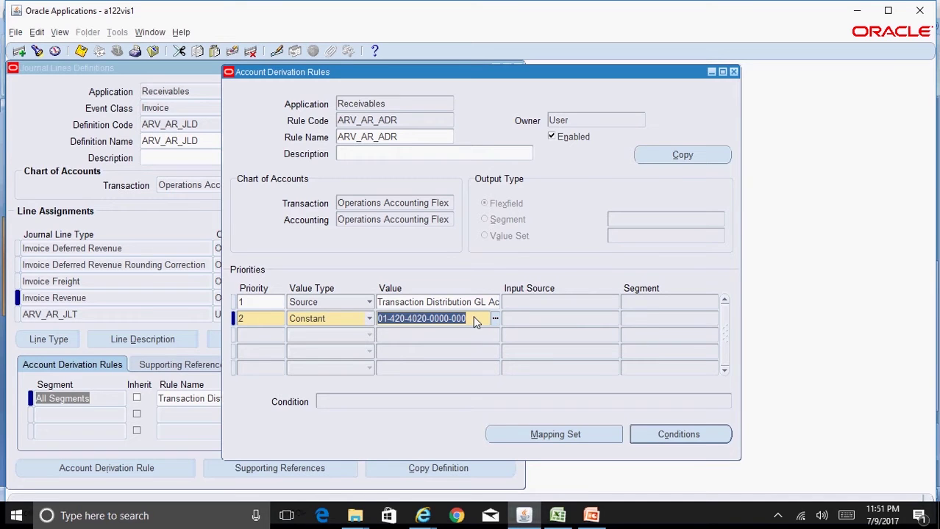
click(462, 302)
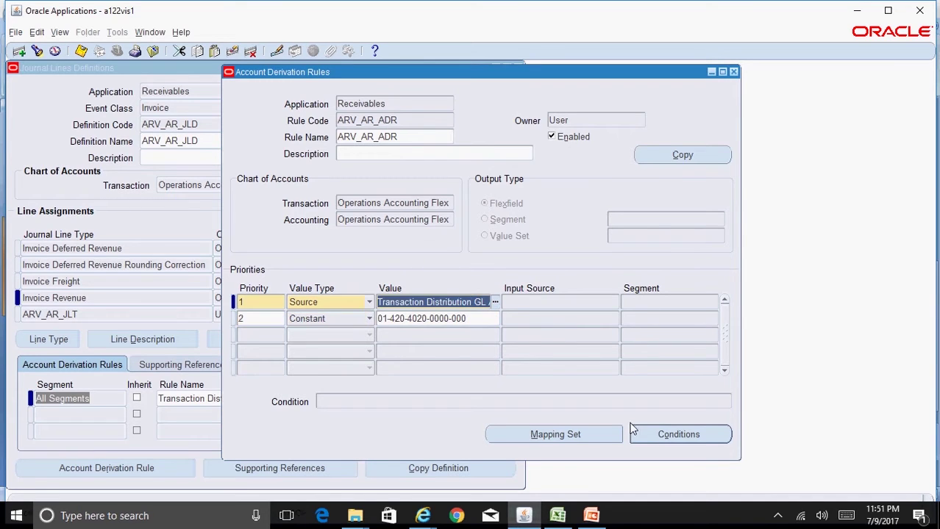
click(679, 435)
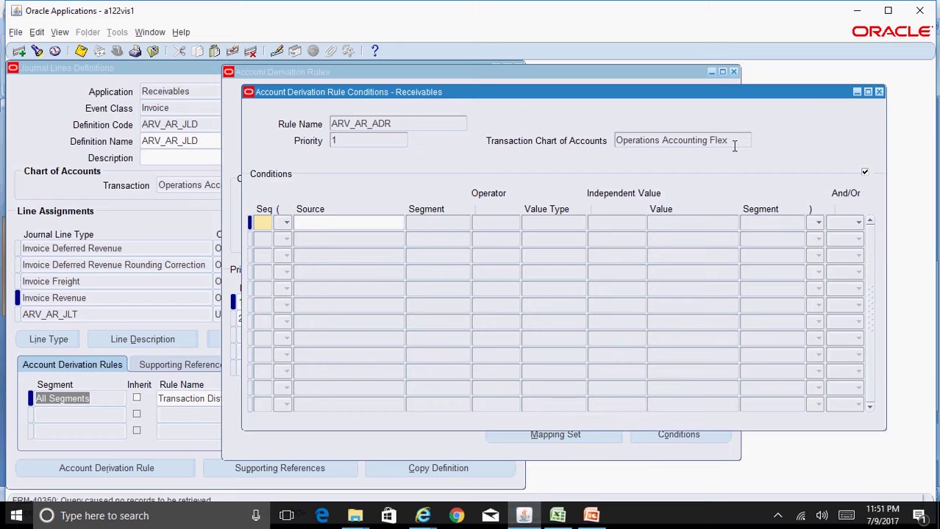
click(880, 92)
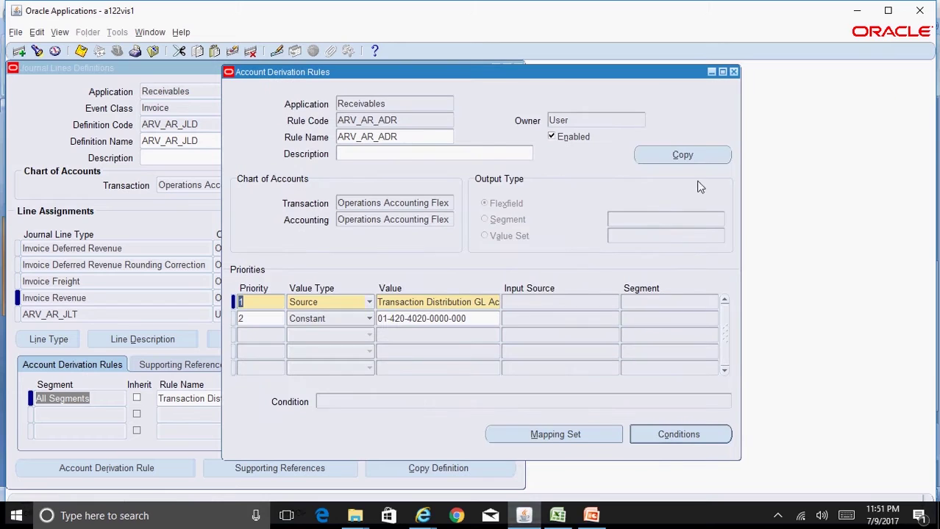
click(485, 303)
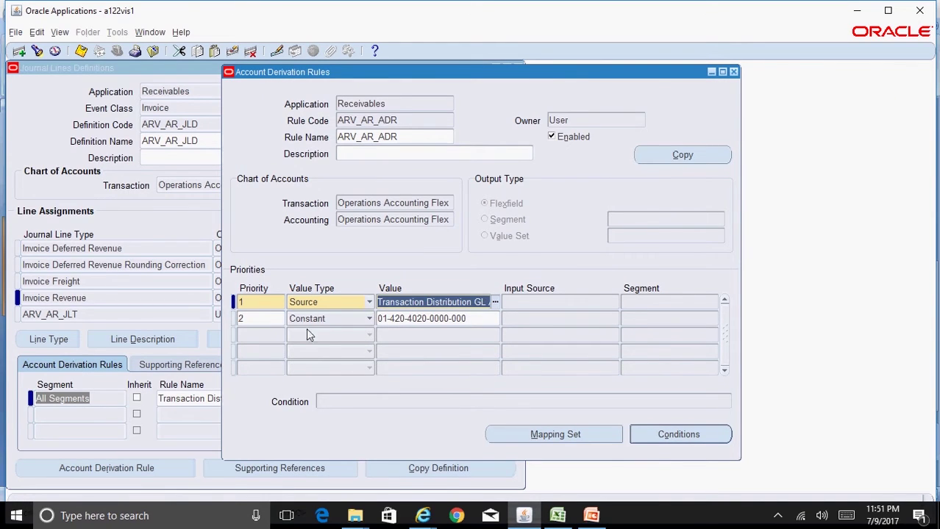
click(254, 318)
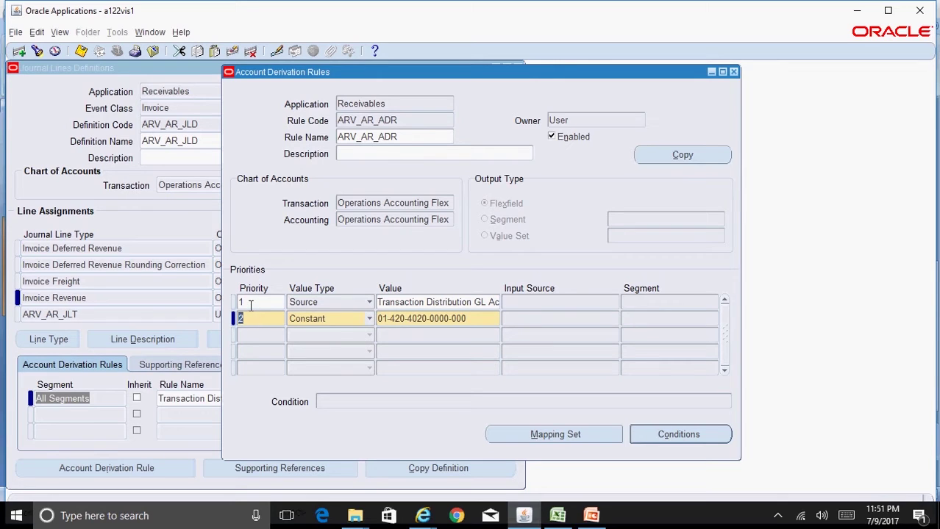
click(250, 304)
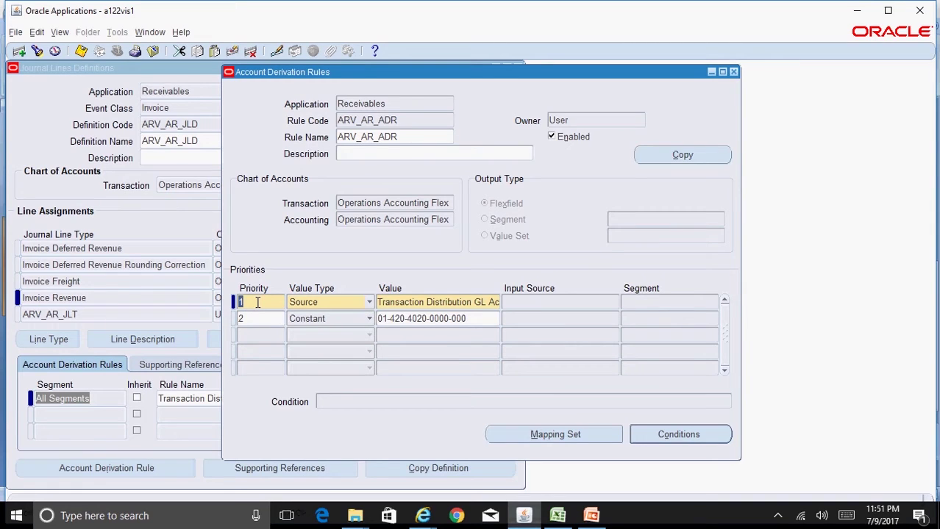
text(3)
key(ctrl+s)
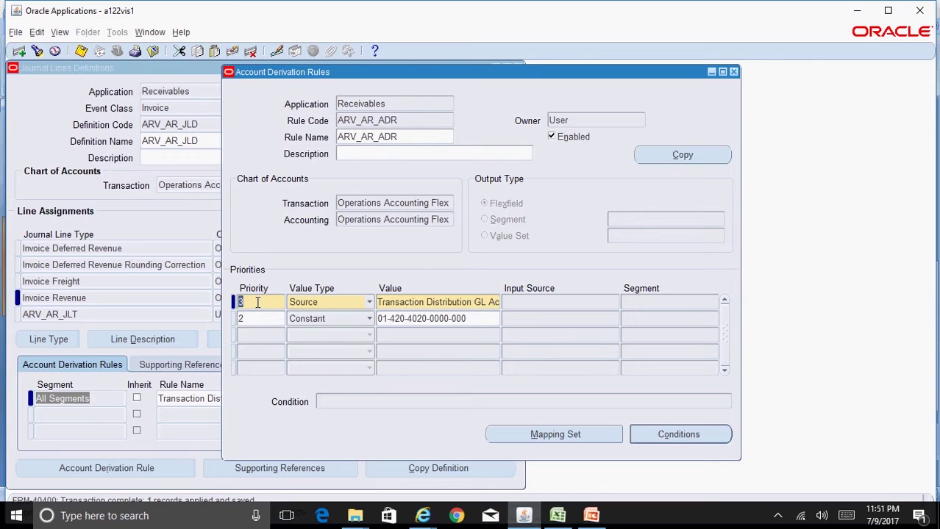
click(251, 319)
text(1)
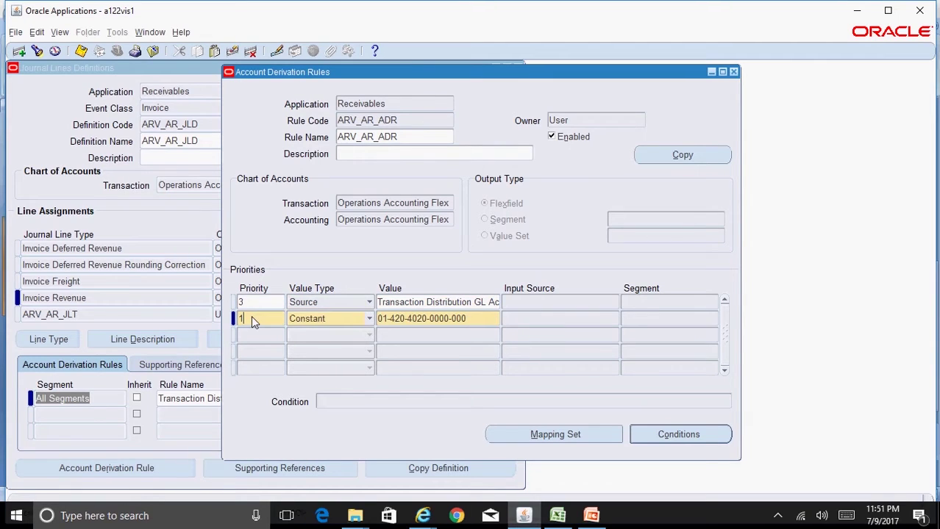
click(248, 304)
text(2)
key(ctrl+s)
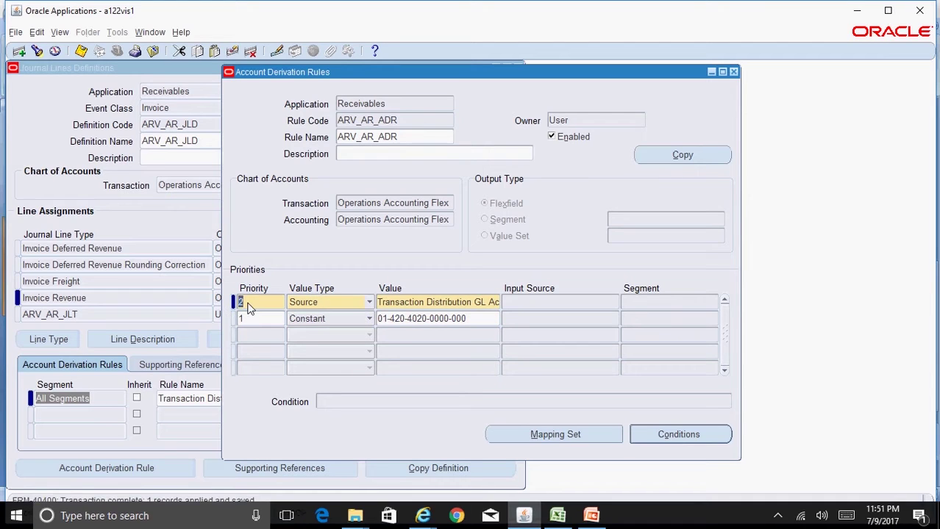
Review the reordered priorities and their values in ARV_AR_ADR and close the account derivation rule
click(477, 324)
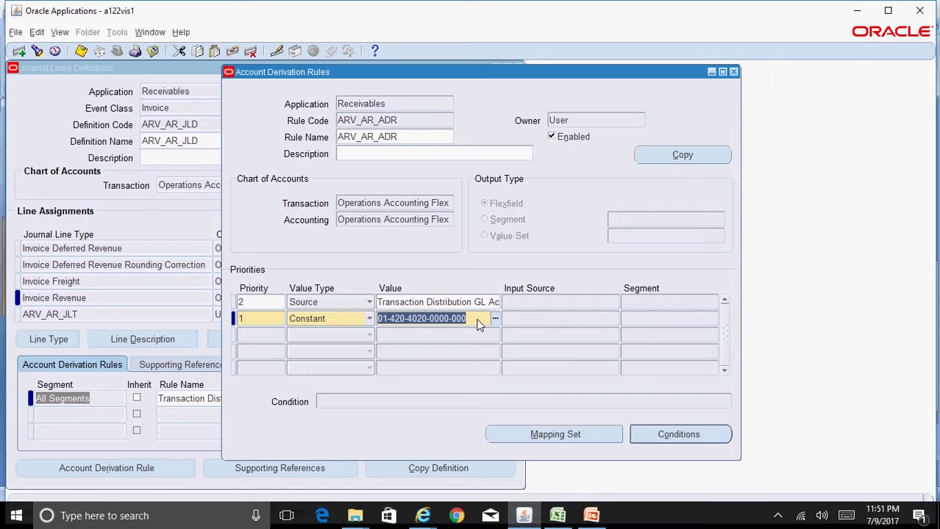
click(269, 321)
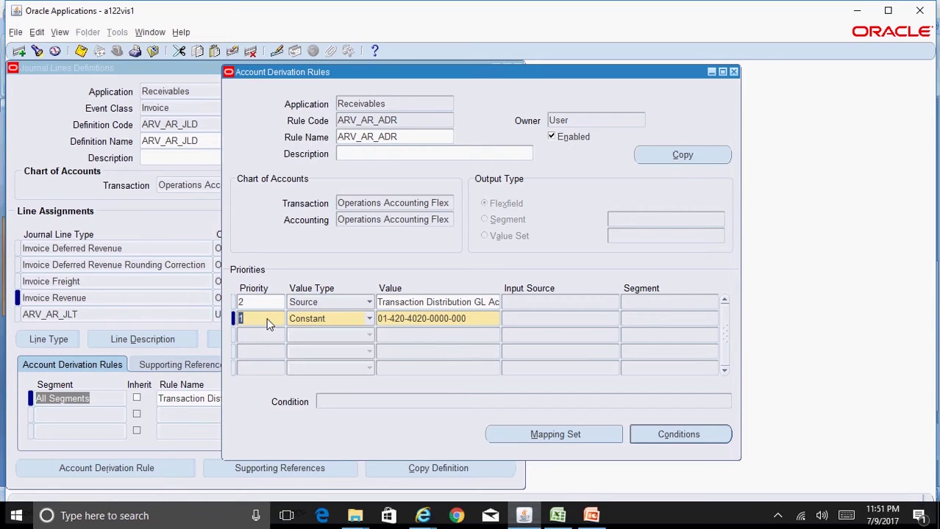
click(251, 304)
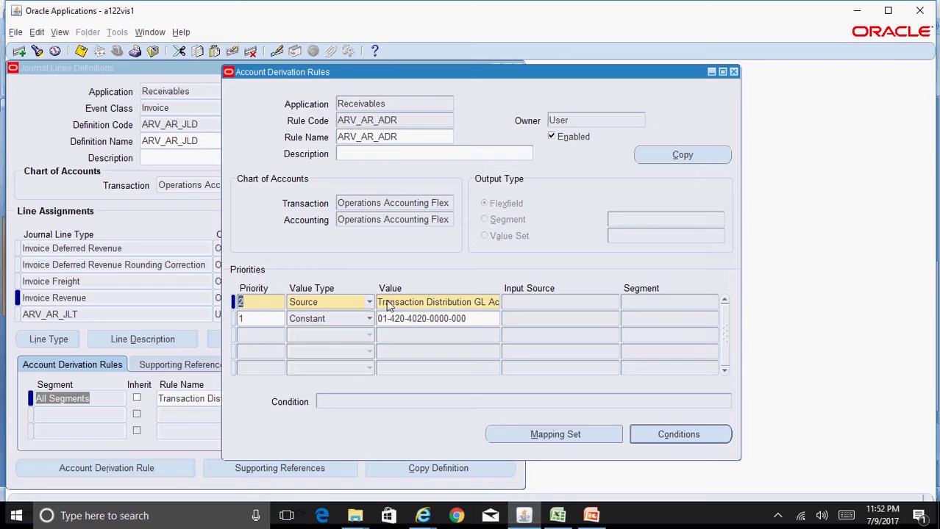
click(478, 303)
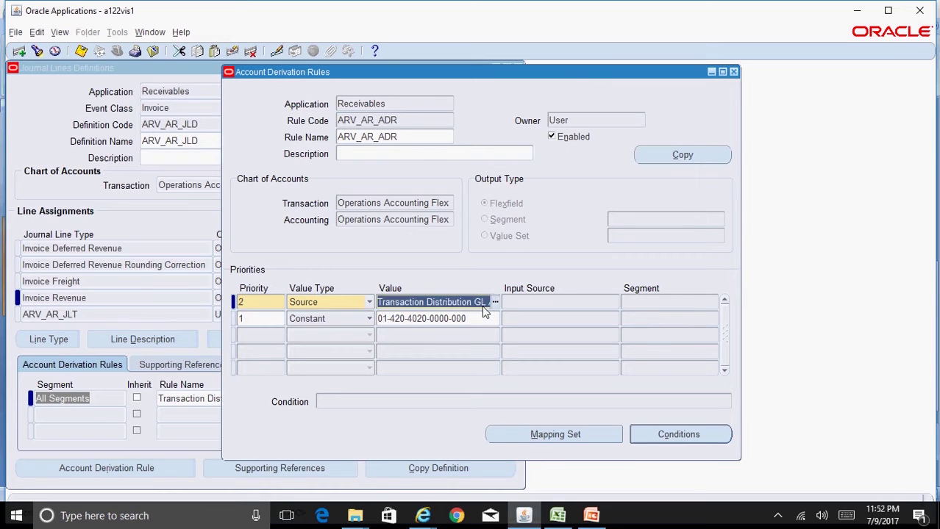
click(733, 72)
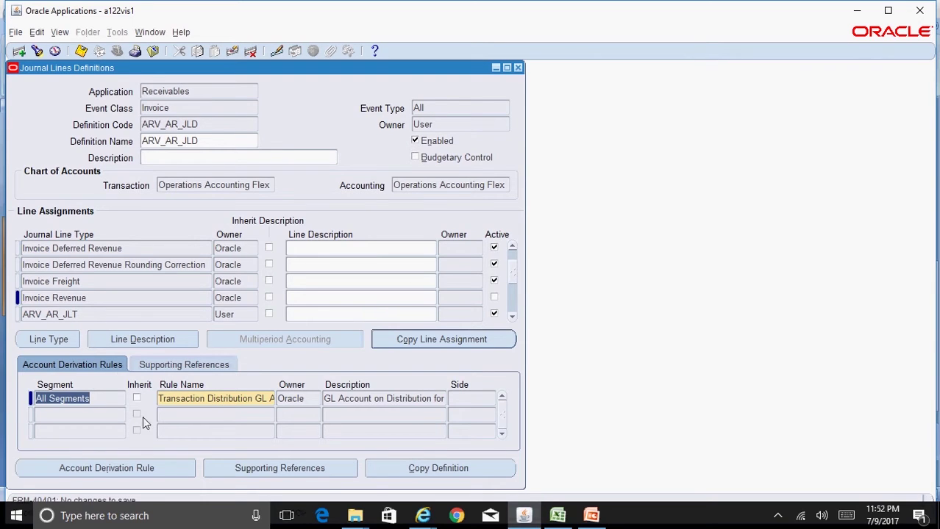
Add an account derivation rule line for All Segments to the journal line type ARV_AR_JLT
click(86, 314)
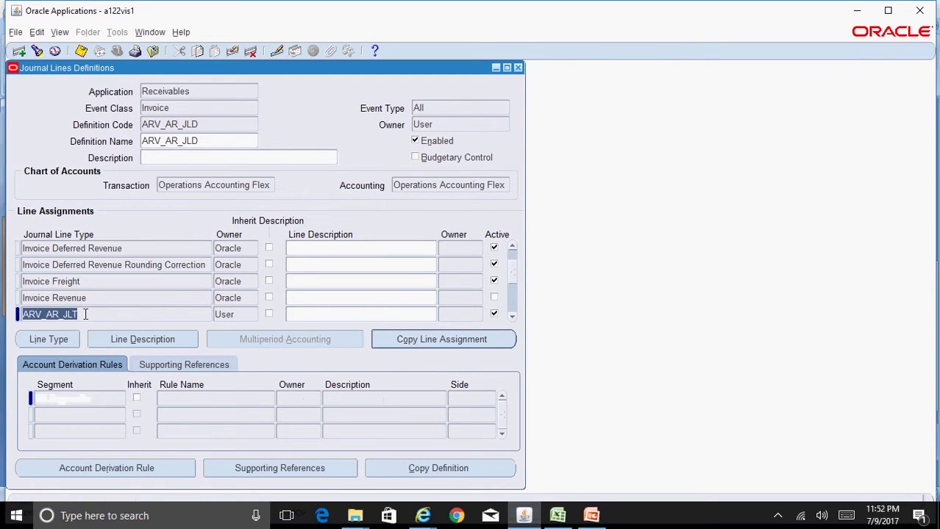
click(102, 399)
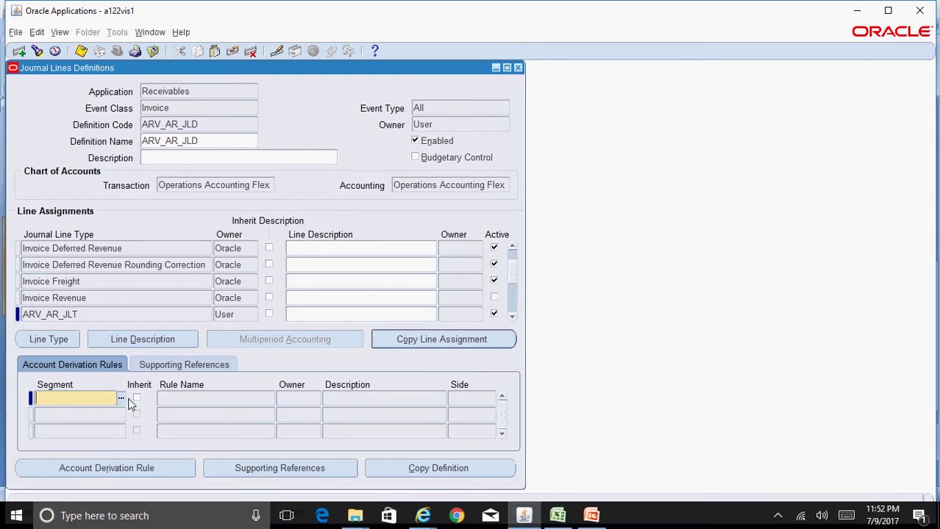
click(123, 397)
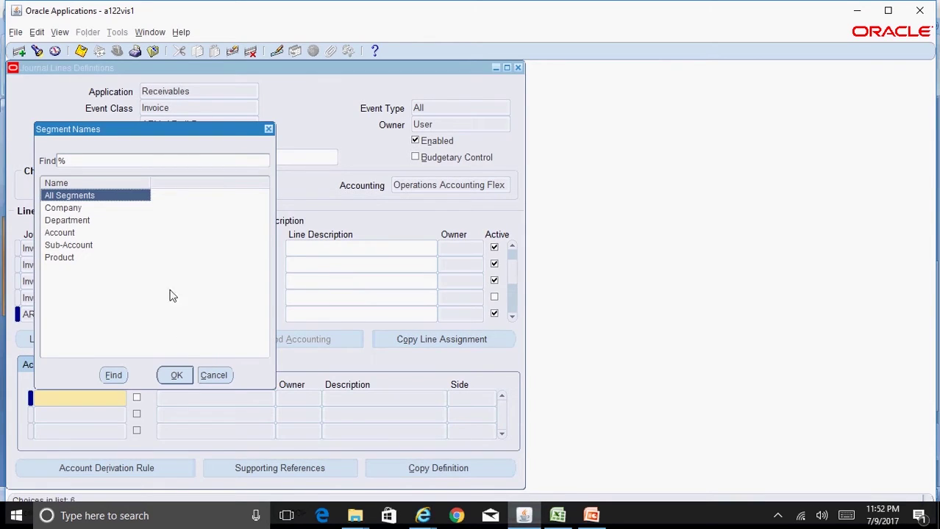
click(176, 375)
Assign the rule ARV_AR_ADR to the All Segments line of ARV_AR_JLT and save
click(227, 398)
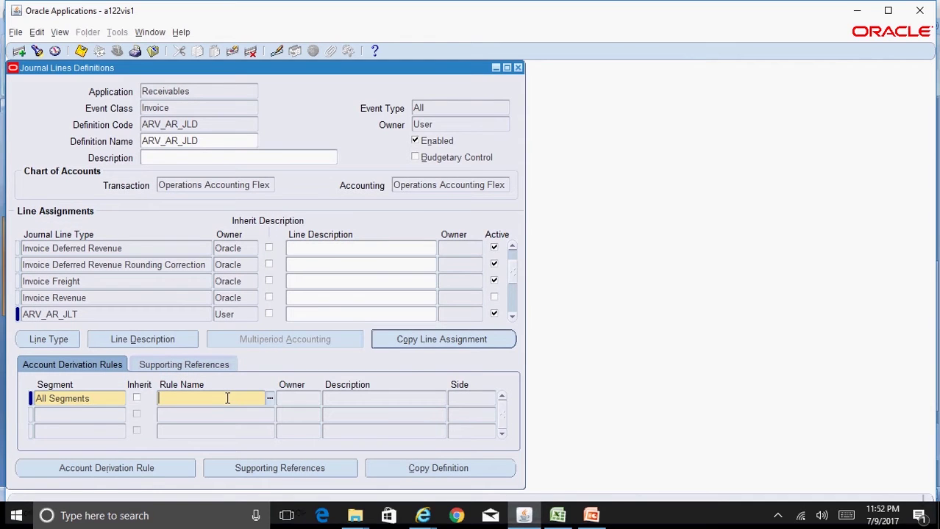
click(269, 399)
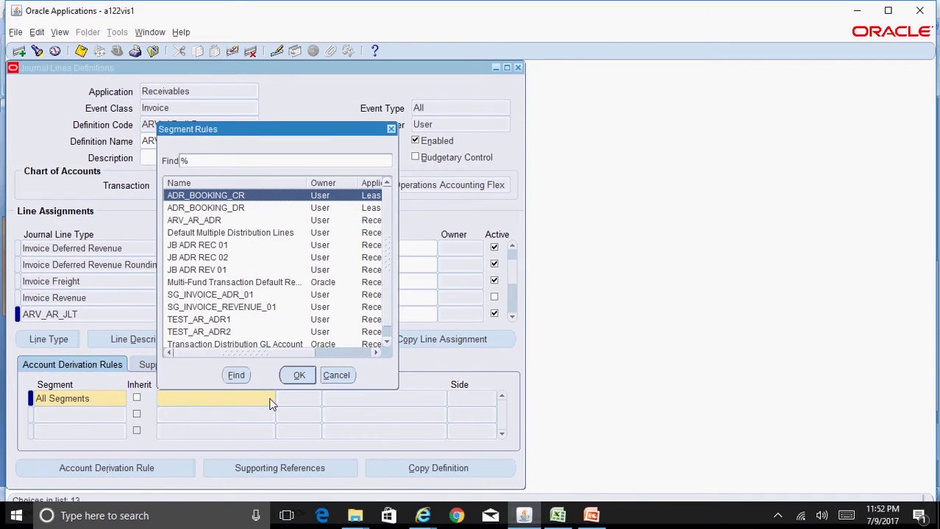
click(214, 222)
click(297, 376)
double_click(227, 398)
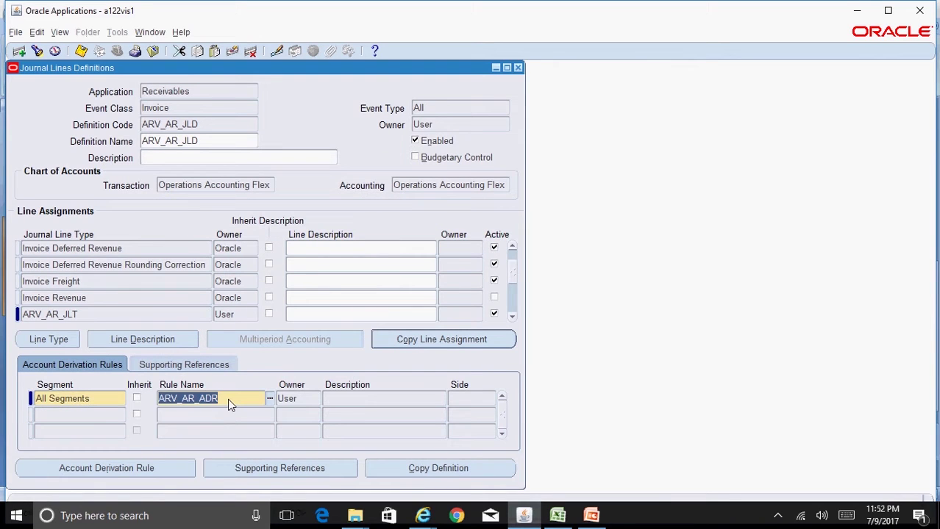
key(ctrl+s)
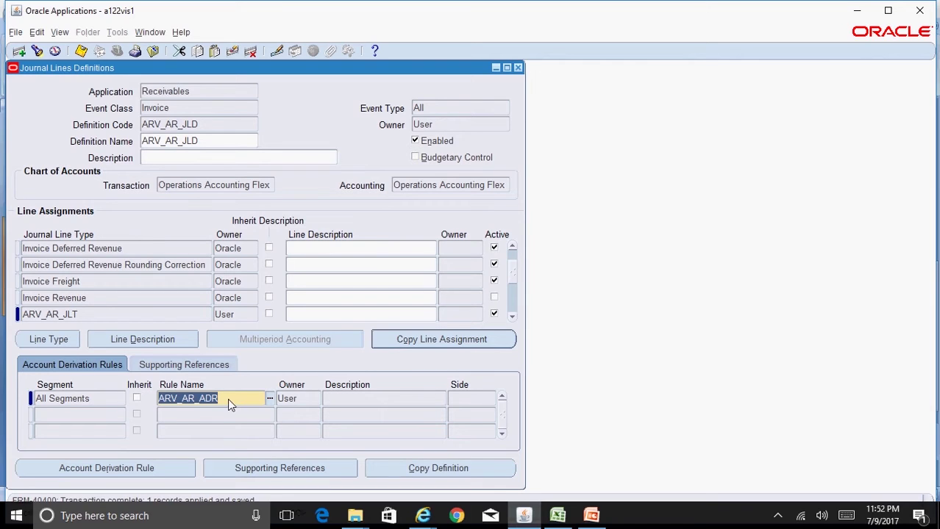
In ARV_AR_AAD, replace the Invoice event class's Invoices - Default Accrual assignment with the journal lines definition ARV_AR_JLD and save
double_click(91, 314)
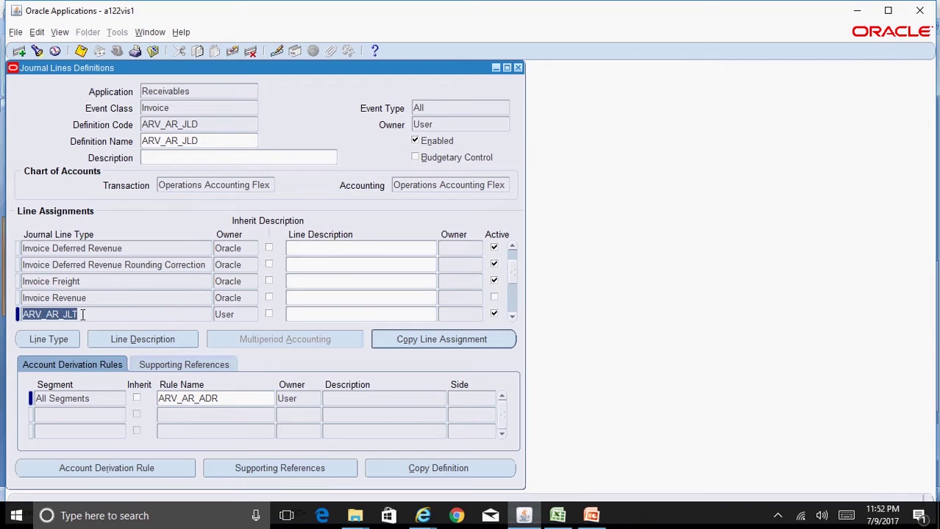
double_click(218, 138)
click(517, 68)
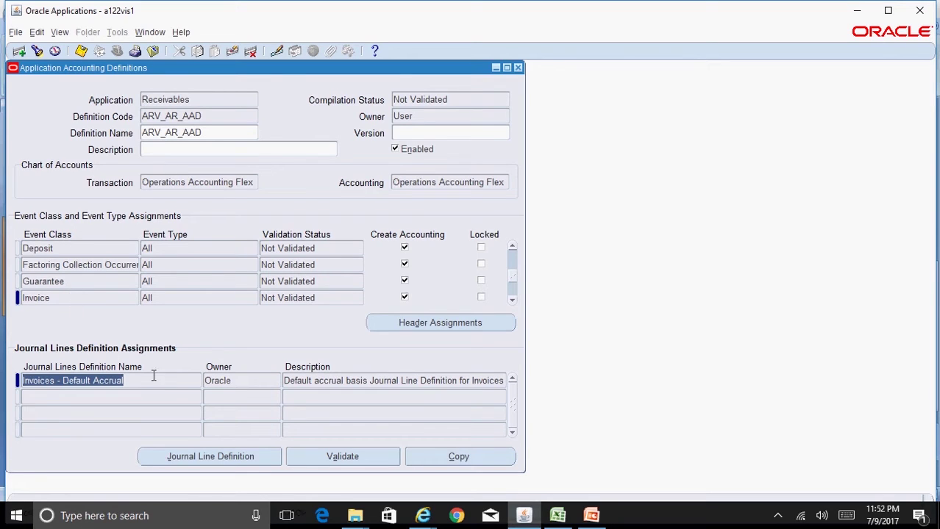
click(254, 56)
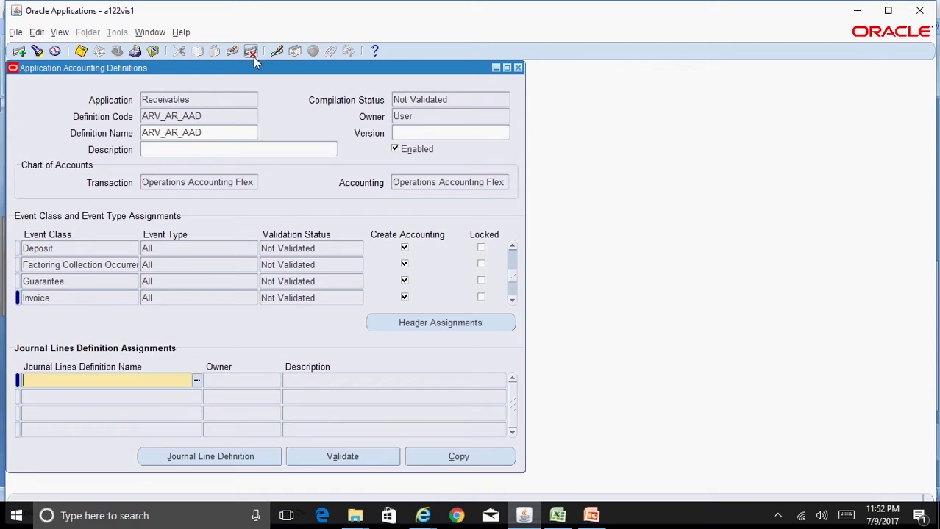
click(196, 381)
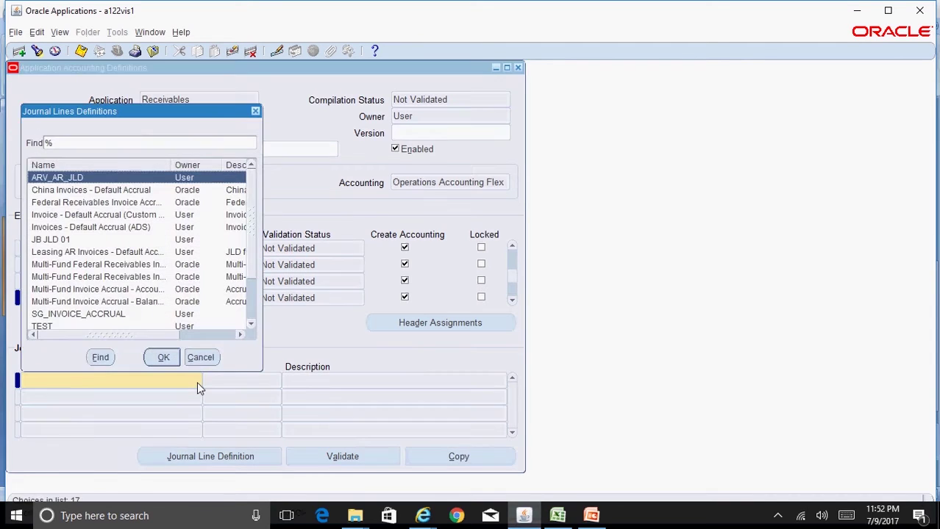
key(Return)
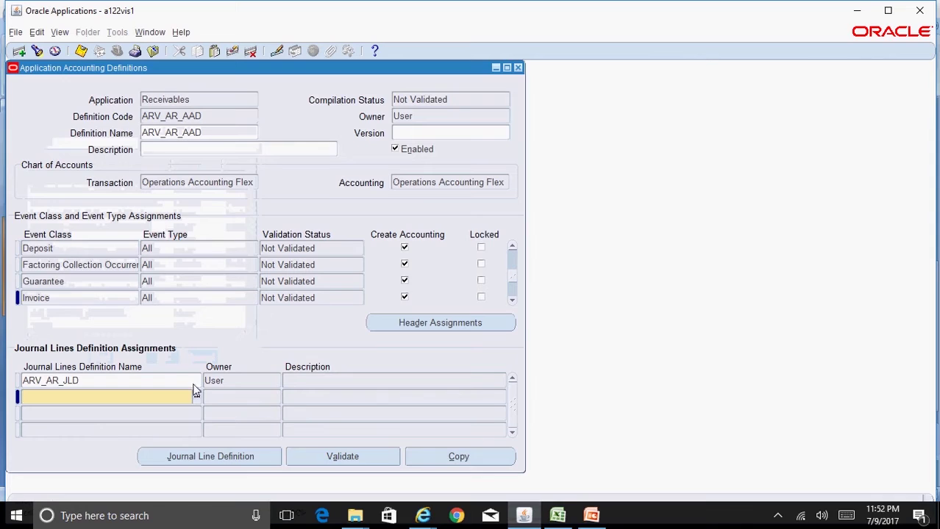
click(124, 381)
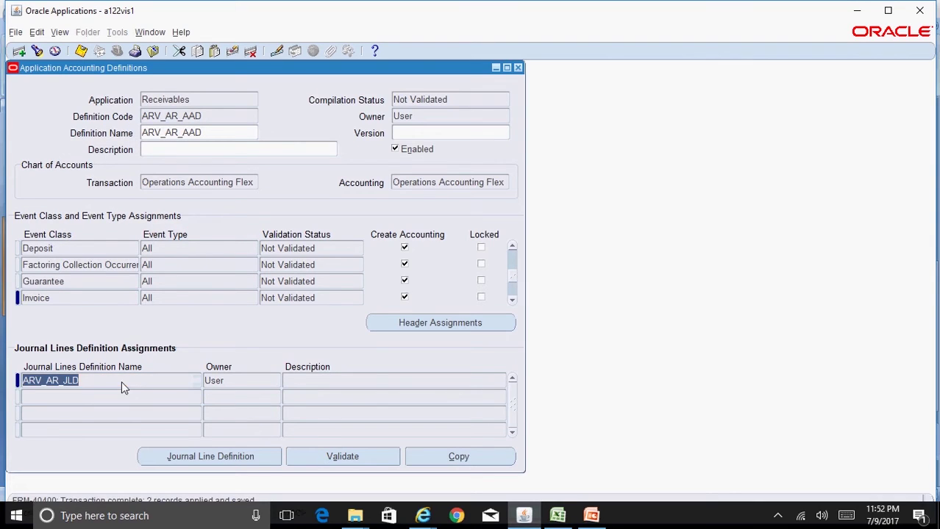
Close the application accounting definition ARV_AR_AAD and find the subledger accounting method ARV_SLAM
click(84, 303)
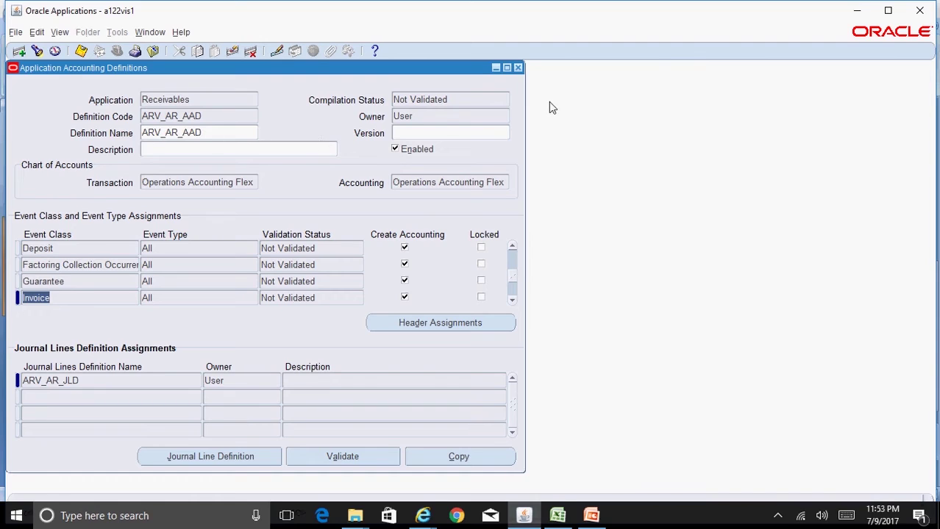
click(213, 119)
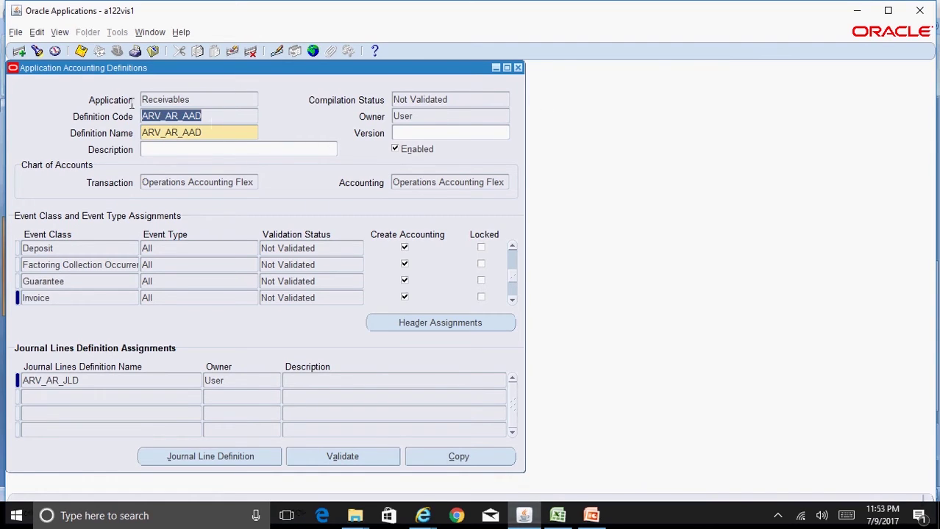
click(518, 68)
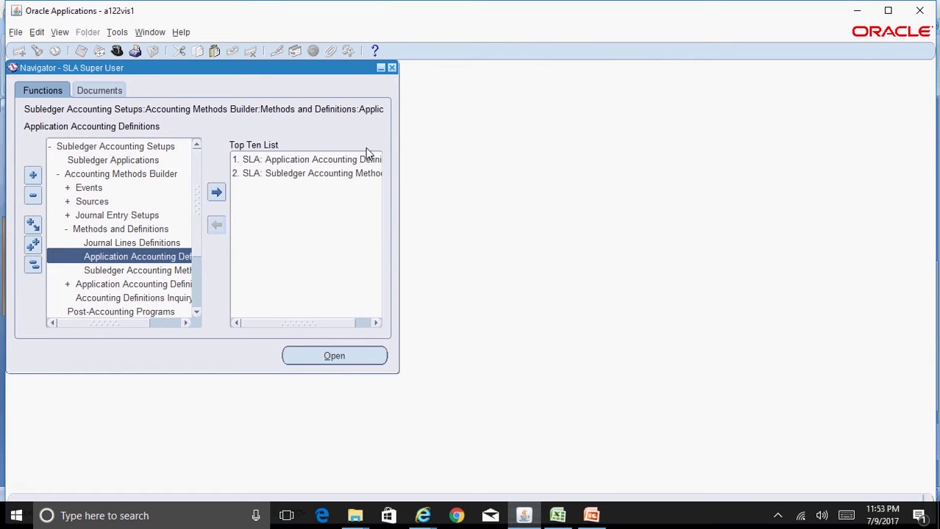
double_click(344, 174)
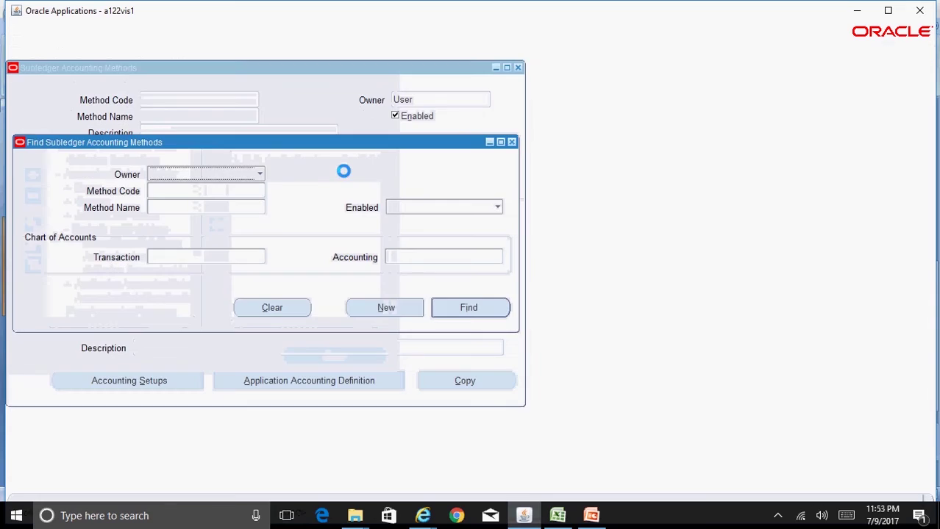
click(195, 207)
text(ARV_SLAM)
key(Tab)
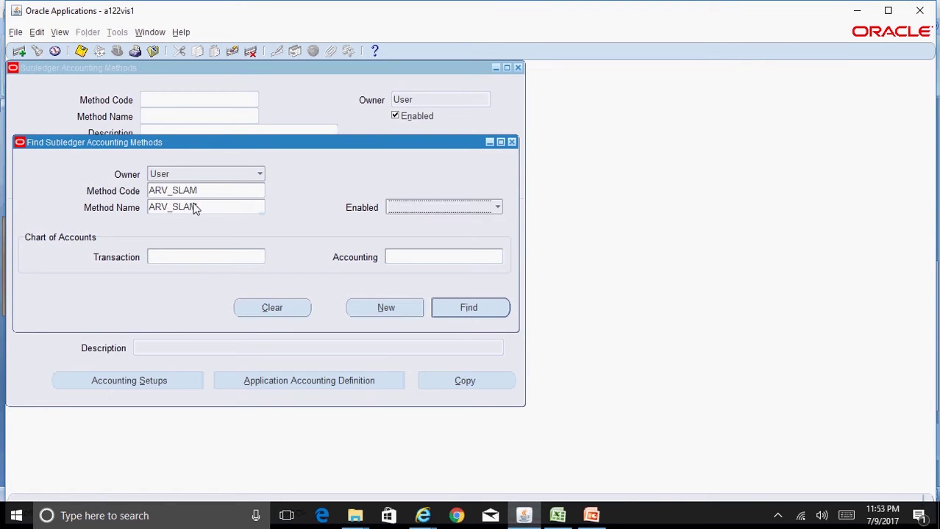
click(441, 308)
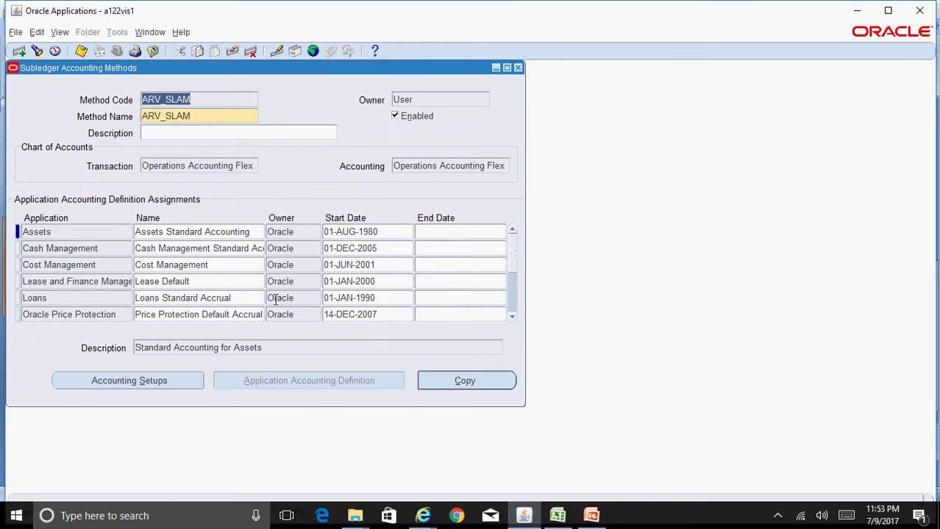
Assign the application accounting definition ARV_AR_AAD to the Receivables application in the subledger accounting method ARV_SLAM and save
click(511, 315)
click(511, 315)
click(511, 315)
click(511, 315)
click(511, 315)
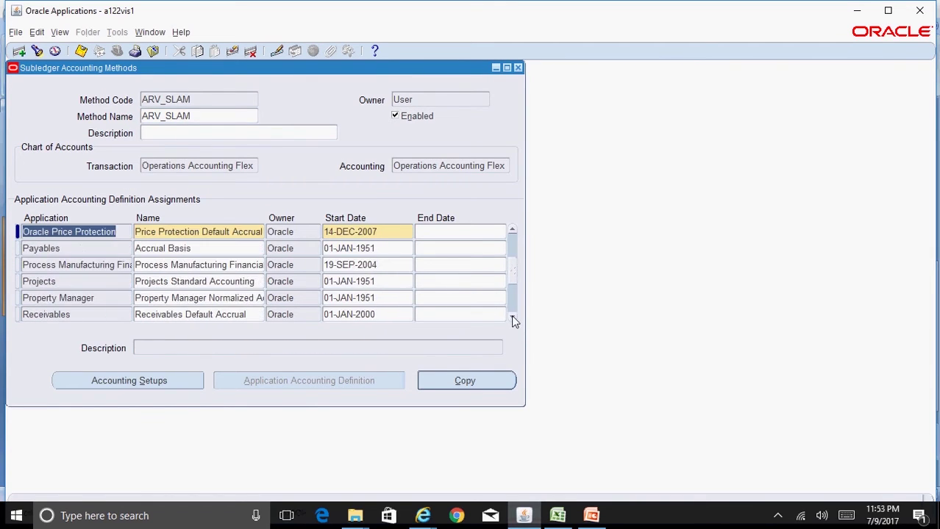
click(511, 315)
click(253, 298)
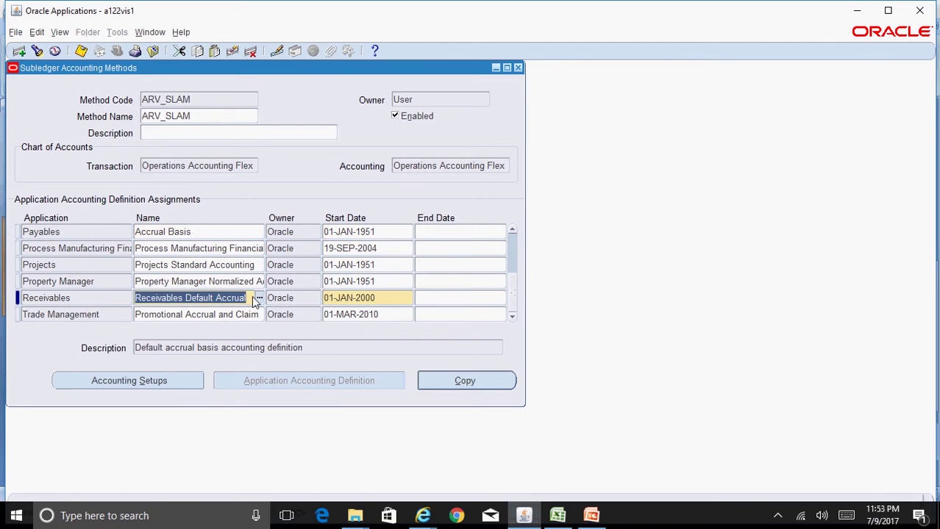
text(ARV_AR_AAD)
key(Tab)
key(ctrl+s)
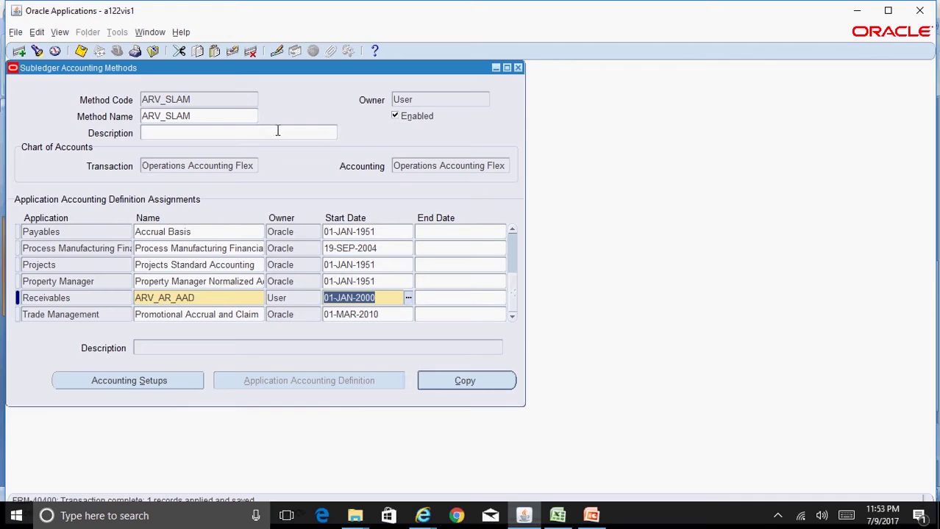
Copy the method name ARV_SLAM, close the method form and switch to the Accounting Setup page in Internet Explorer
click(209, 118)
key(ctrl+c)
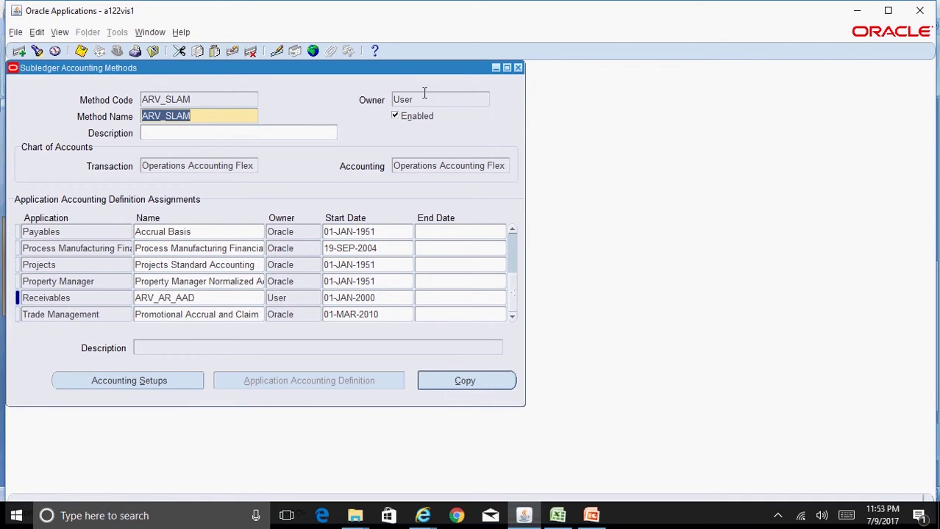
click(518, 68)
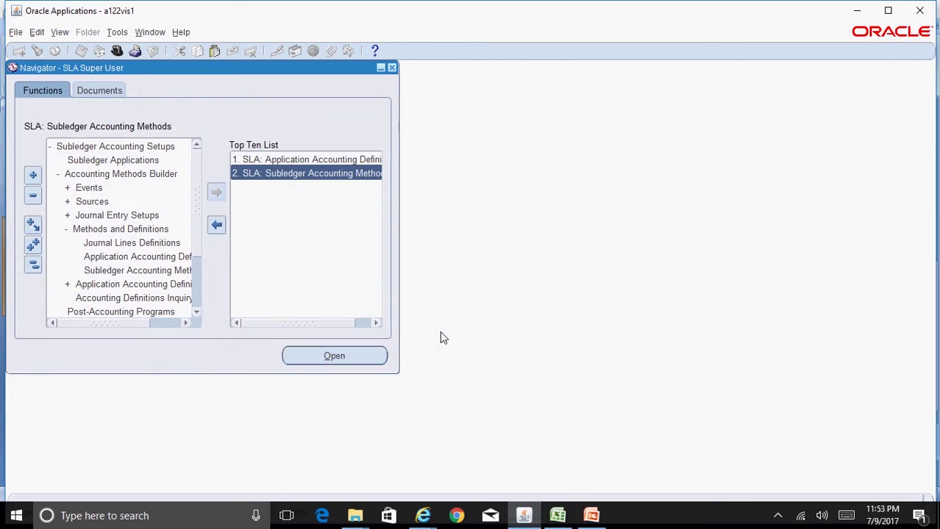
mouse_move(423, 515)
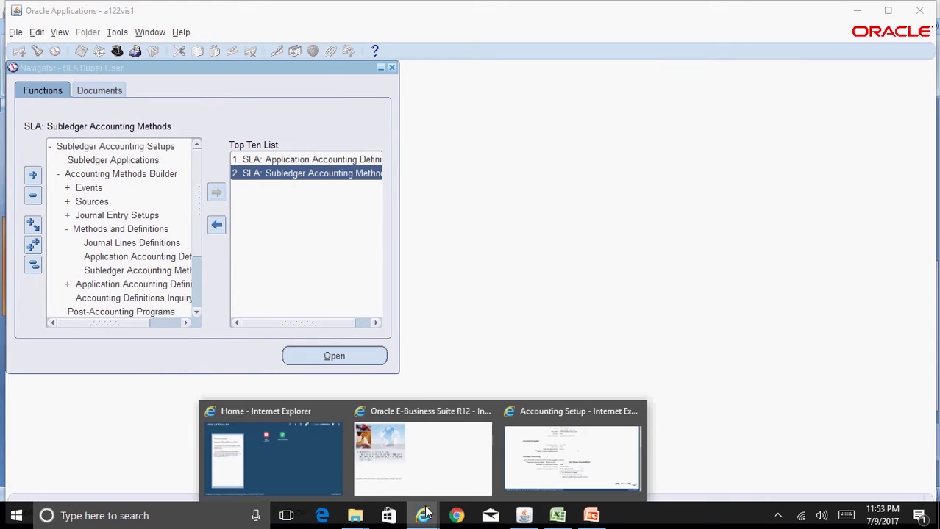
click(550, 468)
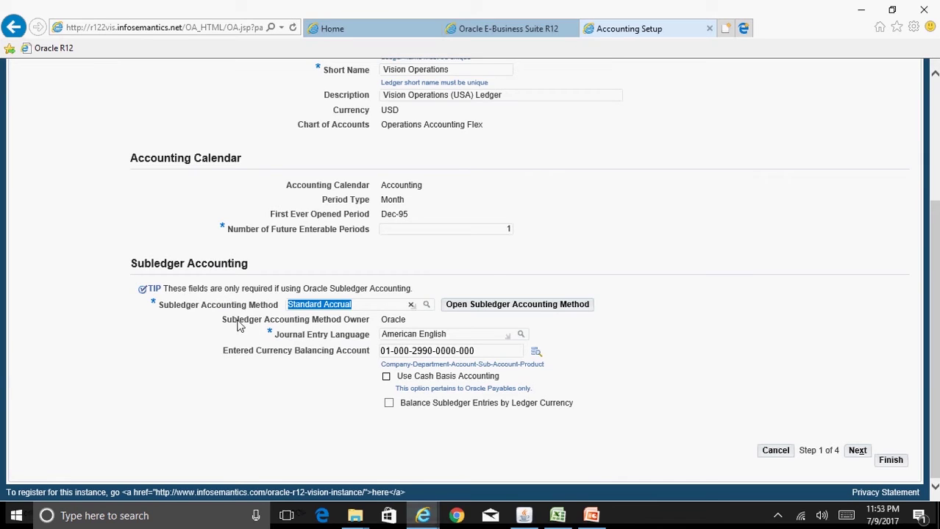
Set the Subledger Accounting Method of the Vision Operations (USA) ledger to ARV_SLAM and finish the ledger update
click(368, 305)
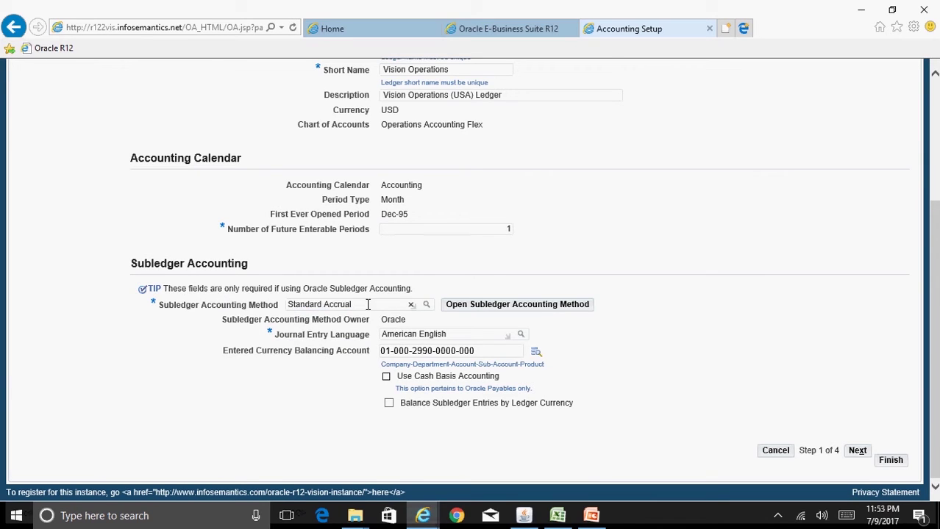
drag(361, 304, 275, 292)
key(ctrl+v)
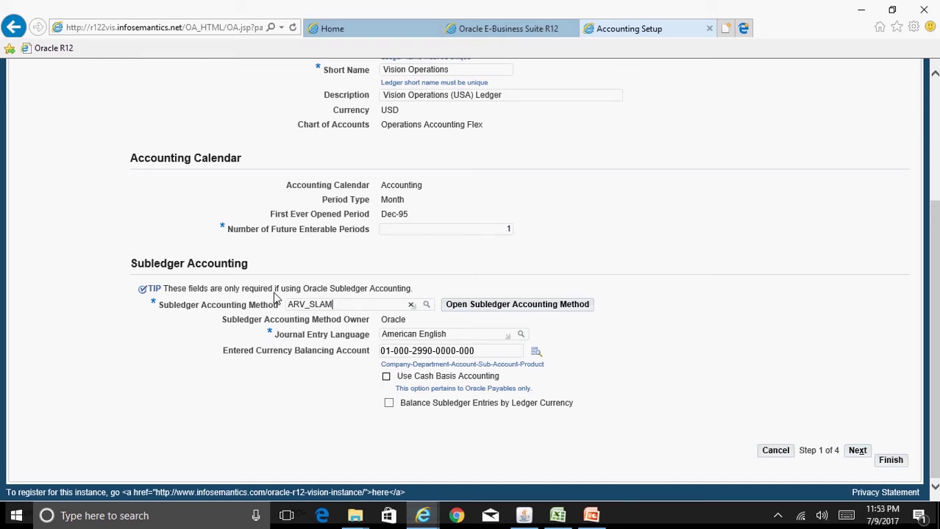
scroll(273, 296, up, 3)
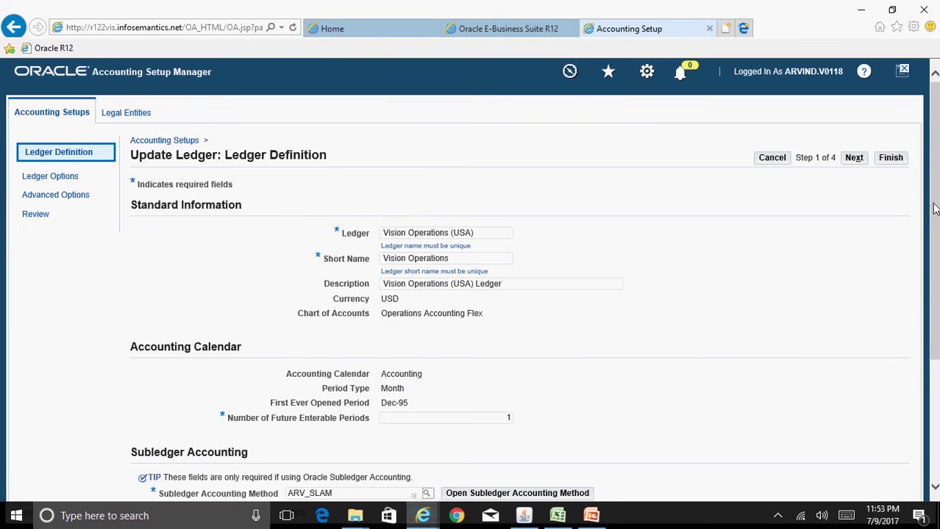
scroll(934, 220, down, 3)
scroll(934, 221, up, 3)
click(892, 158)
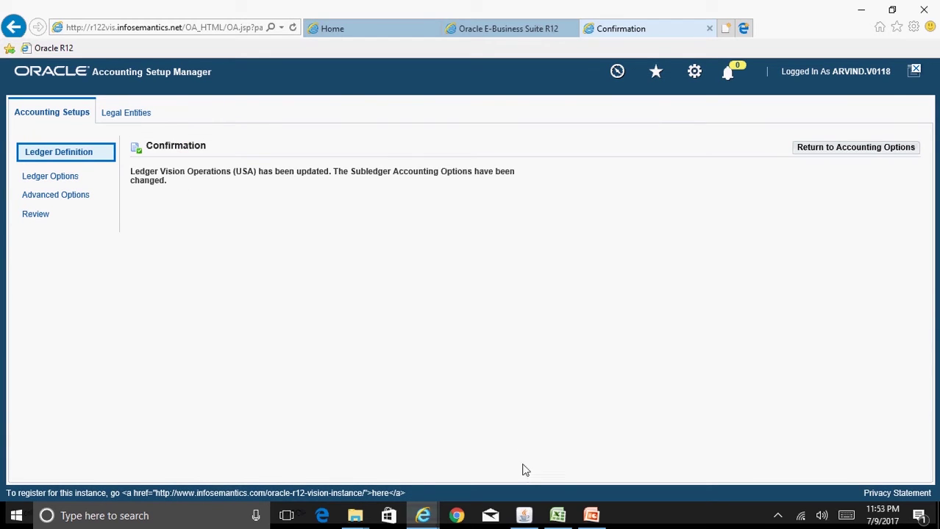
Switch back to Oracle Applications and start a new request for the program Validate Application Accounting Definitions
click(525, 517)
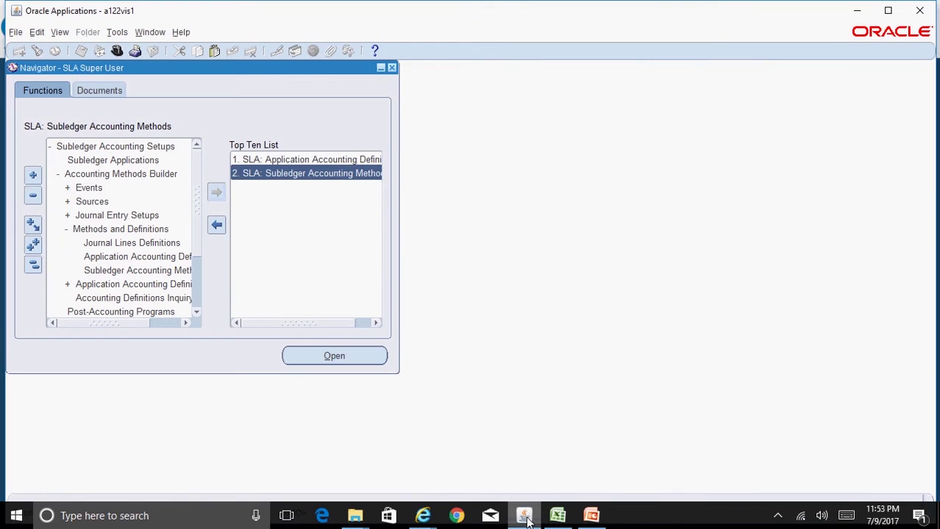
click(34, 265)
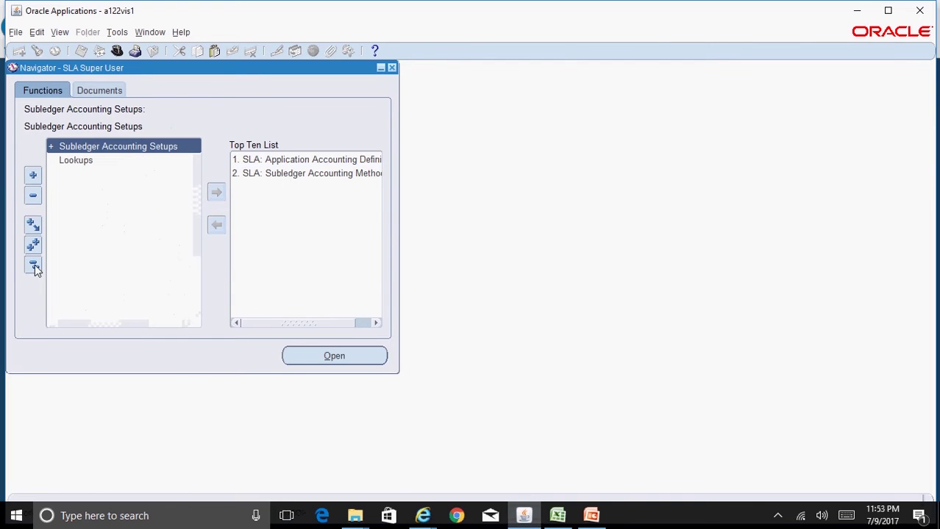
click(60, 33)
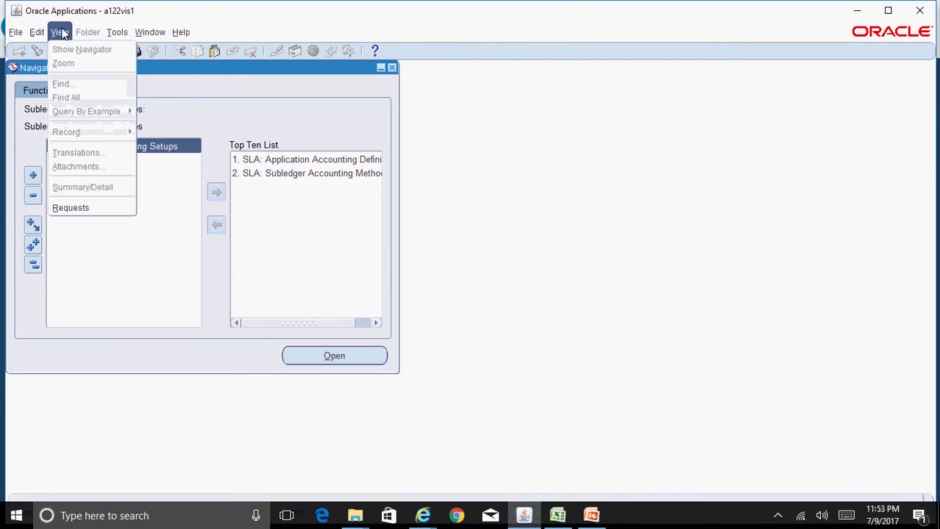
click(99, 208)
click(167, 392)
text(va)
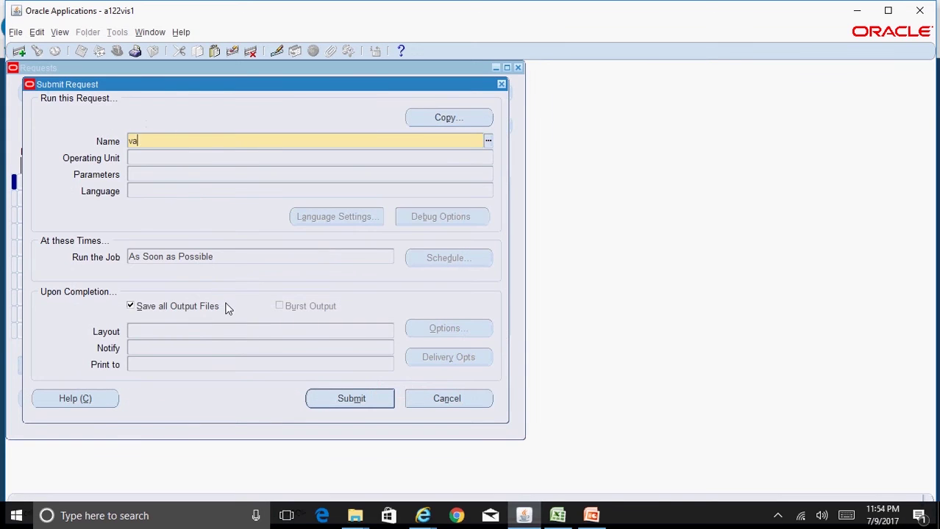
text(lidate%App%)
key(Tab)
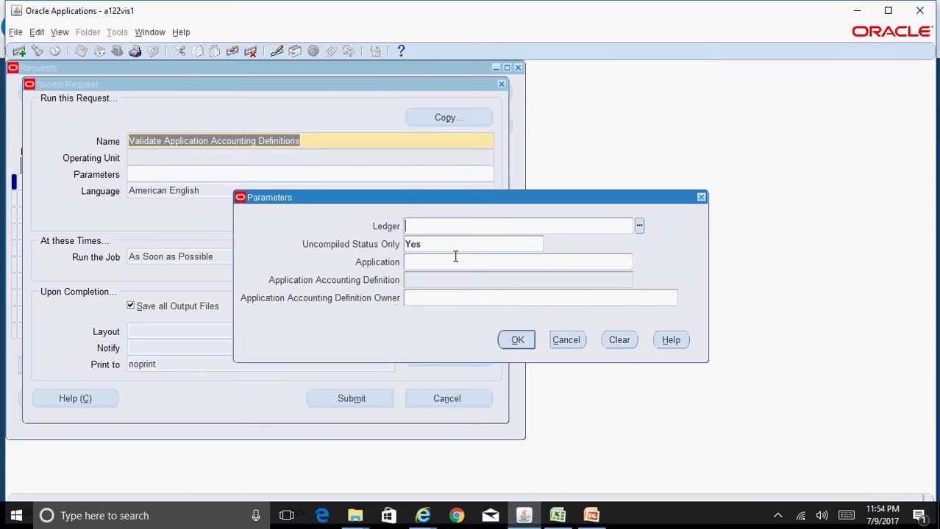
Set the request parameters to application Receivables, definition ARV_AR_AAD and owner User, and submit it without starting another request
click(454, 257)
text(rece)
key(Tab)
click(443, 298)
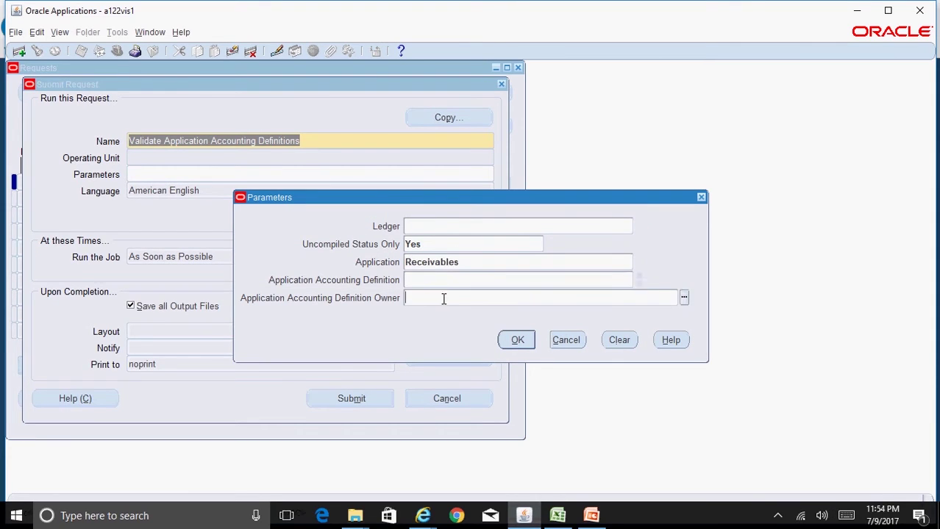
click(459, 281)
text(arv)
key(Tab)
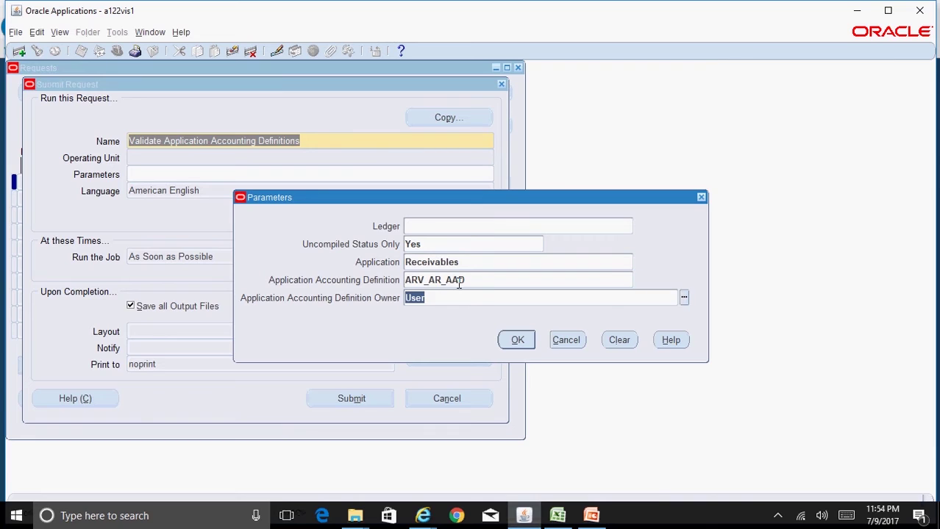
click(519, 341)
click(356, 400)
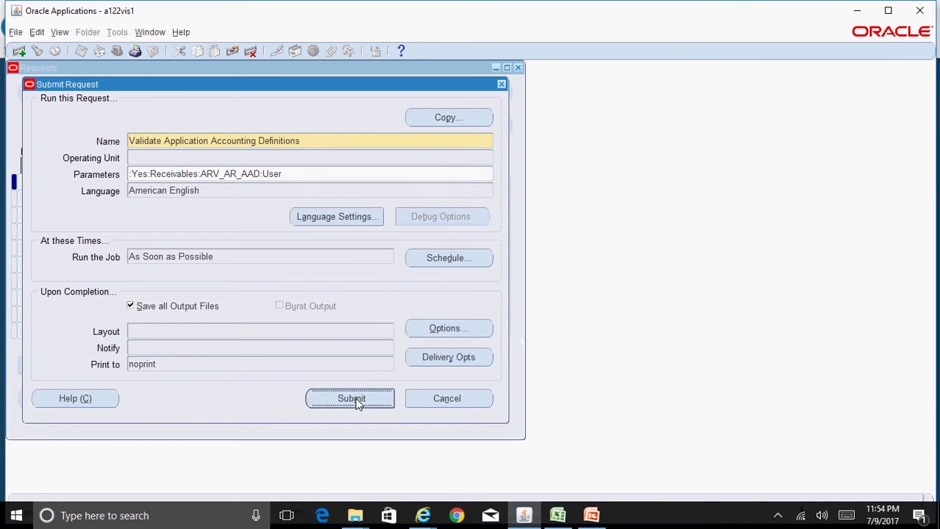
click(515, 315)
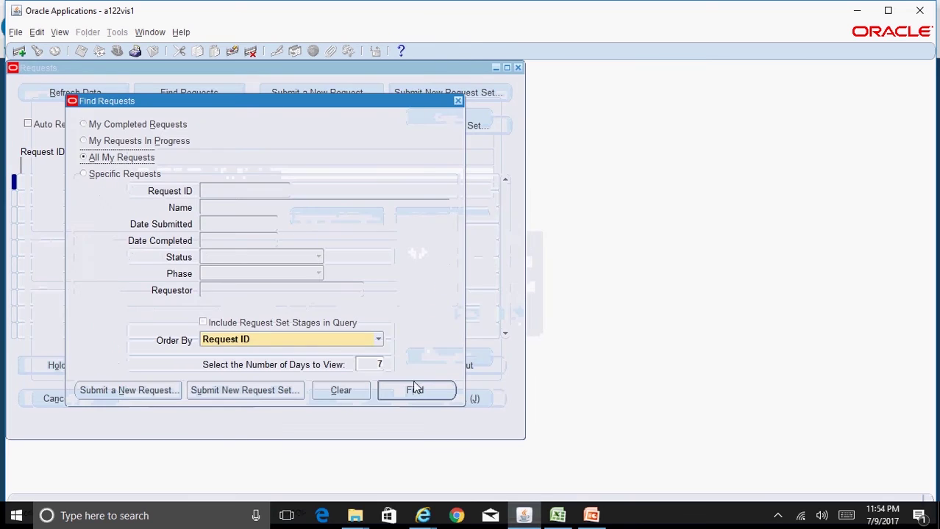
List all own requests and refresh the list until the Validate Application Accounting Definitions request finishes
click(443, 392)
click(89, 93)
click(89, 96)
click(90, 99)
click(91, 99)
click(91, 100)
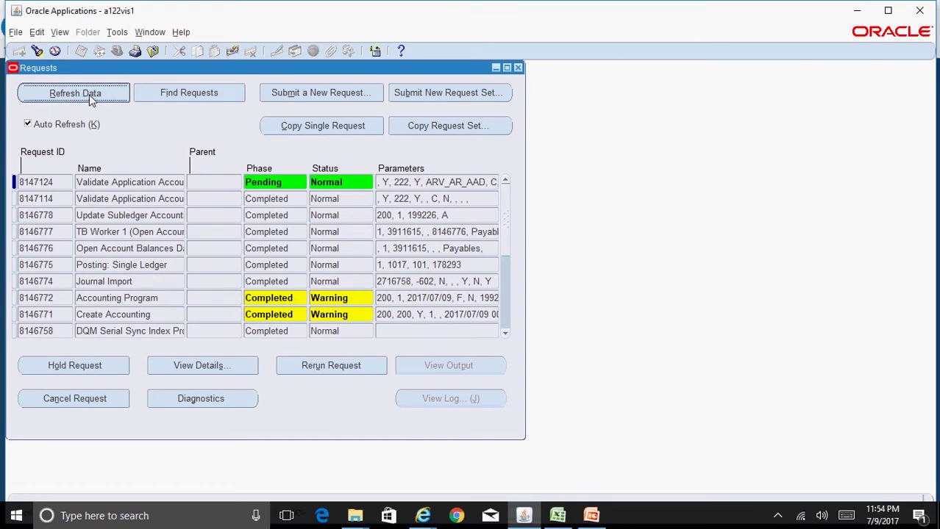
click(90, 96)
click(89, 94)
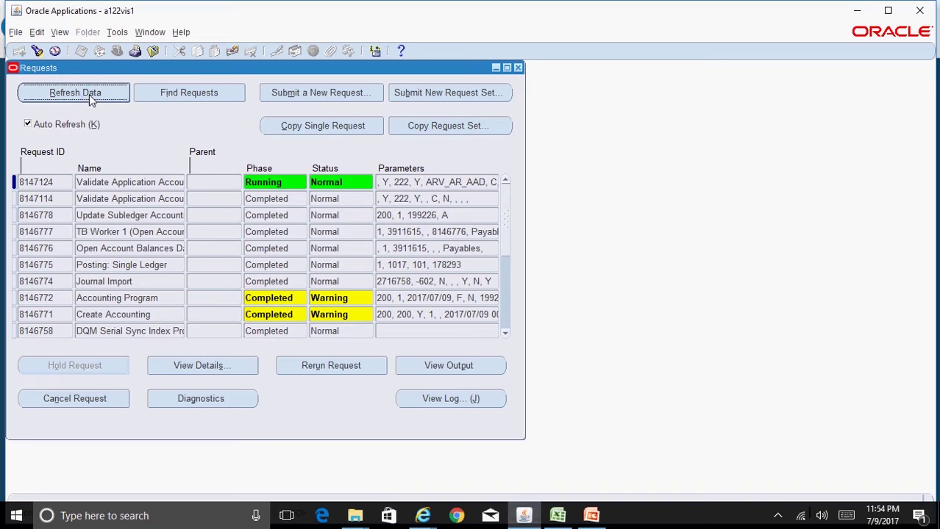
click(89, 94)
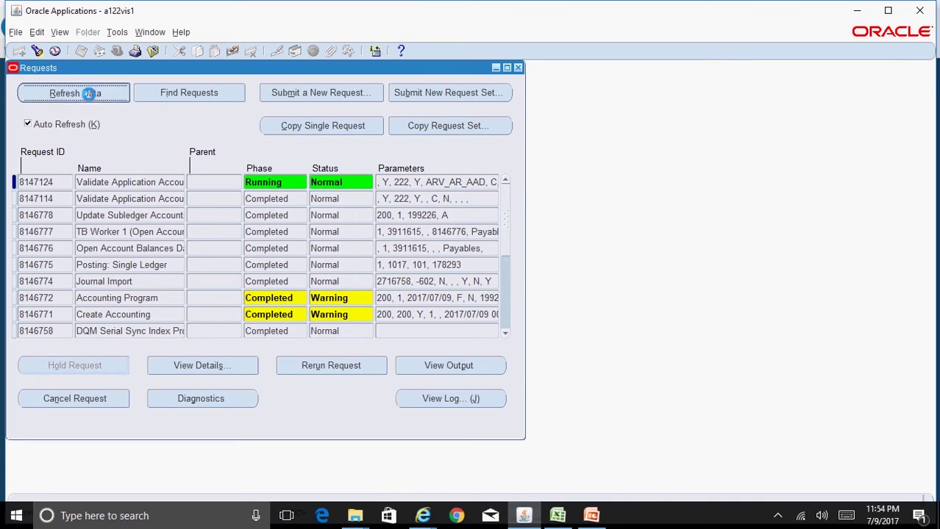
click(89, 96)
click(89, 94)
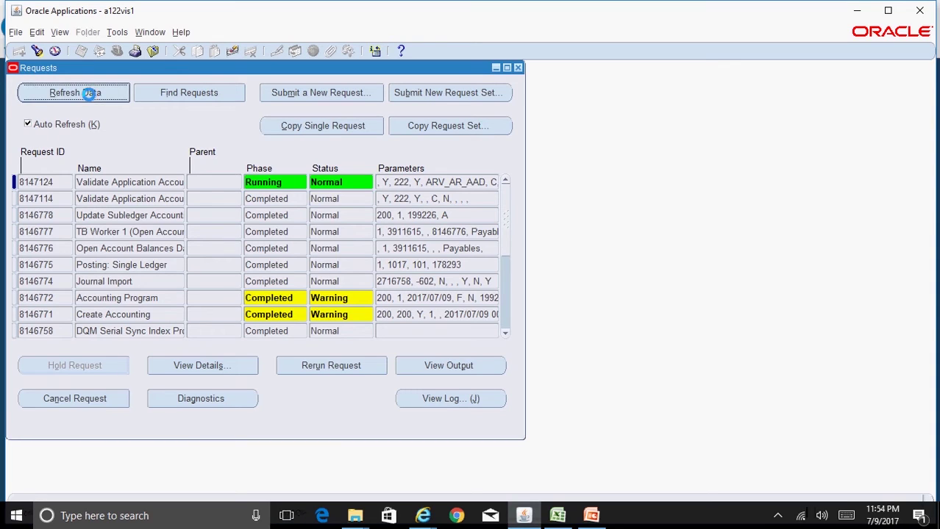
click(89, 94)
click(89, 94)
click(100, 96)
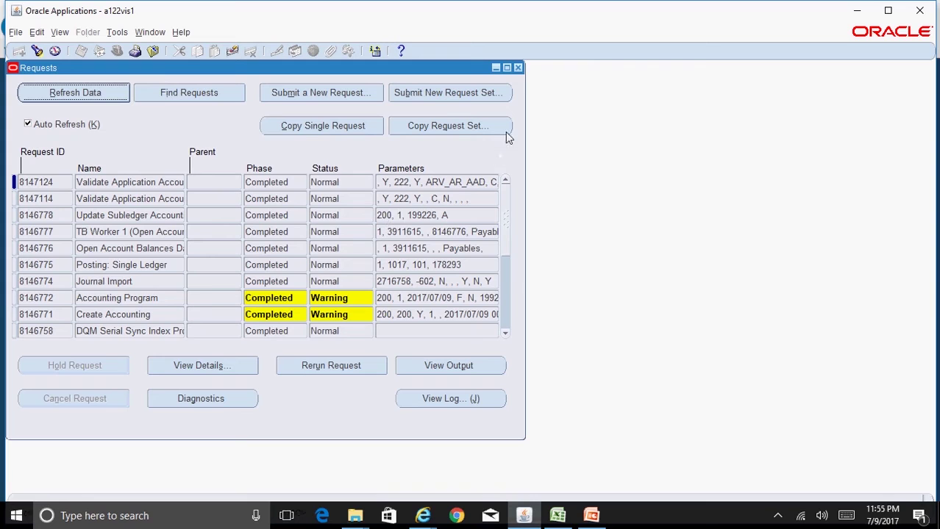
Close the requests list and switch the responsibility to Receivables, Vision Operations (USA)
click(518, 69)
click(117, 51)
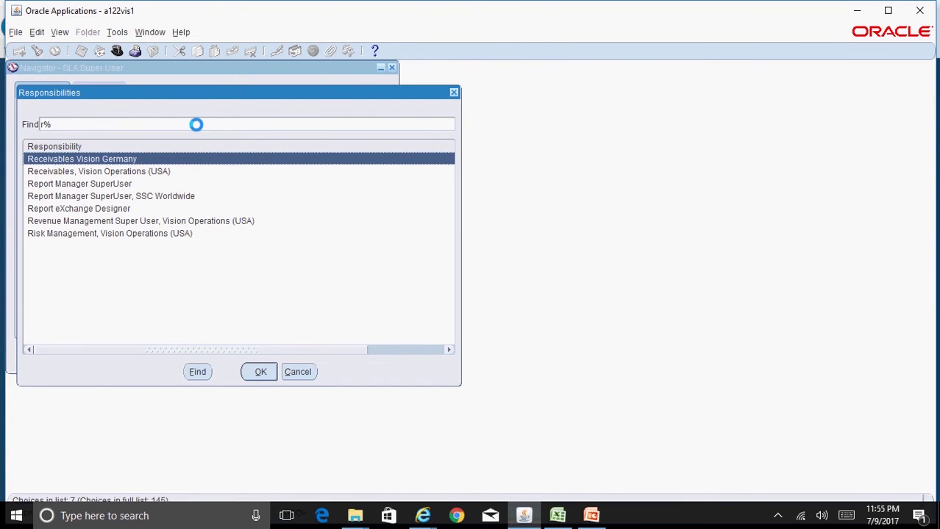
key(Down)
key(Return)
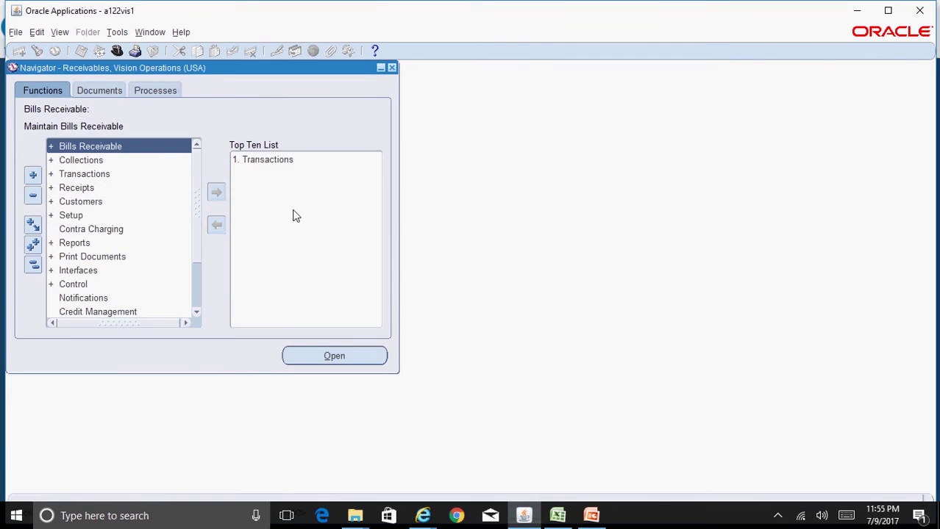
Search the form functions for %auto% and open AutoAccounting
key(ctrl+l)
text(au)
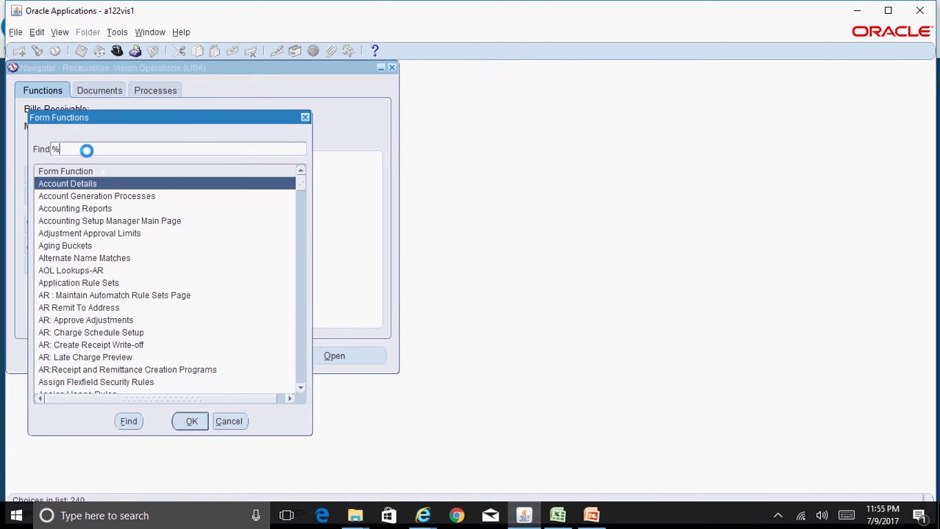
text(to%)
key(Return)
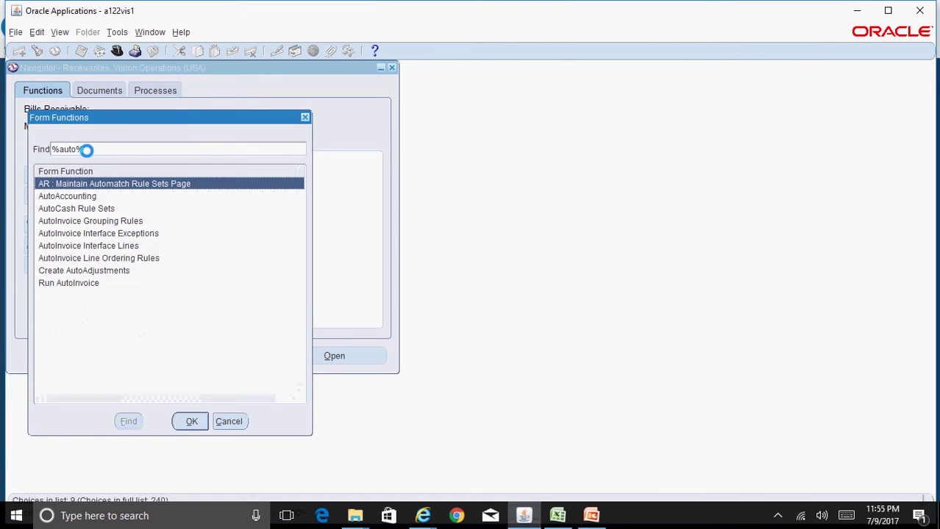
key(Down)
key(Return)
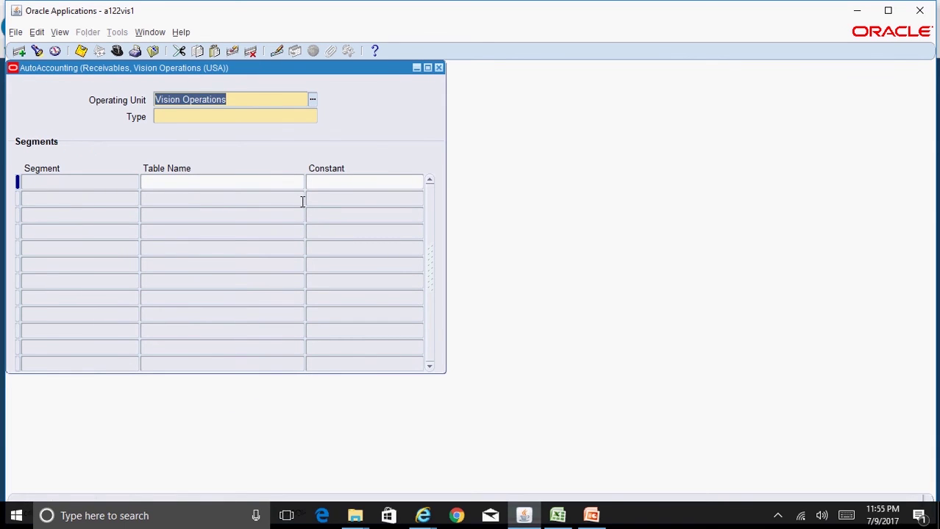
Query the AutoAccounting records, examine the segment table names of the Revenue type, and close the form
key(F11)
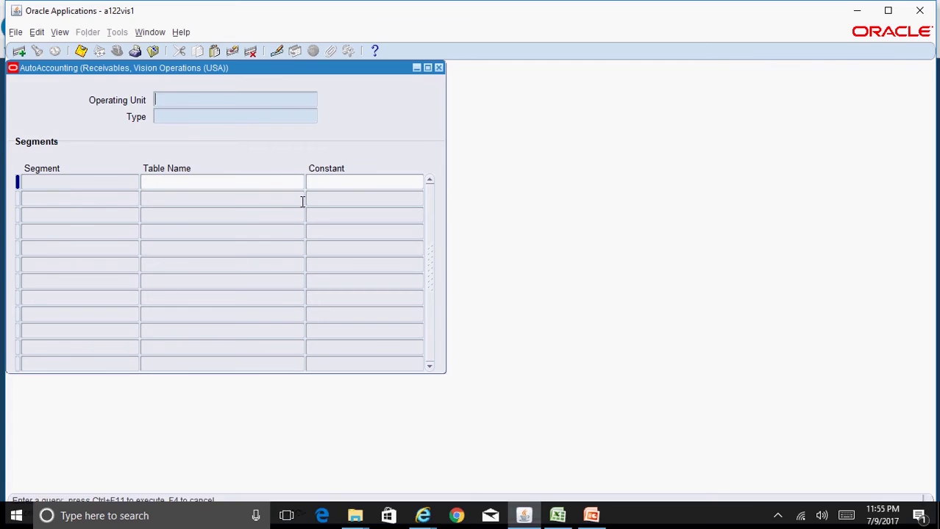
key(ctrl+F11)
key(Down)
key(Down)
key(Down)
key(Down)
key(Down)
key(Down)
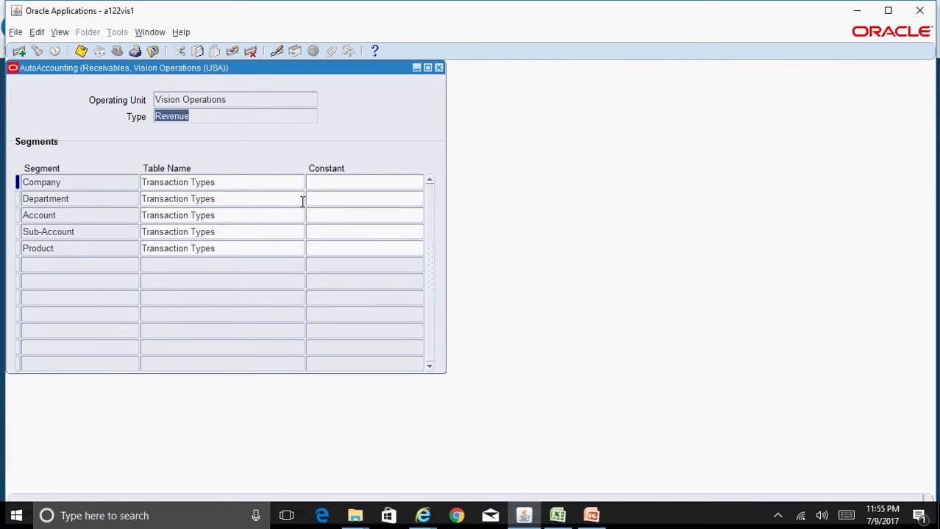
click(243, 183)
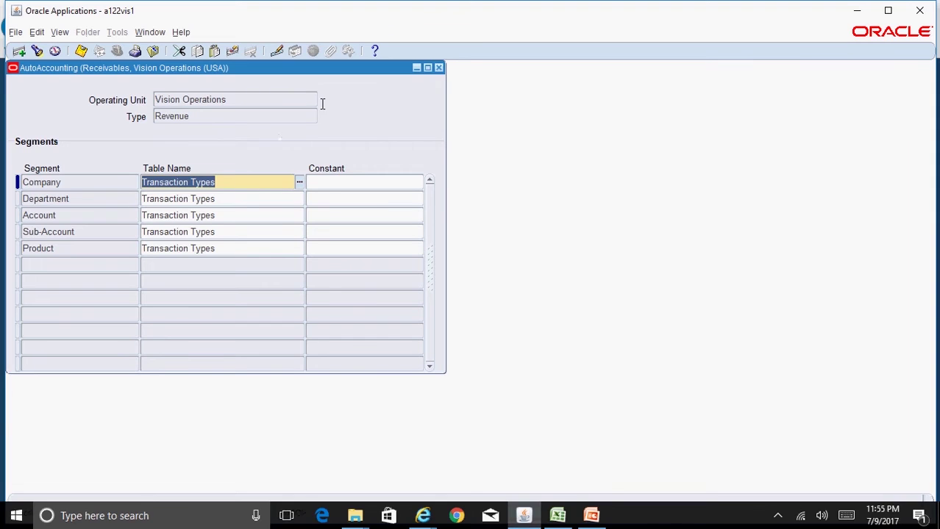
drag(362, 78, 532, 104)
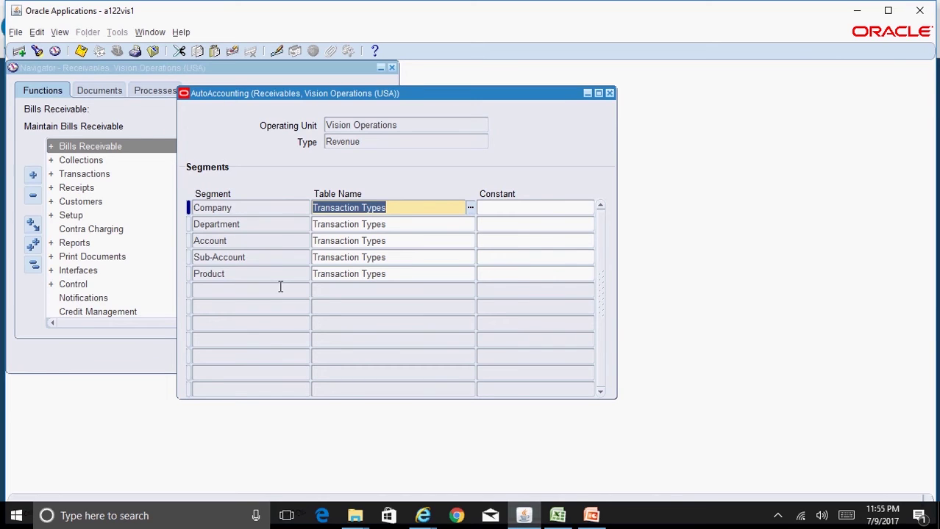
click(610, 94)
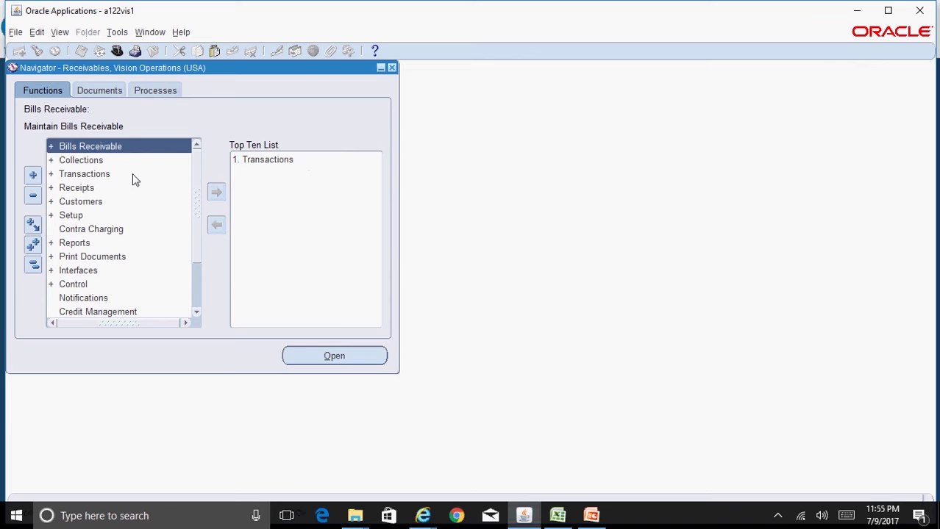
Start a new Inv-Consult-East invoice in the Transactions form and set the bill-to customer to ABC
double_click(276, 163)
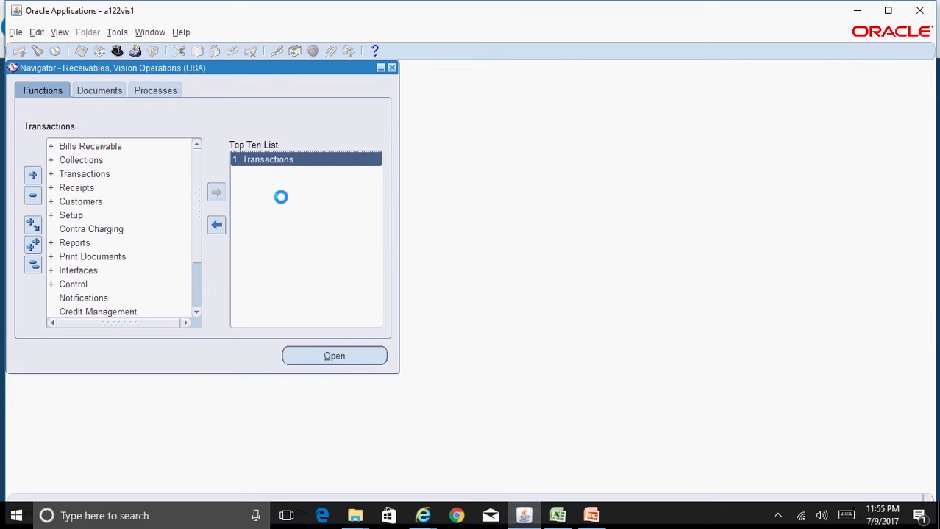
click(177, 144)
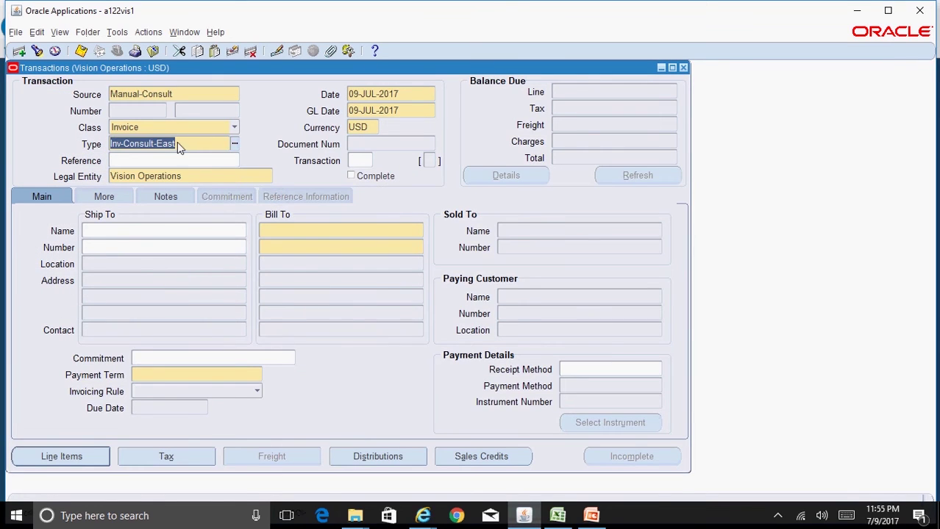
click(277, 231)
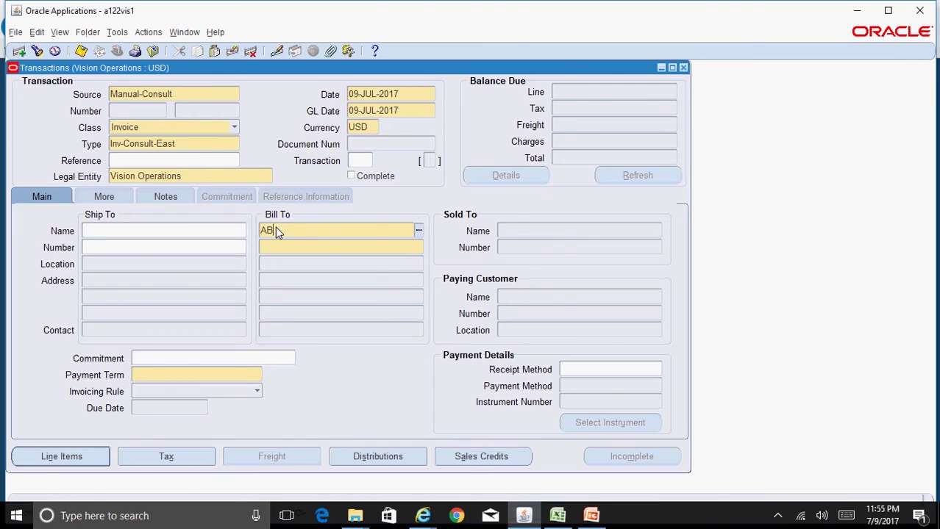
key(Tab)
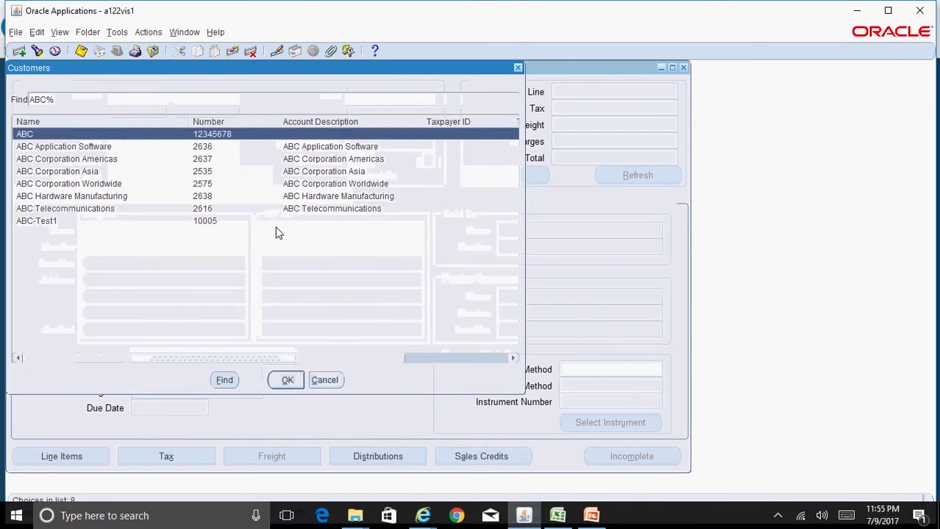
key(Down)
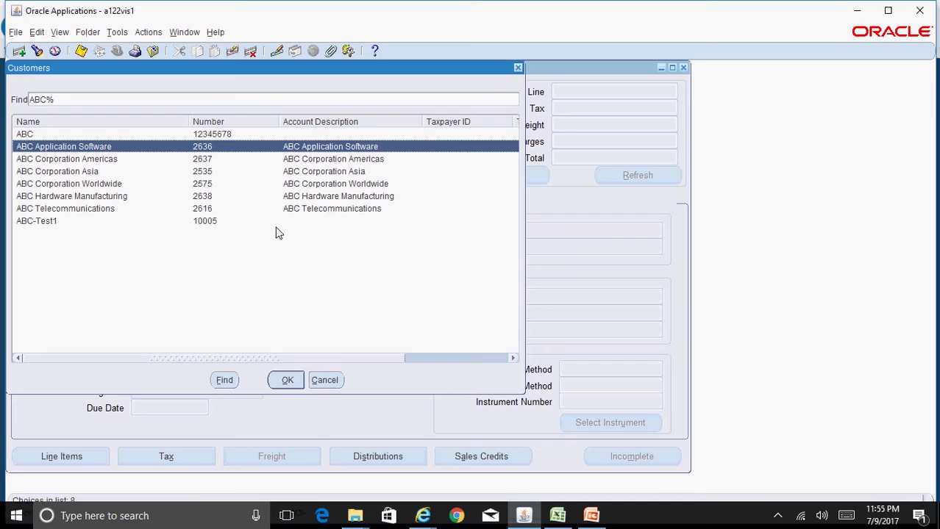
key(Up)
key(Return)
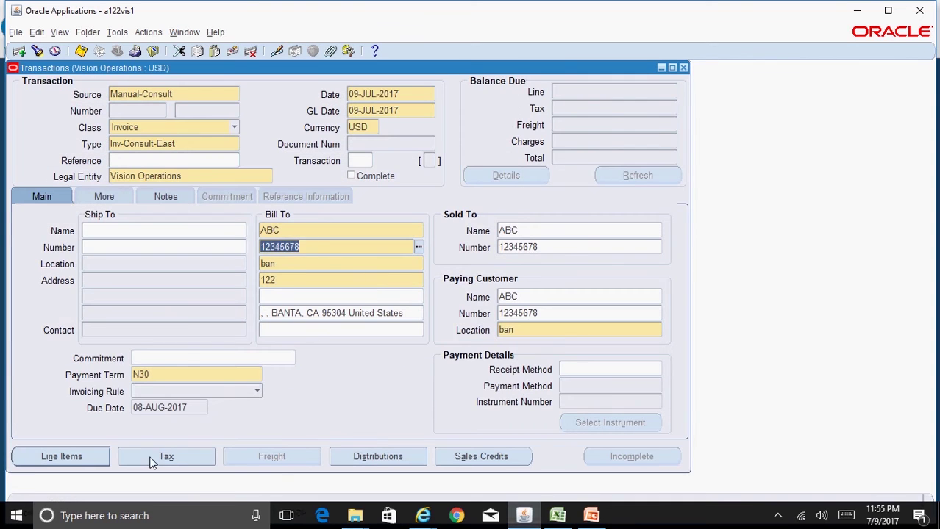
Add the first invoice line with description IT CONSULTING, quantity 1 and unit price 1000
click(96, 457)
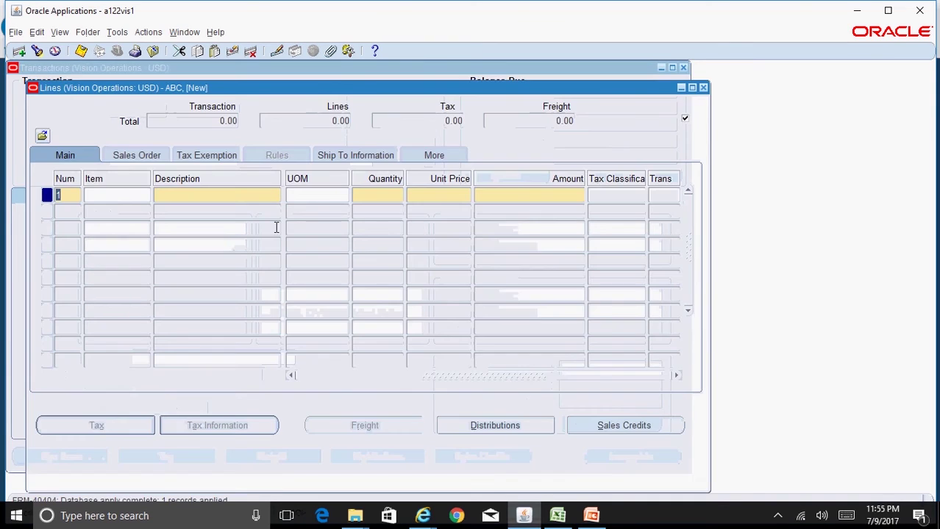
click(197, 195)
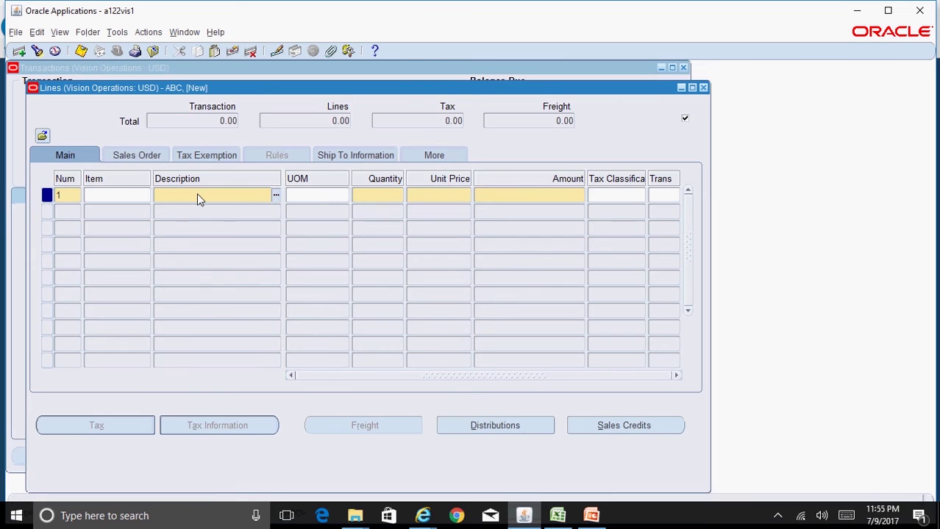
text(IT CONSULTING)
key(Tab)
key(Tab)
key(Tab)
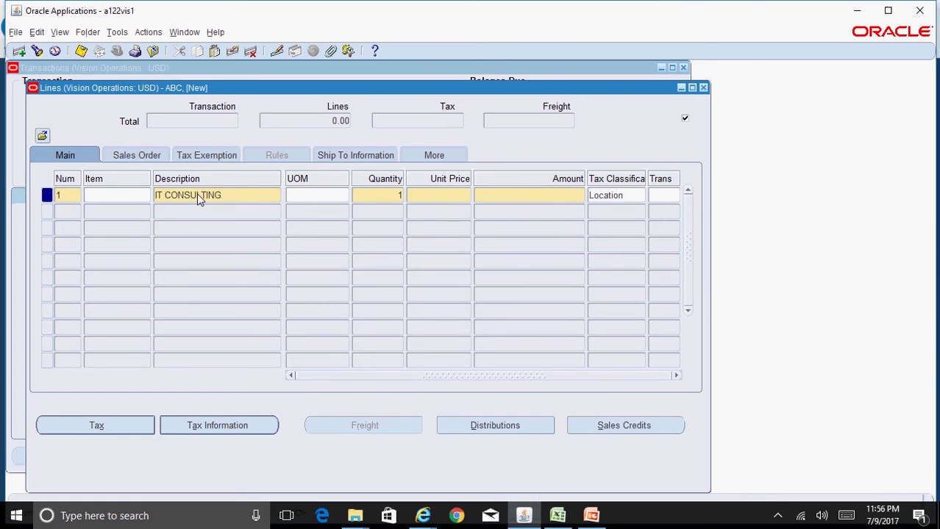
text(1000)
key(Tab)
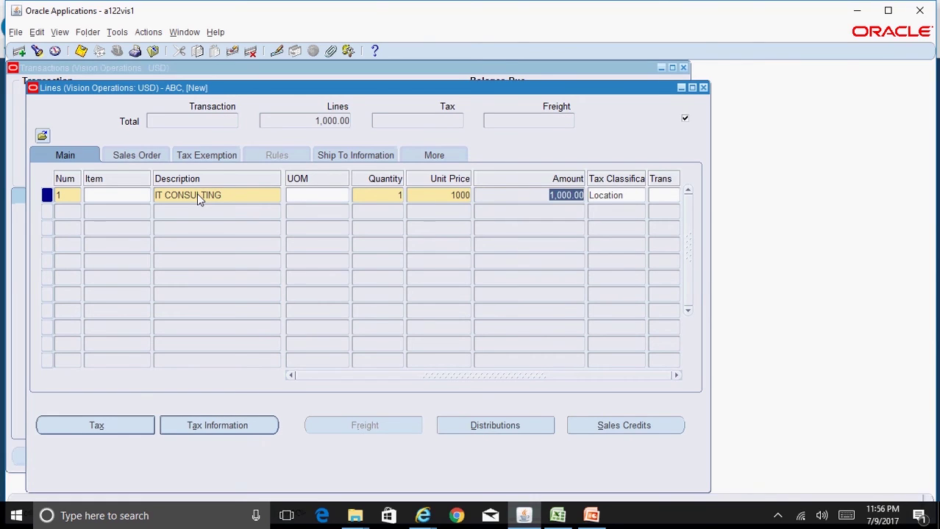
Add a second invoice line described as Test with quantity 1 and unit price 2000, and save the lines
key(Down)
key(Tab)
key(Tab)
text(Test)
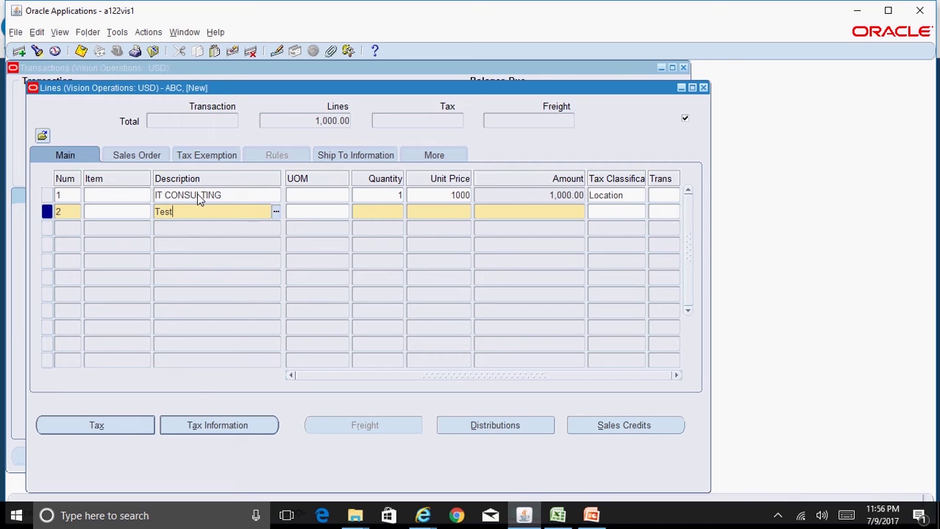
key(Tab)
text(2000)
key(Tab)
key(ctrl+s)
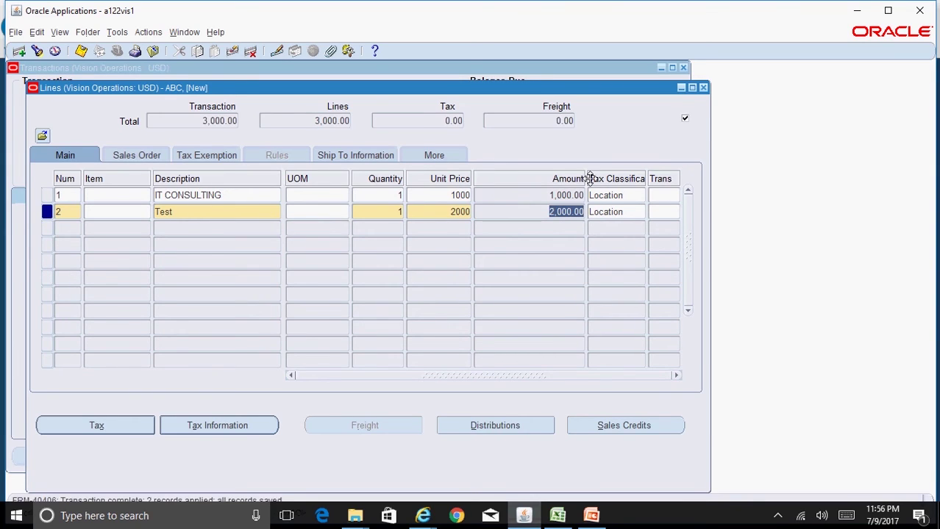
Close the lines, complete the invoice and create draft accounting for it
click(703, 88)
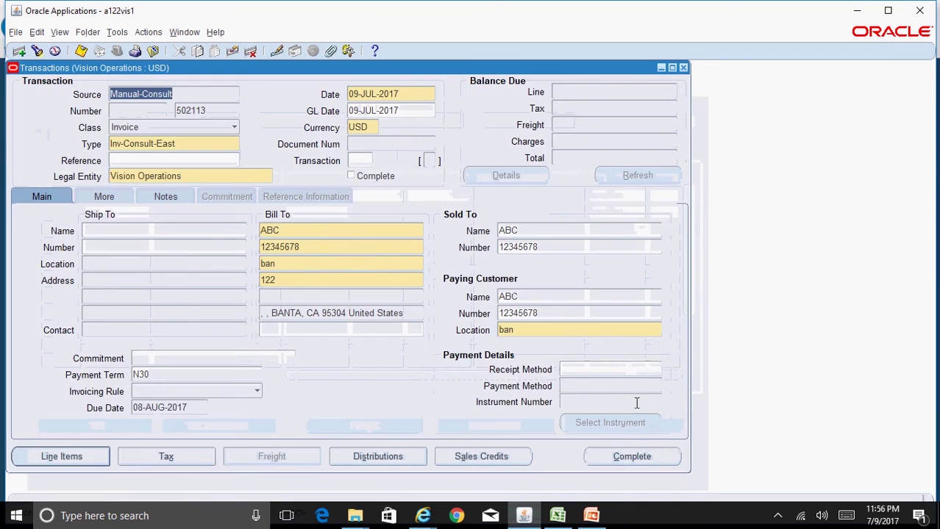
click(640, 456)
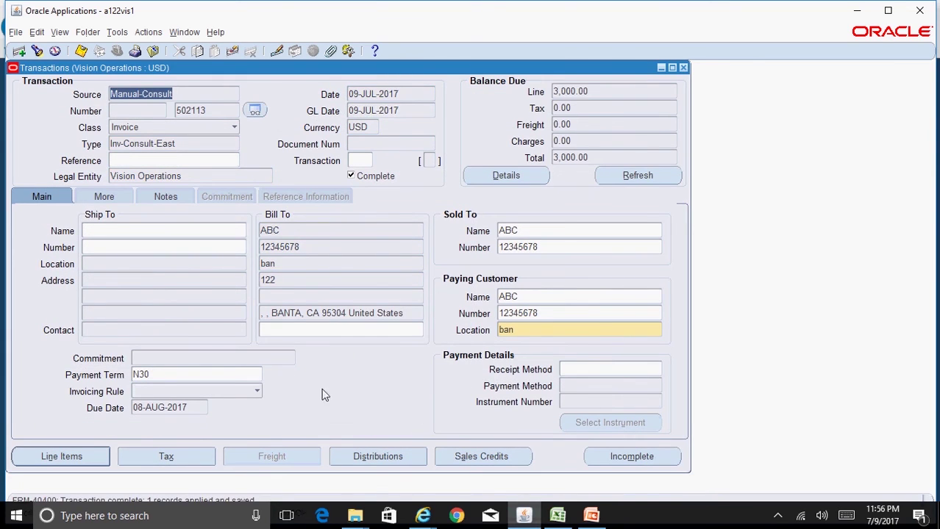
click(117, 32)
click(140, 61)
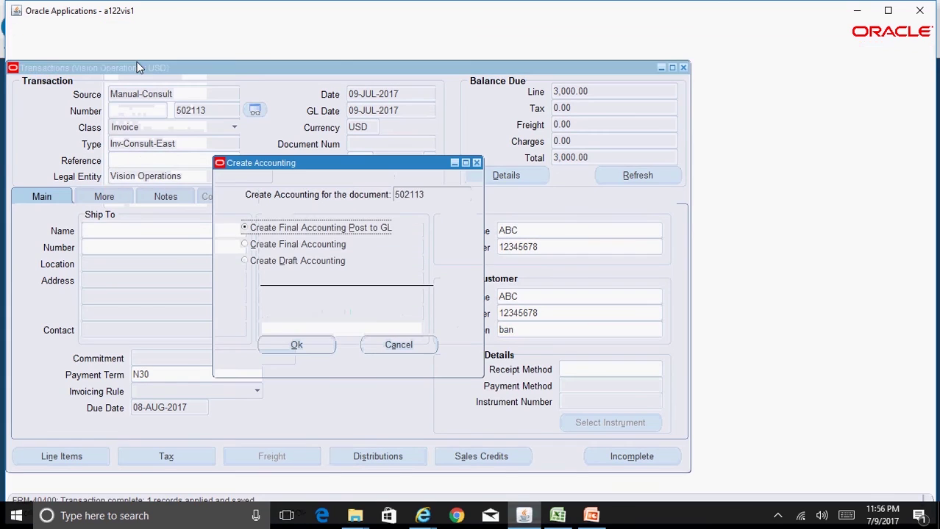
click(297, 266)
click(324, 350)
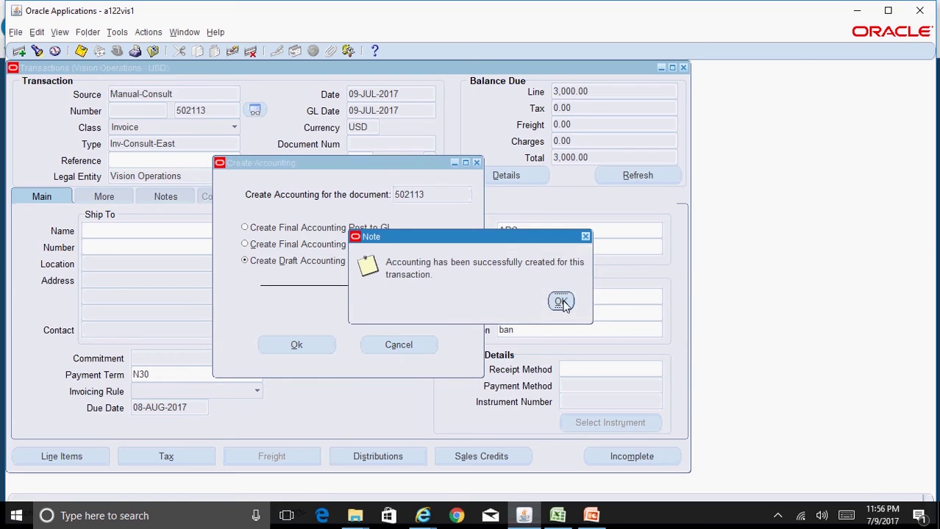
click(561, 303)
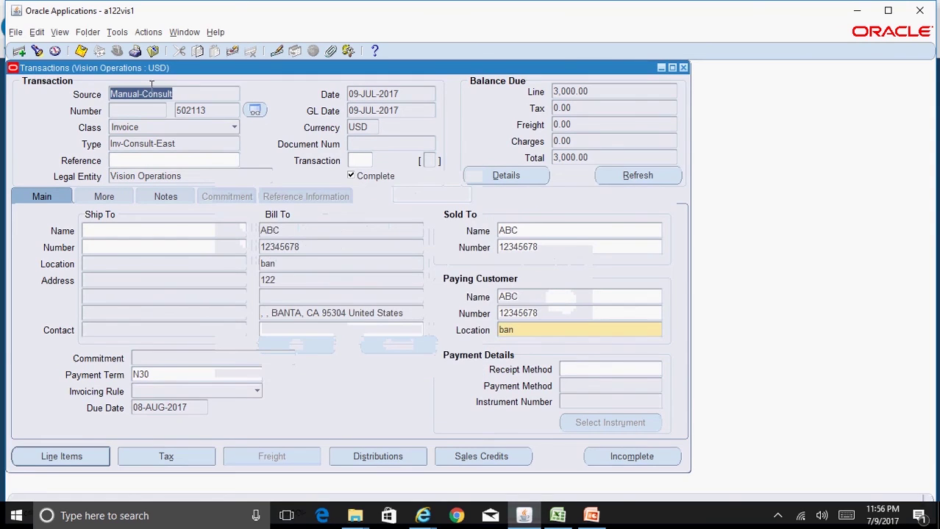
View the invoice's accounting in the browser and open the full subledger journal entry with its lines
click(117, 32)
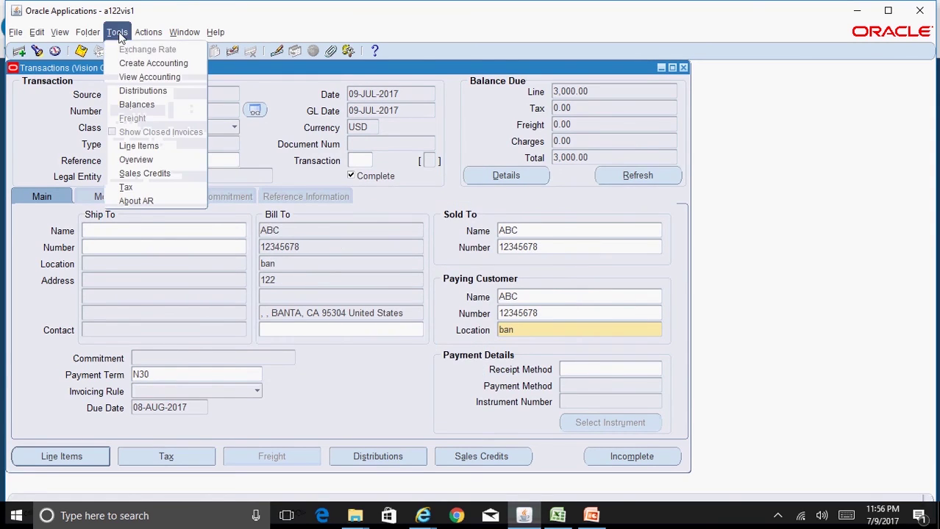
click(132, 76)
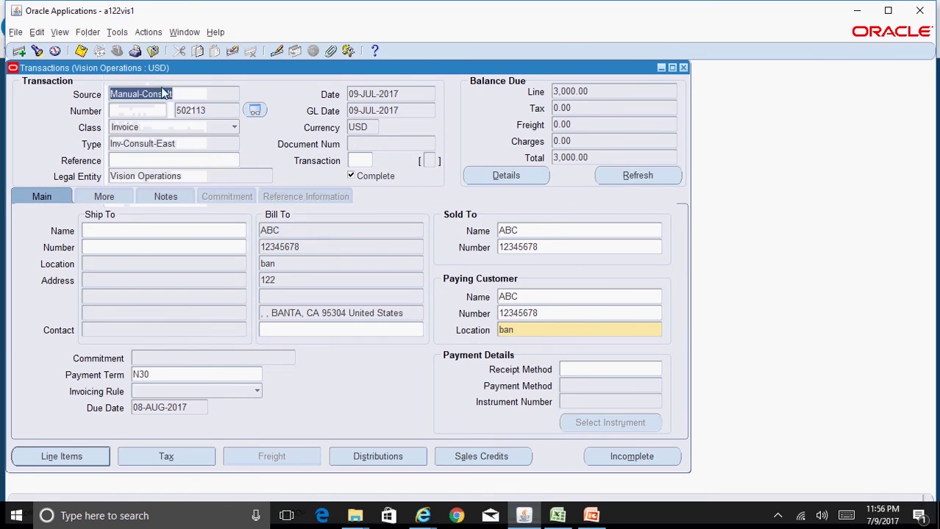
click(423, 515)
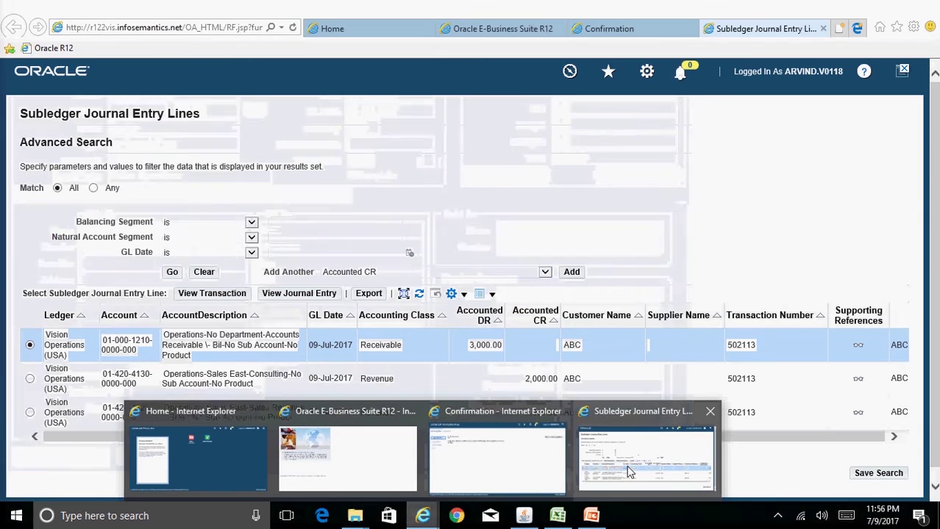
click(624, 471)
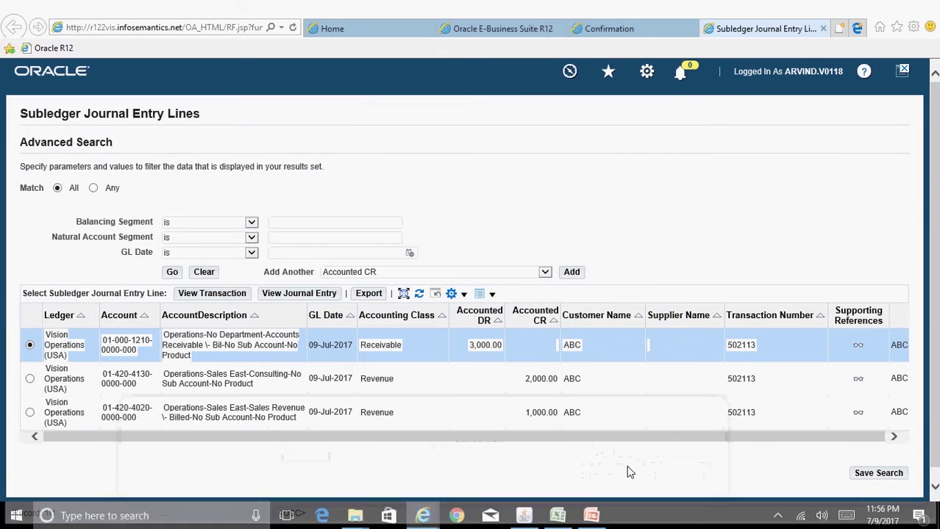
click(328, 294)
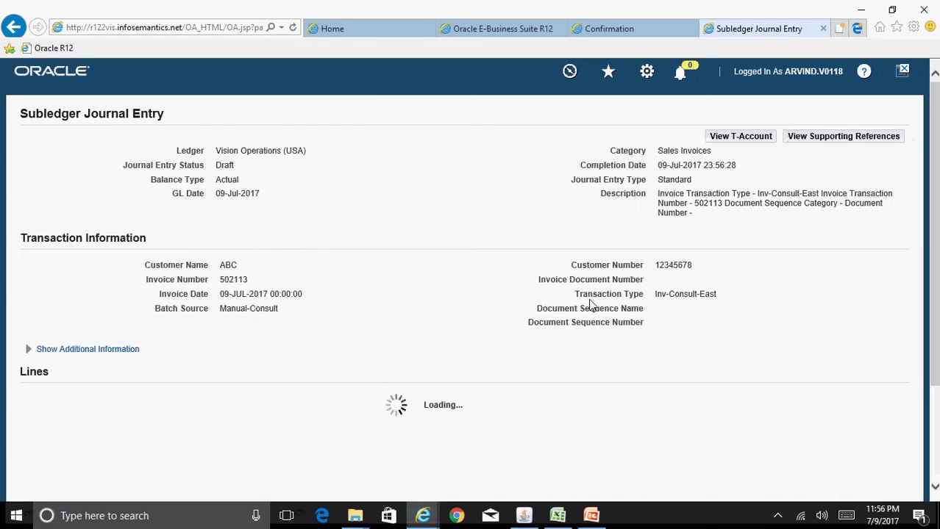
drag(934, 257, 934, 337)
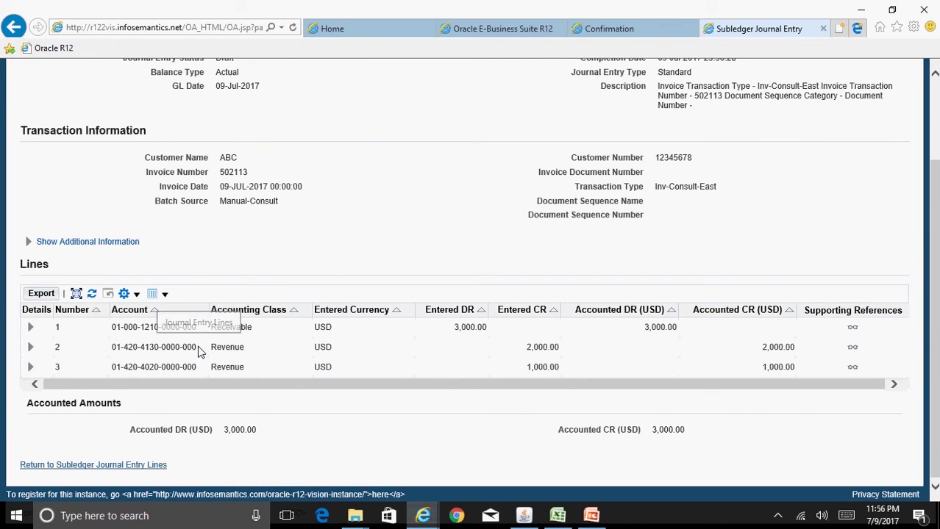
Compare the accounts of the two revenue lines in the subledger journal entry
drag(197, 350, 118, 351)
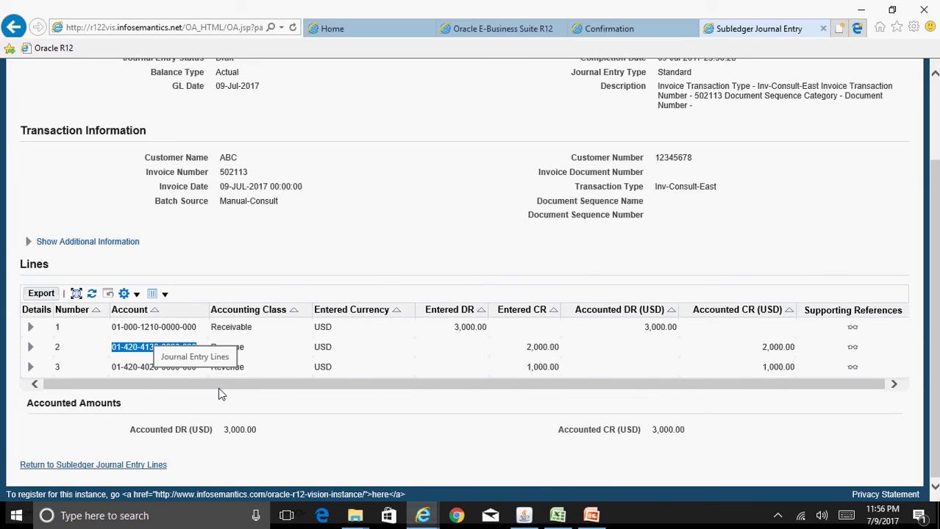
click(248, 406)
drag(198, 367, 116, 370)
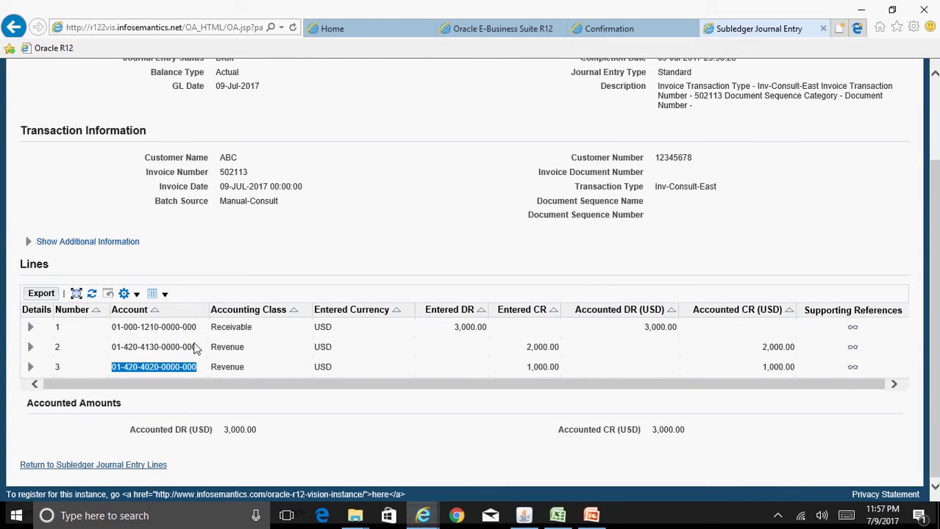
drag(197, 349, 115, 354)
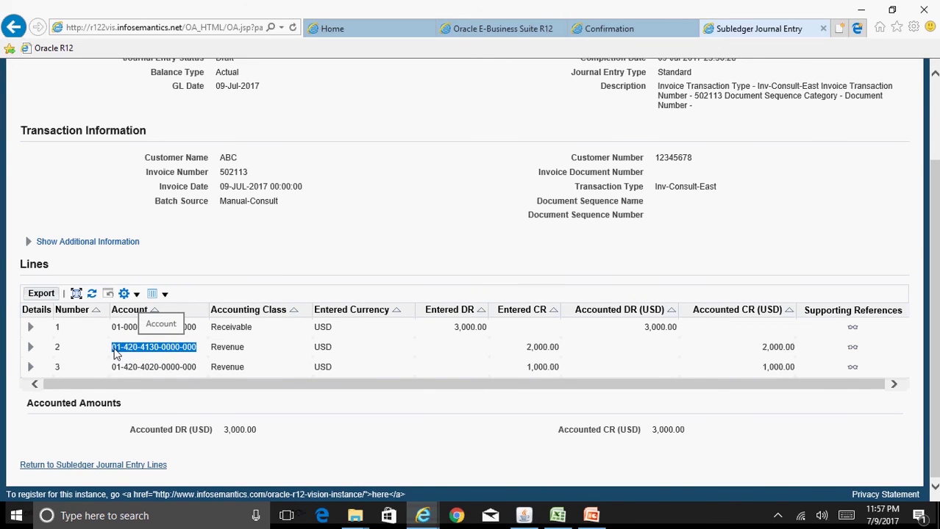
click(197, 355)
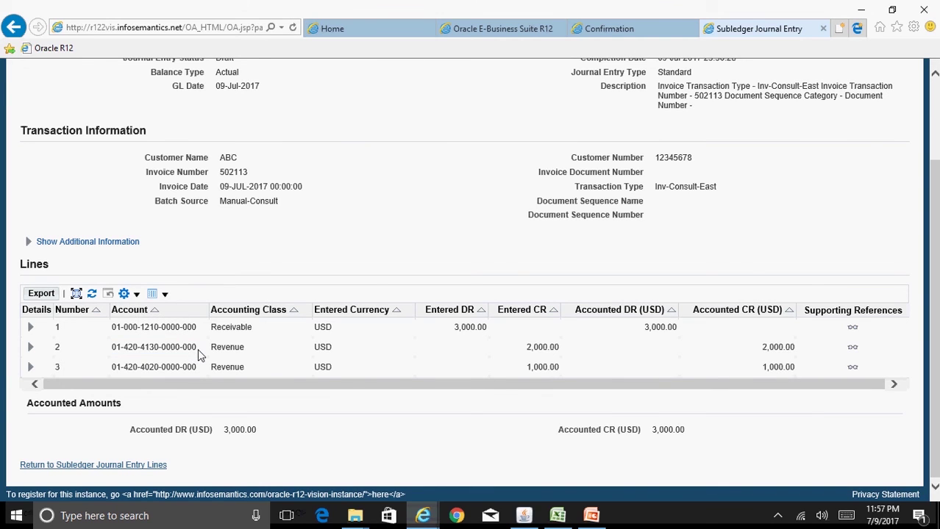
Switch back to Oracle Applications, copy the invoice's transaction type name and close the Transactions form
click(523, 515)
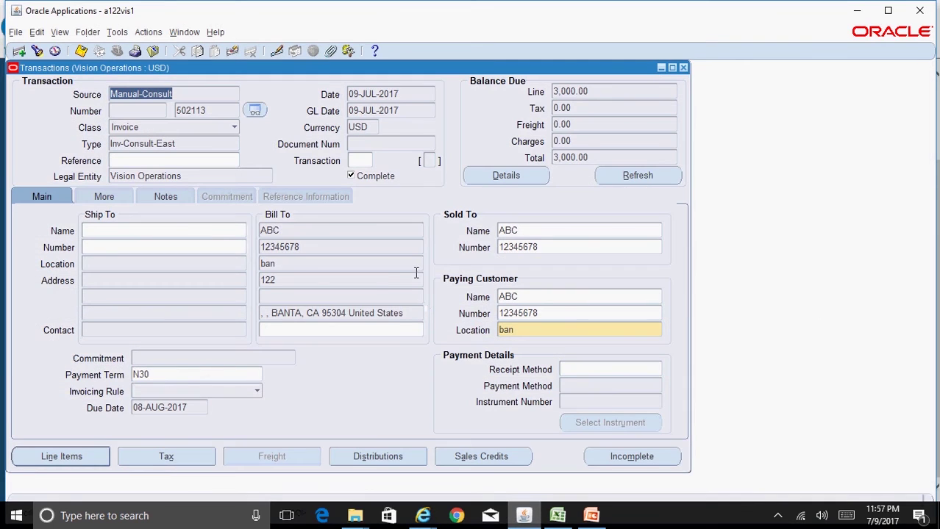
click(184, 147)
key(ctrl+c)
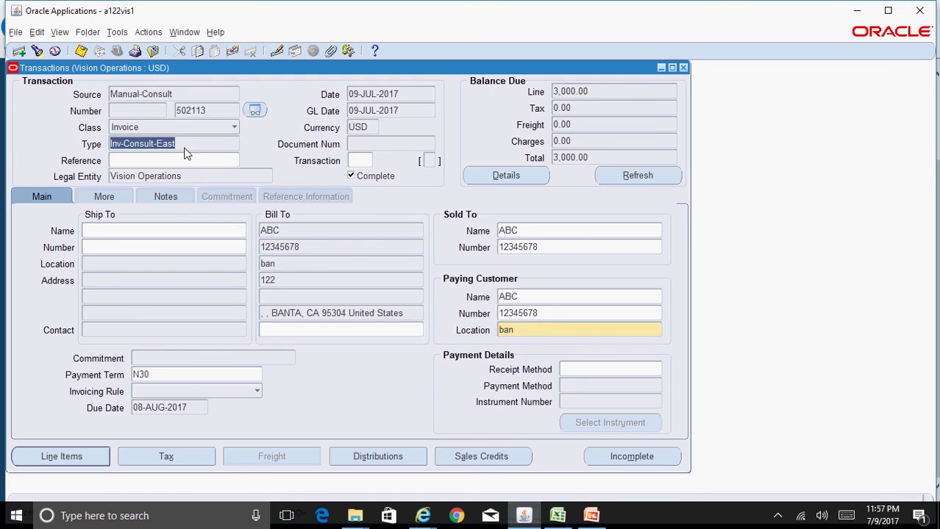
click(683, 68)
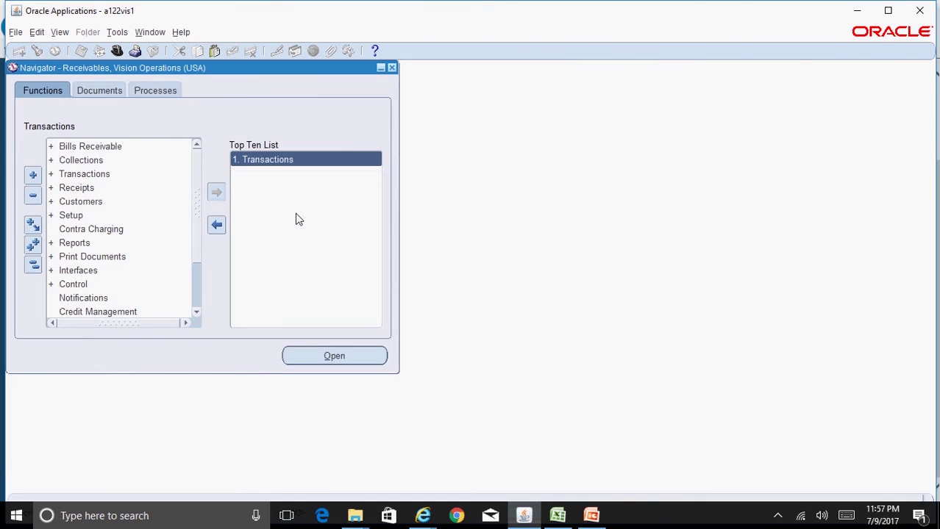
Open the Transaction Types setup, query Inv-Consult-East and check its revenue account
double_click(71, 215)
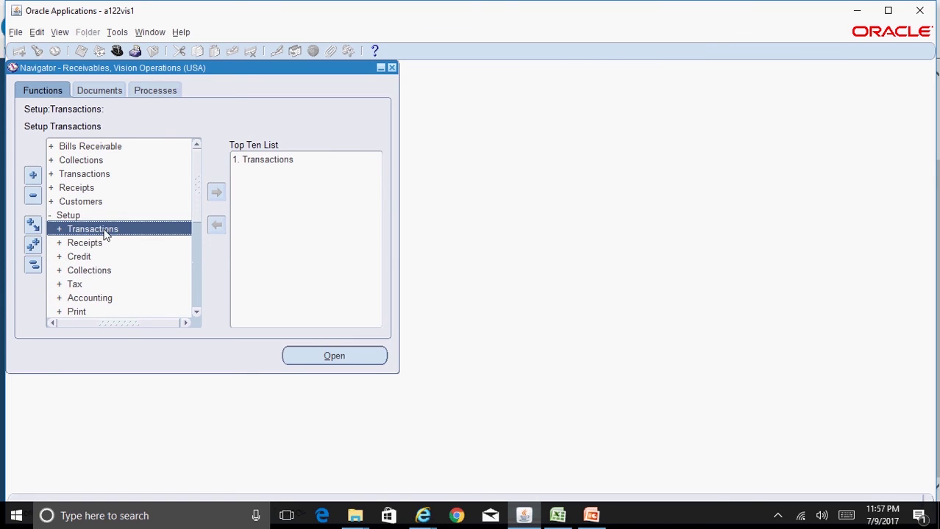
double_click(87, 232)
double_click(132, 257)
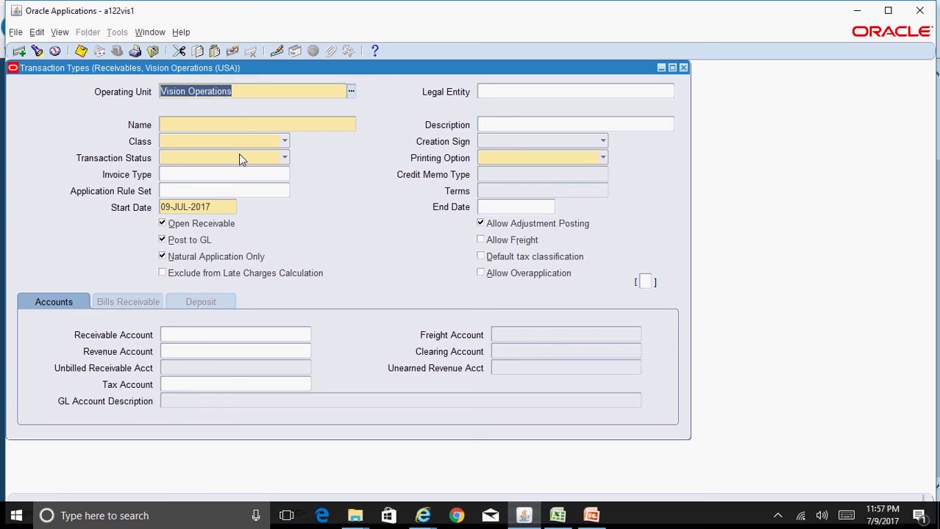
key(F11)
key(ctrl+v)
key(ctrl+F11)
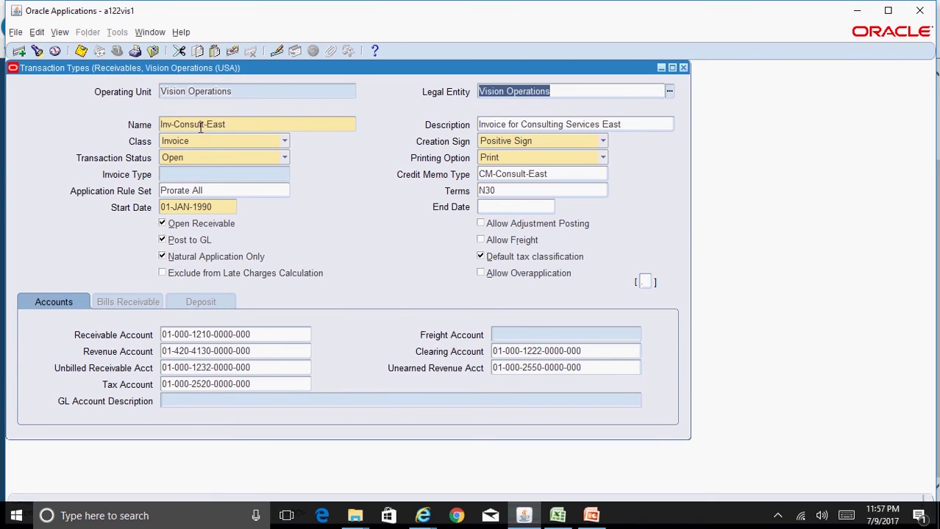
click(253, 352)
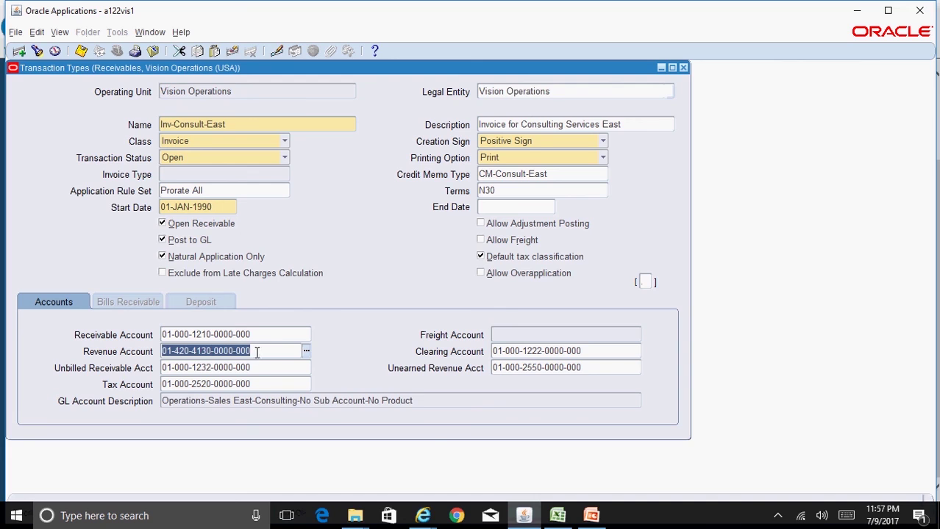
Compare the journal entry's revenue lines in the browser with the transaction type's revenue account, and close the Transaction Types form
mouse_move(433, 520)
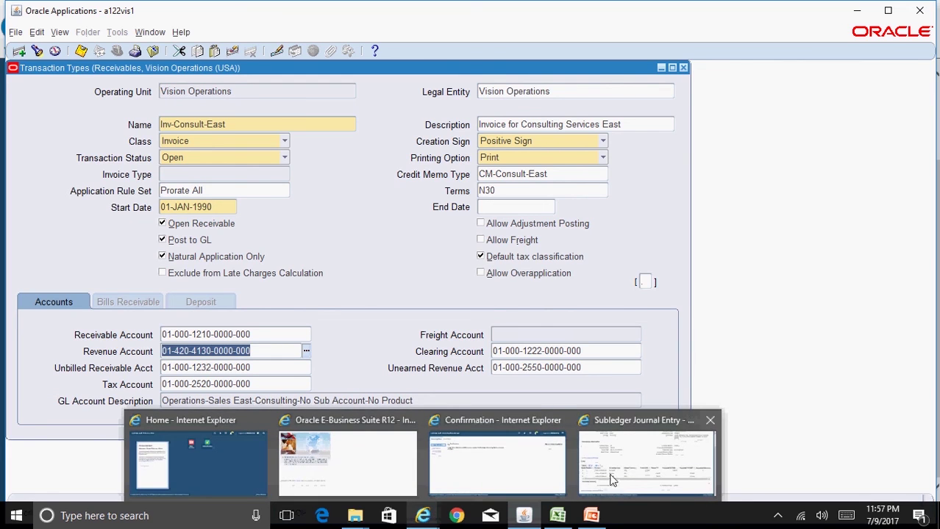
click(635, 480)
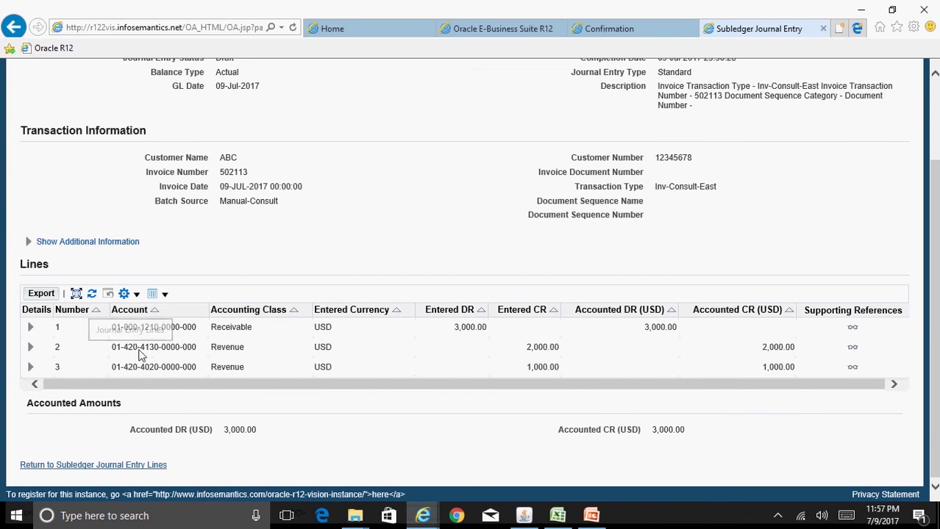
key(alt+Tab)
key(alt+Tab)
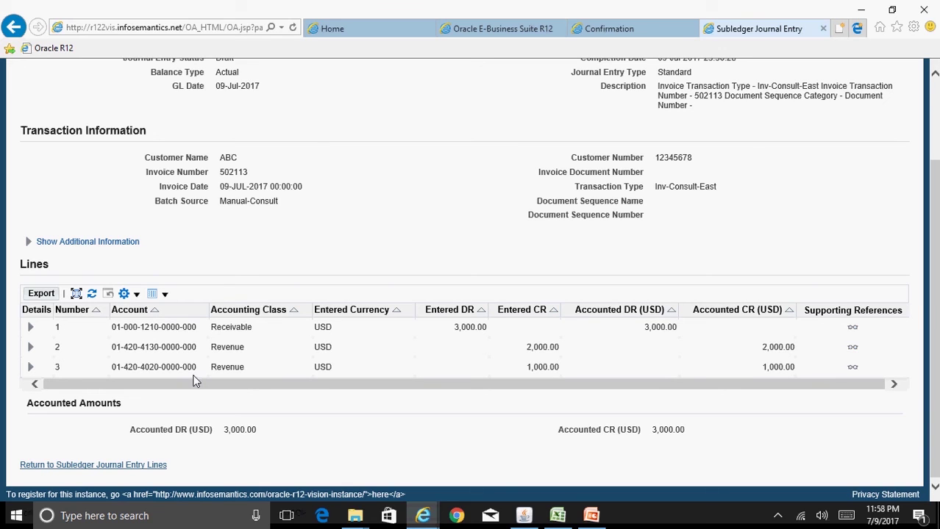
key(alt+Tab)
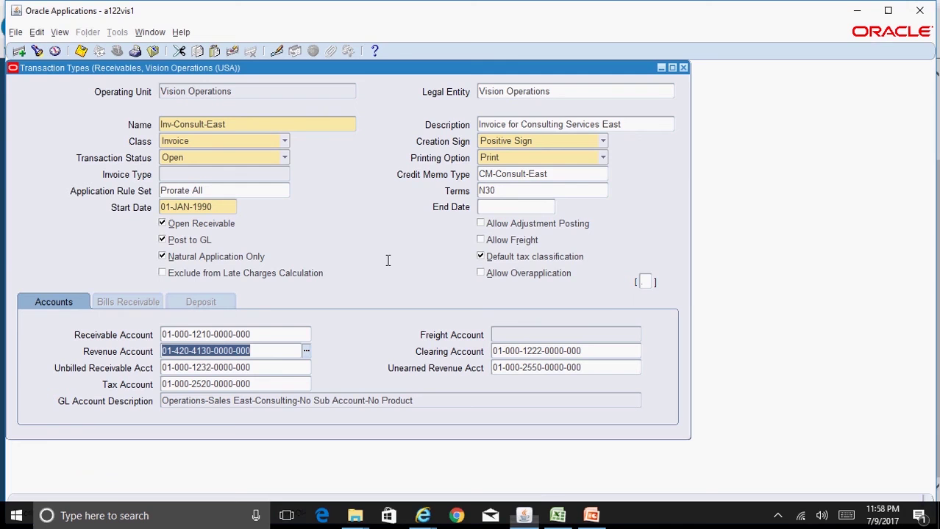
click(683, 68)
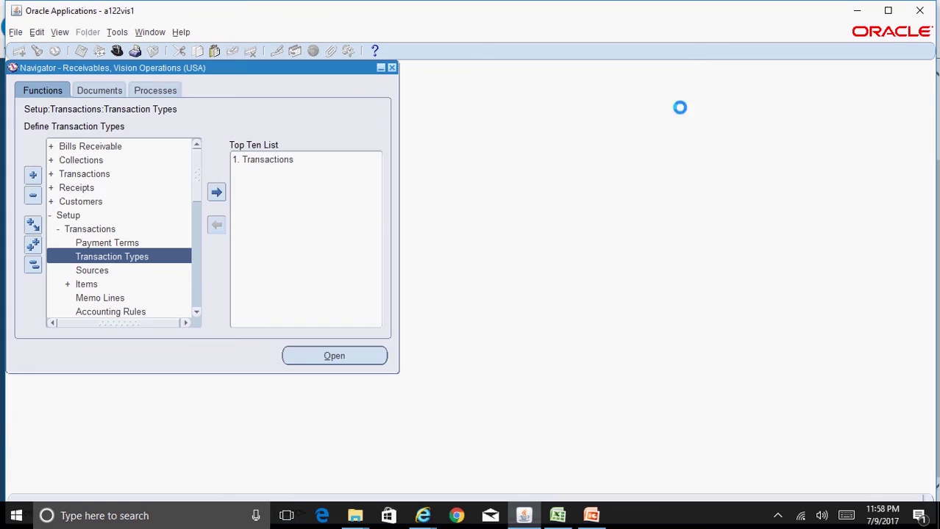